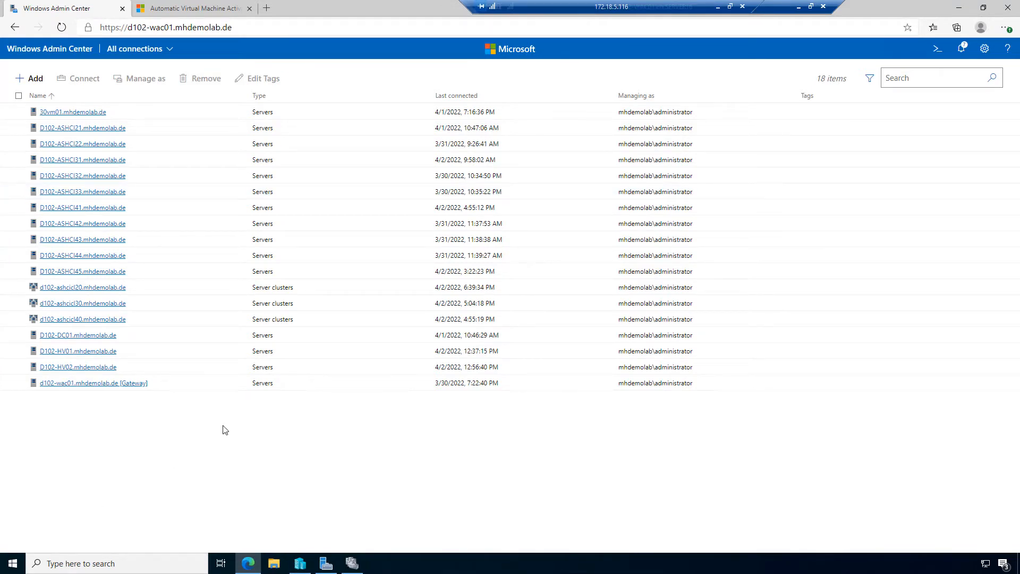
Open the d102-ashcicl30.mhdemolab.de cluster connection and view the inventory of its servers
click(86, 303)
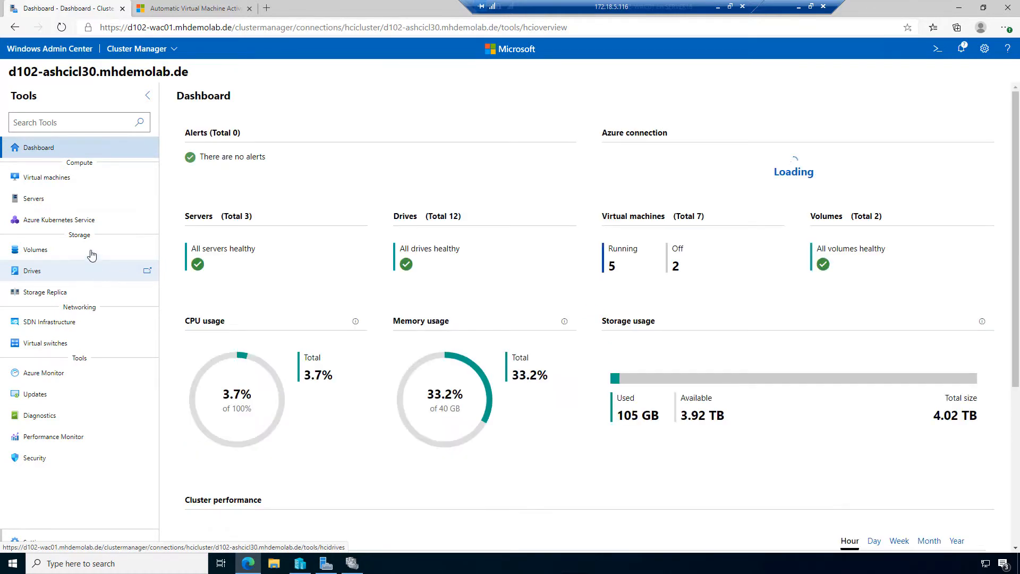
click(63, 204)
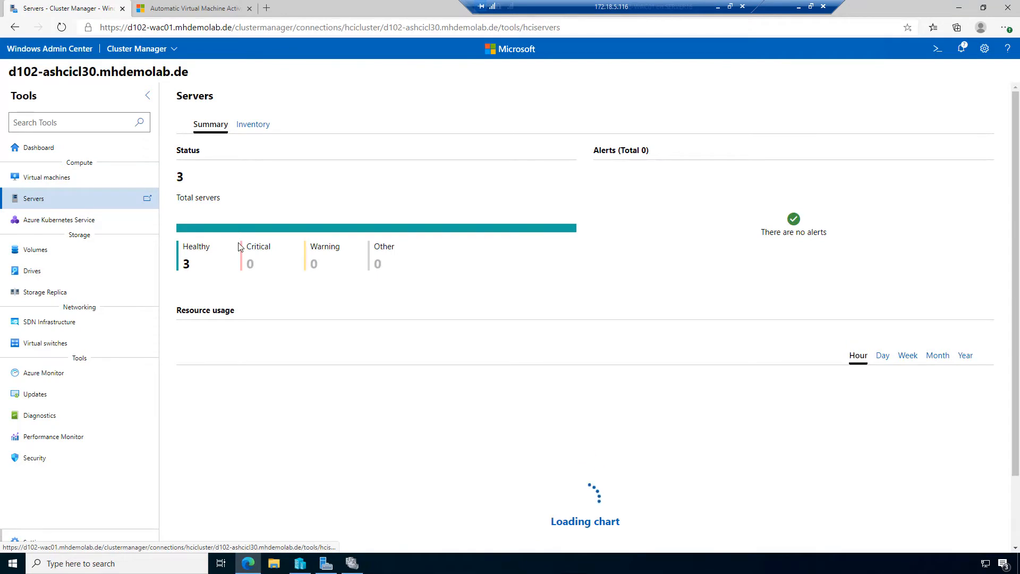
click(261, 124)
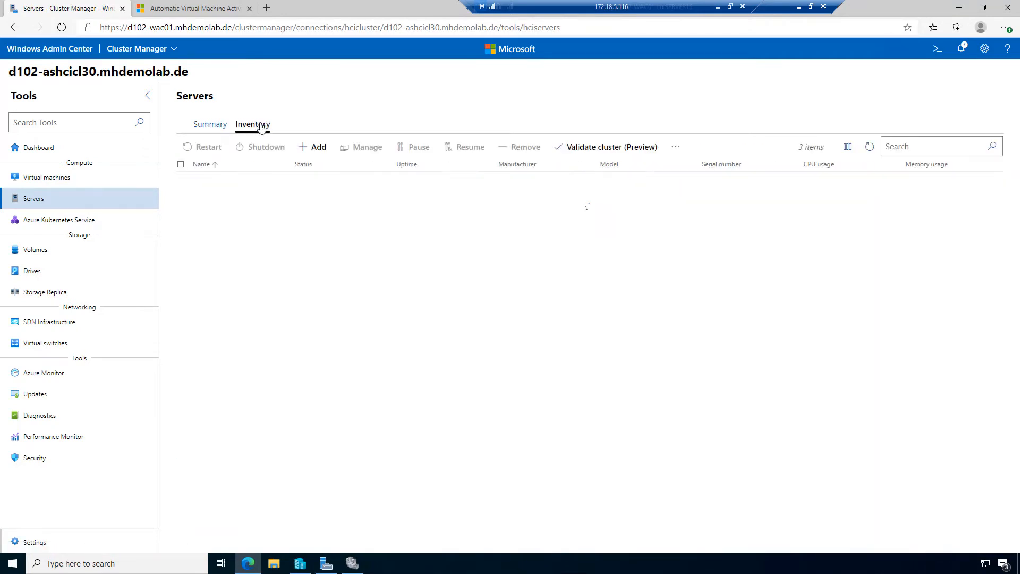
Review the cluster's virtual machines, its volumes summary and the Azure Monitor onboarding status of its nodes
click(63, 183)
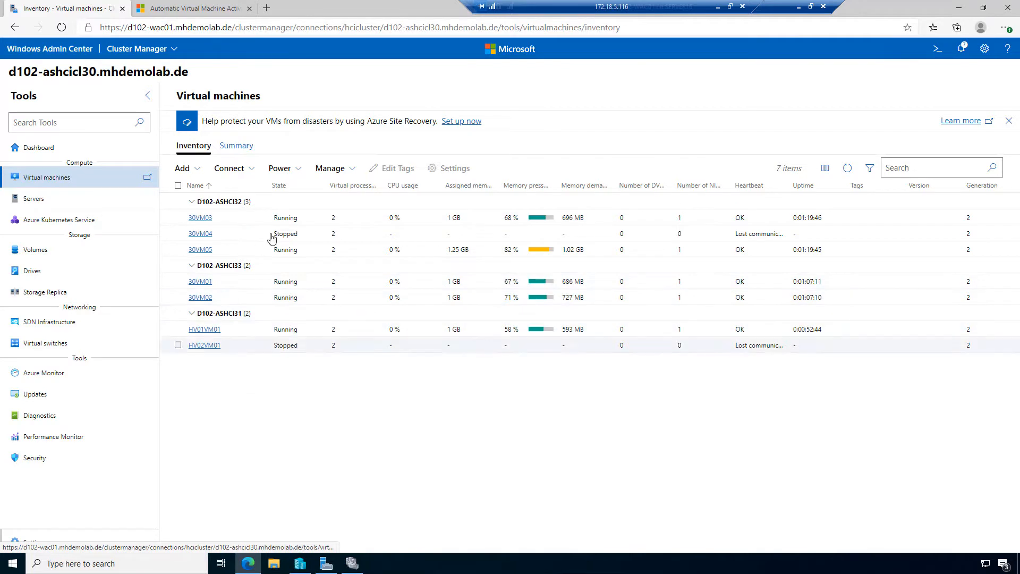
click(41, 257)
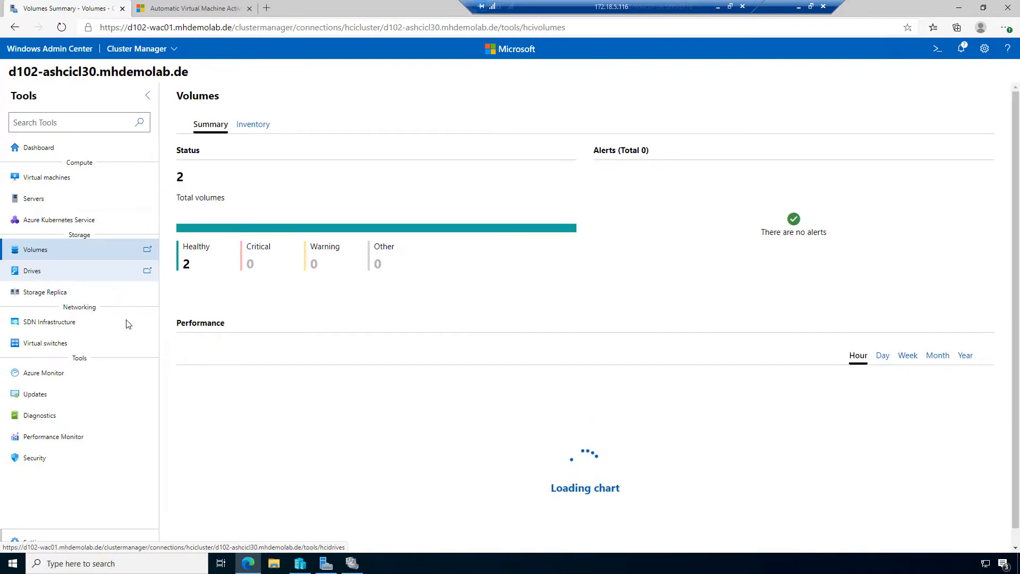
click(58, 376)
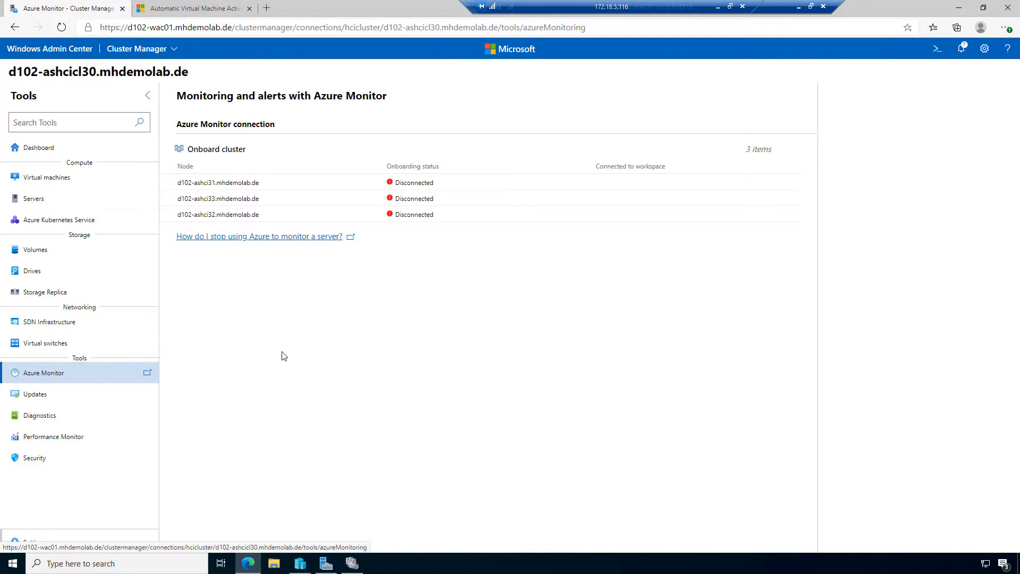
View the Azure benefits page in the cluster's settings
click(51, 542)
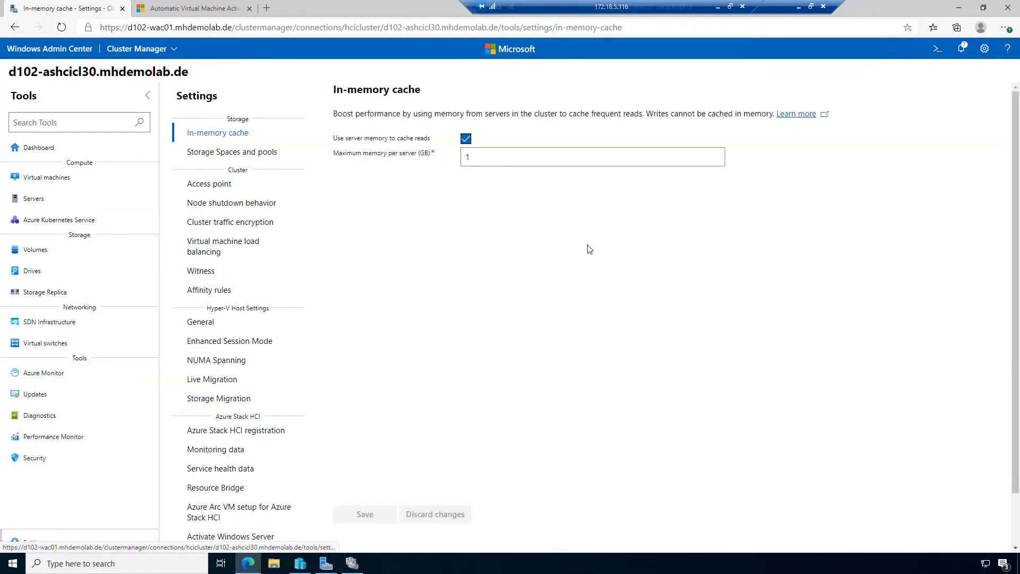
scroll(385, 351, down, 2)
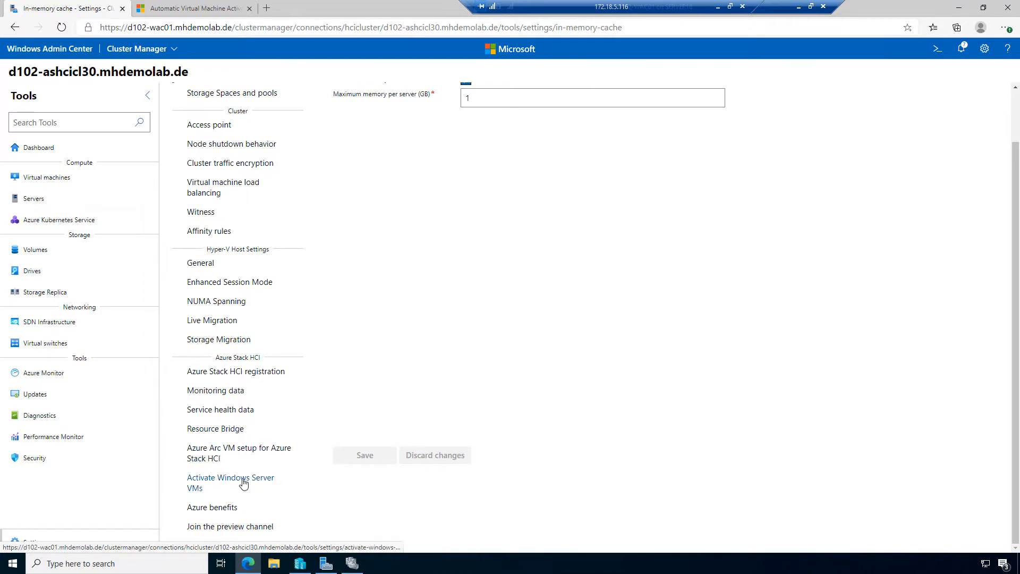
click(227, 507)
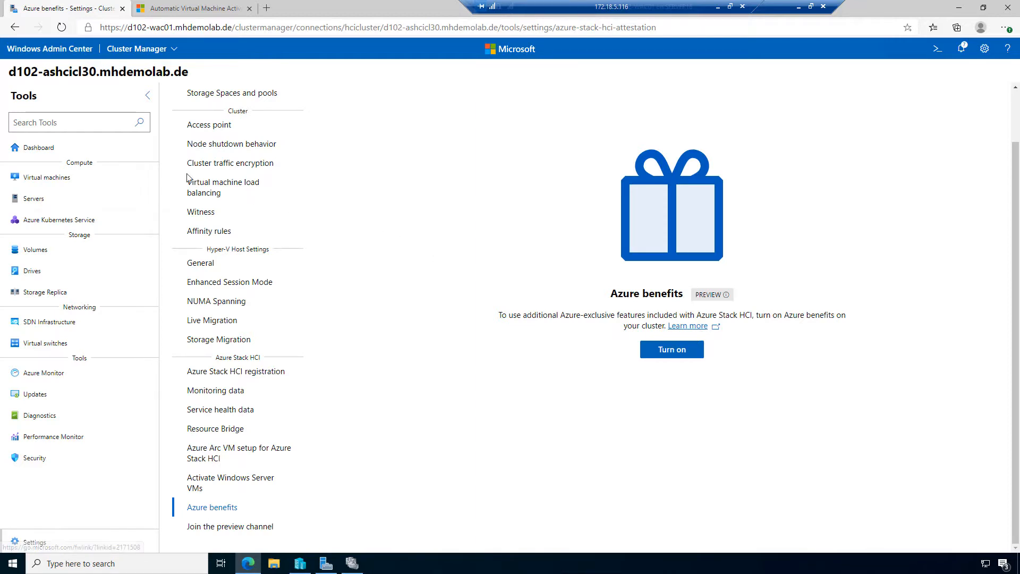
Open the Windows Admin Center connections list in a new browser tab and switch to it
right_click(55, 49)
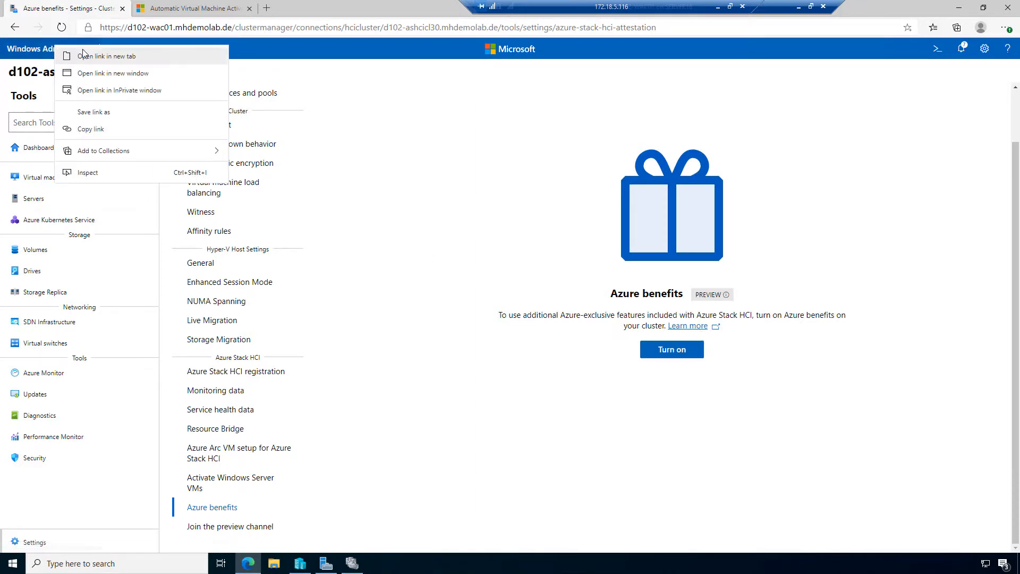
click(98, 59)
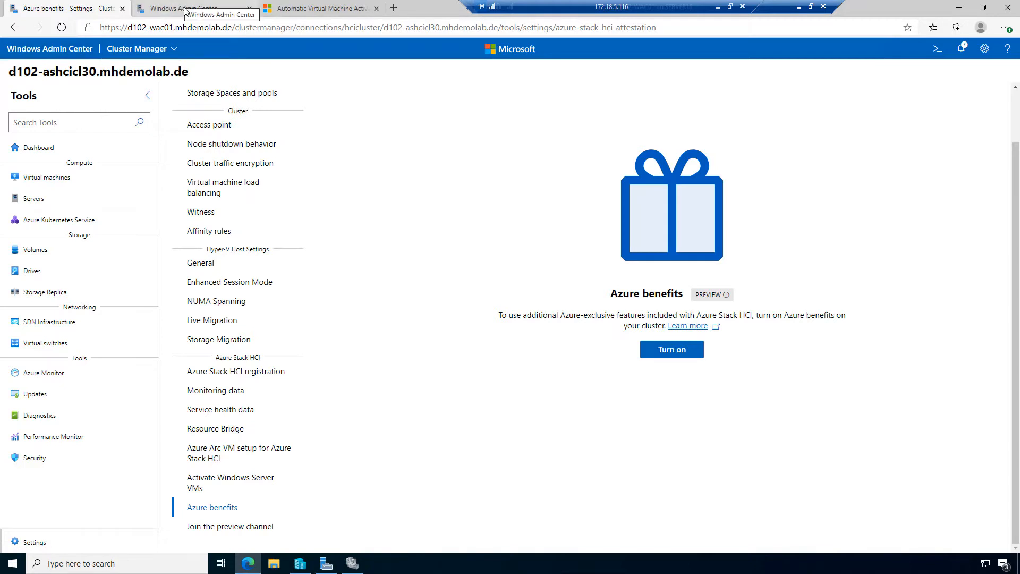
click(184, 8)
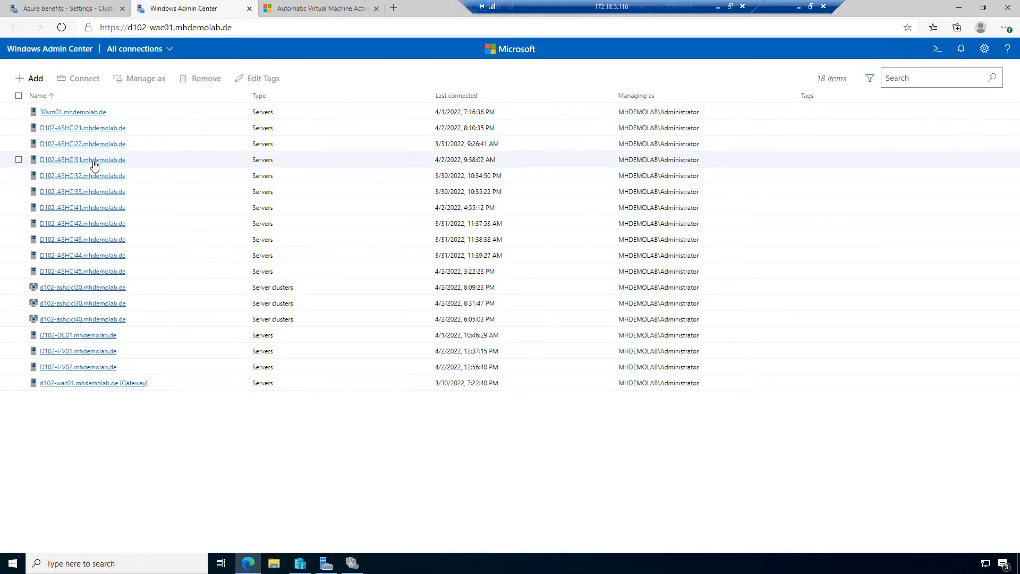
Connect to server D102-ASHCI31 with another account, filling in its username and password and using these credentials for all connections
click(94, 164)
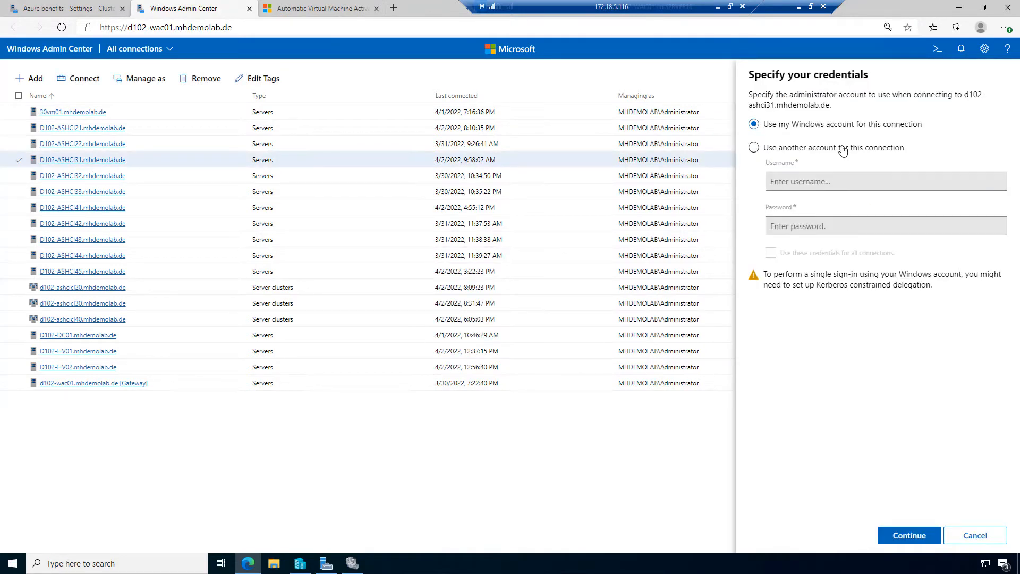
click(843, 148)
click(845, 180)
click(802, 207)
click(827, 256)
click(915, 536)
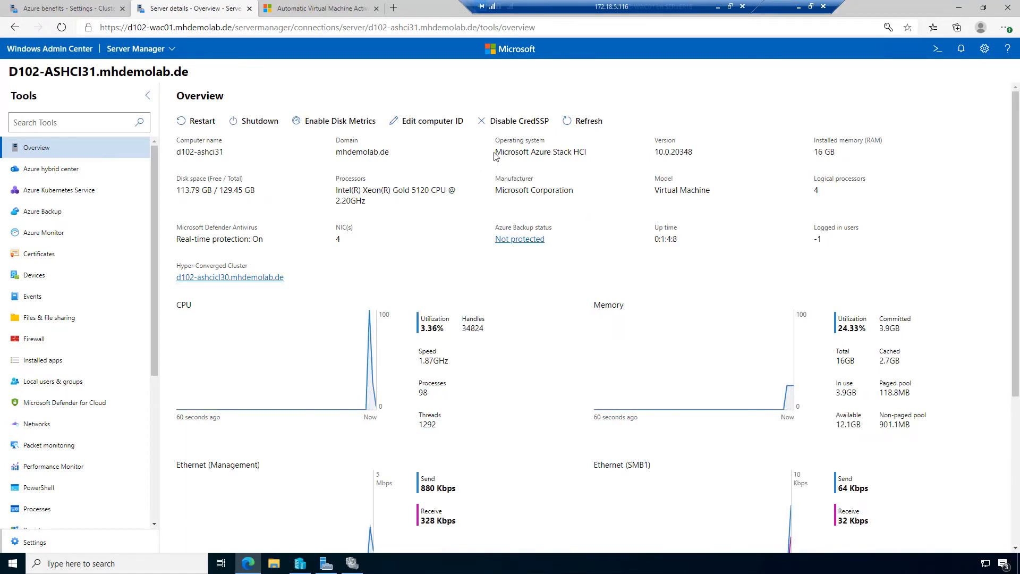
Check the operating system of D102-ASHCI31 on its overview and view the server's installed apps
drag(490, 155, 604, 154)
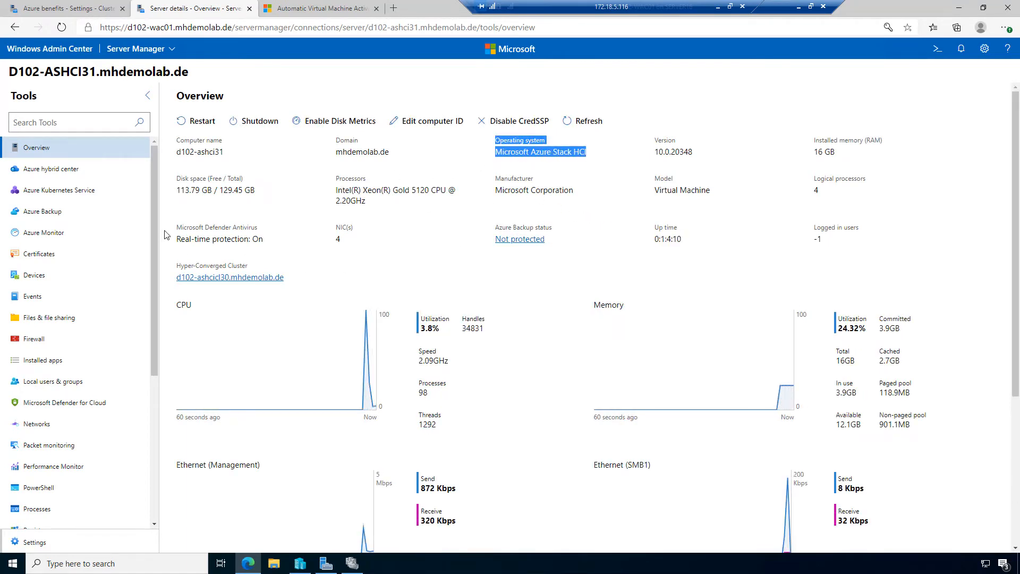
click(56, 361)
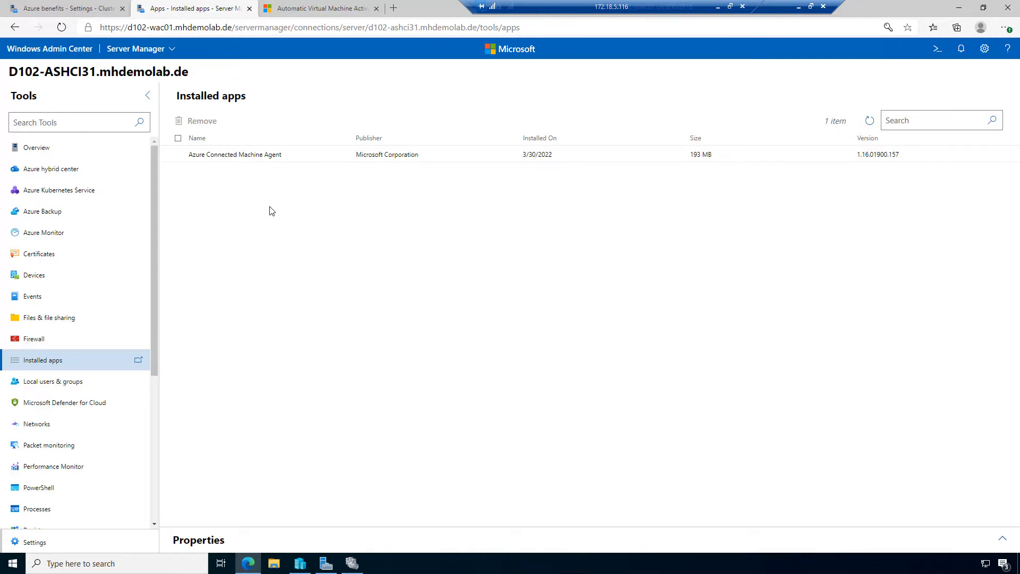
Return to the d102-ashcicl30 cluster's dashboard and view the Azure Stack HCI registration page in its settings
click(41, 9)
click(82, 147)
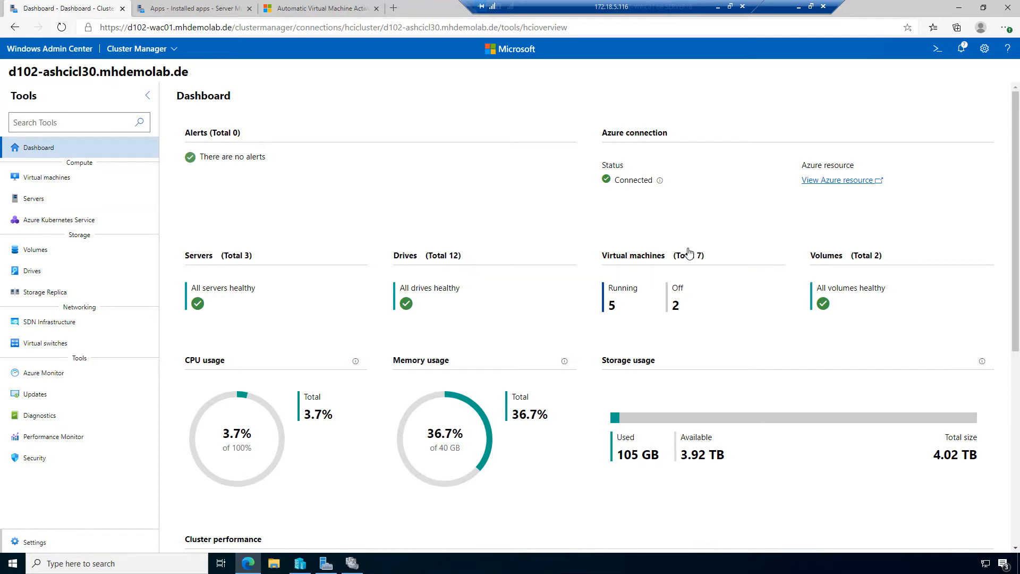
click(62, 550)
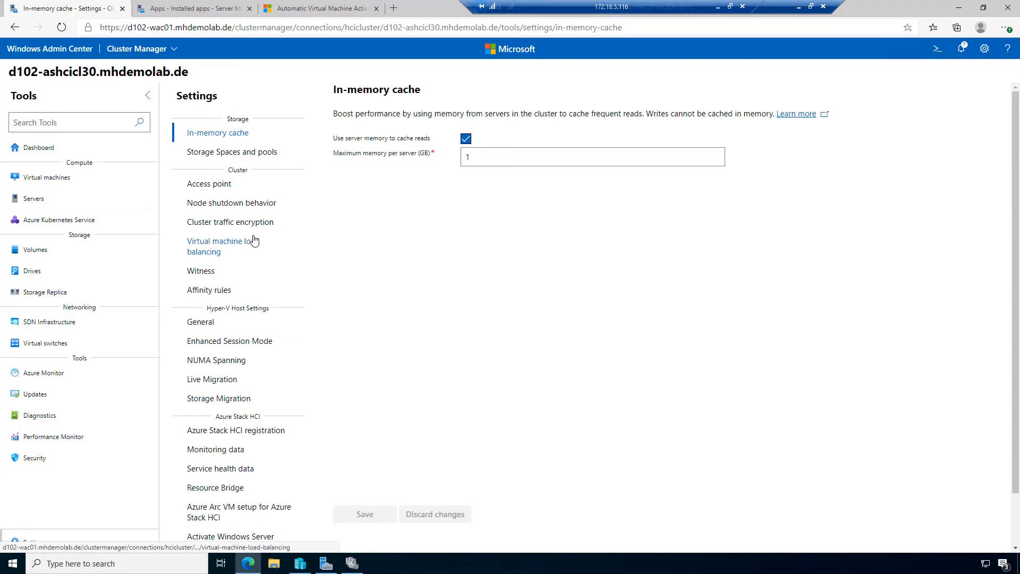
scroll(367, 372, down, 1)
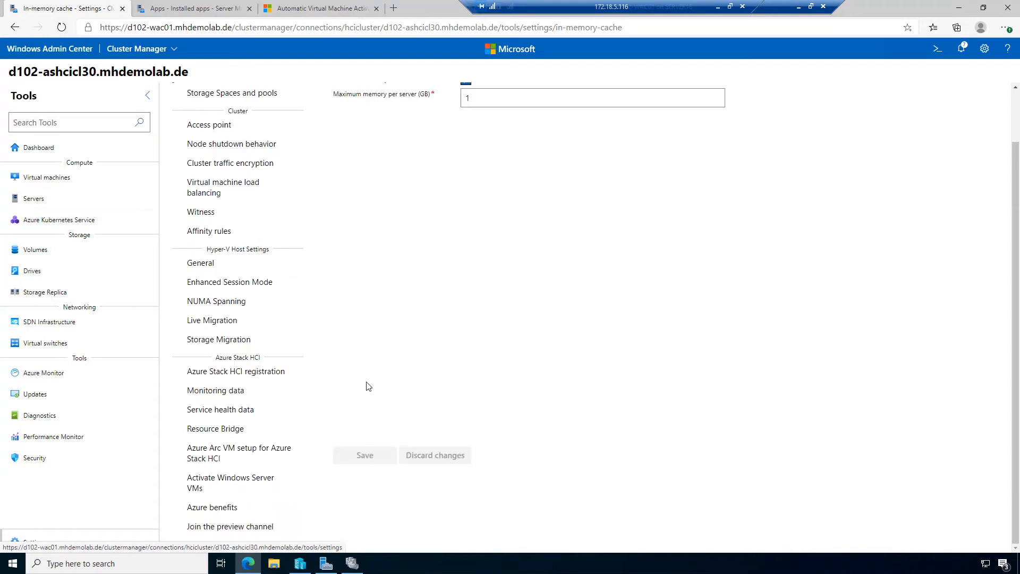
click(227, 376)
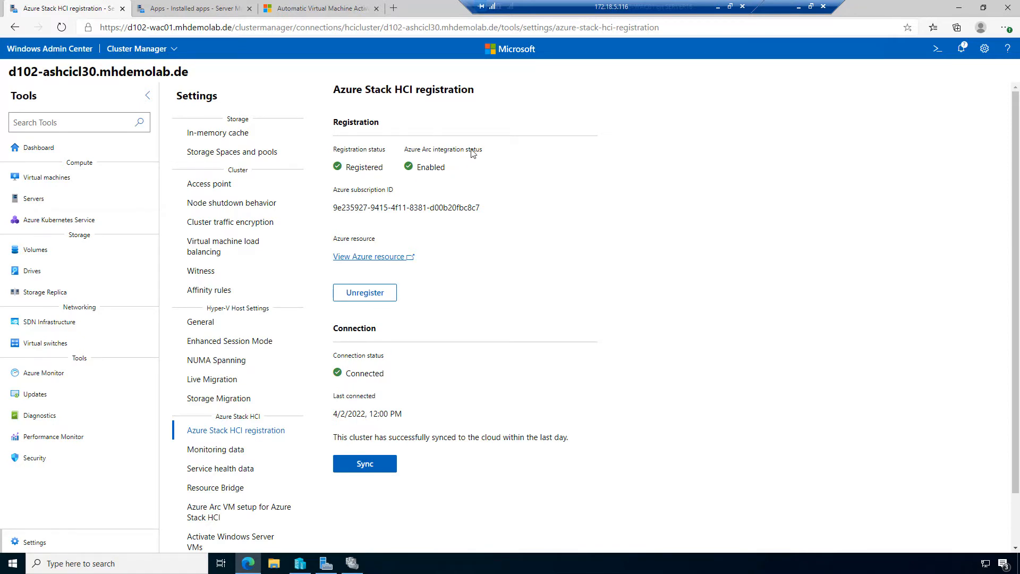
Recheck the installed apps on D102-ASHCI31, and from the cluster's registration page open its Azure resource overview in the Azure portal
click(192, 8)
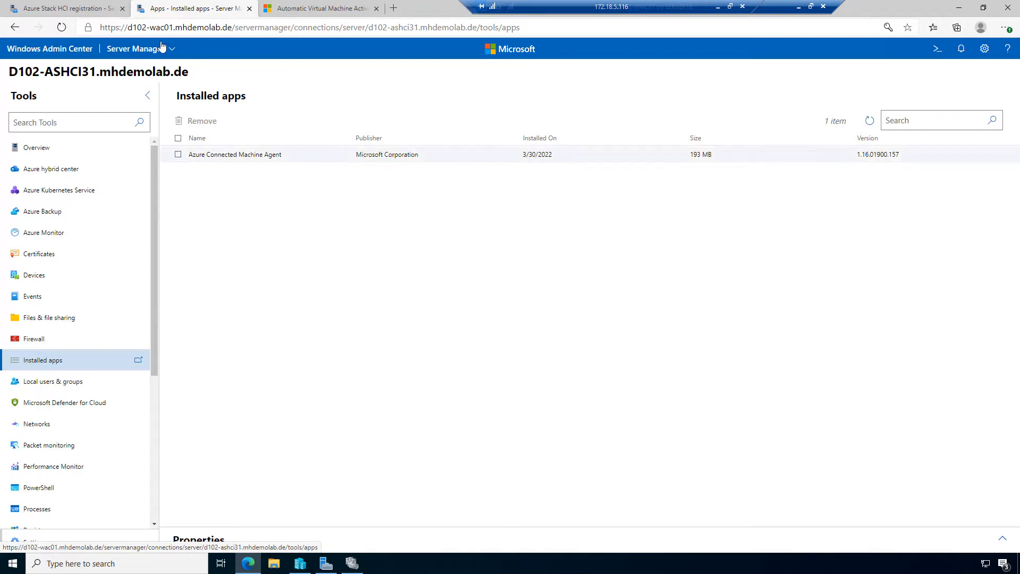
click(89, 12)
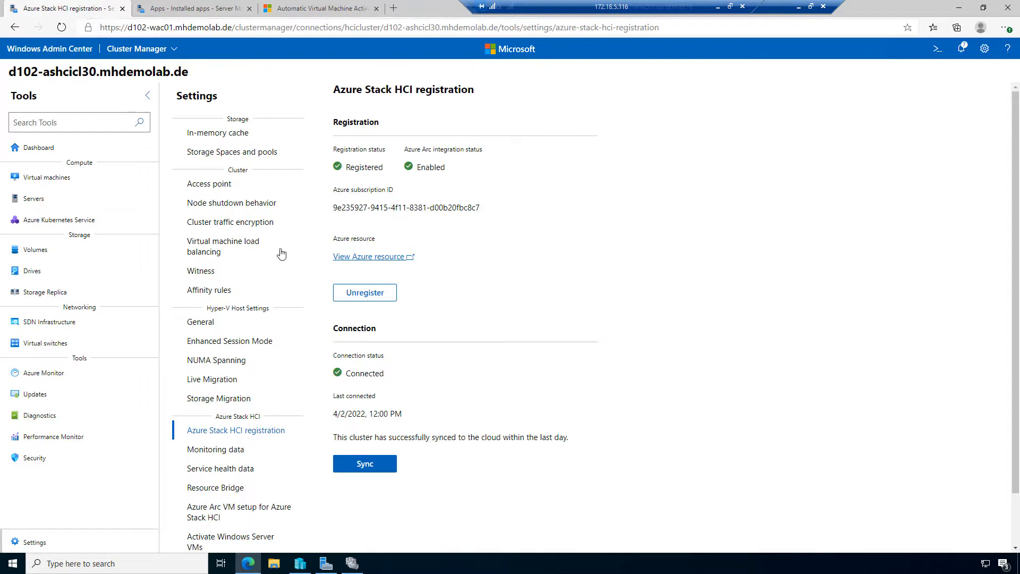
click(384, 261)
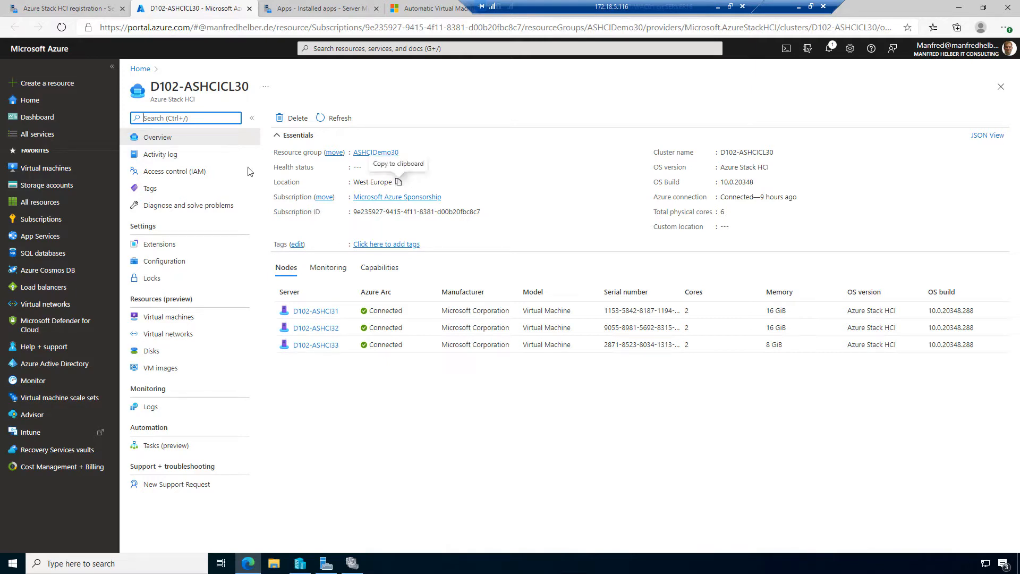
click(174, 143)
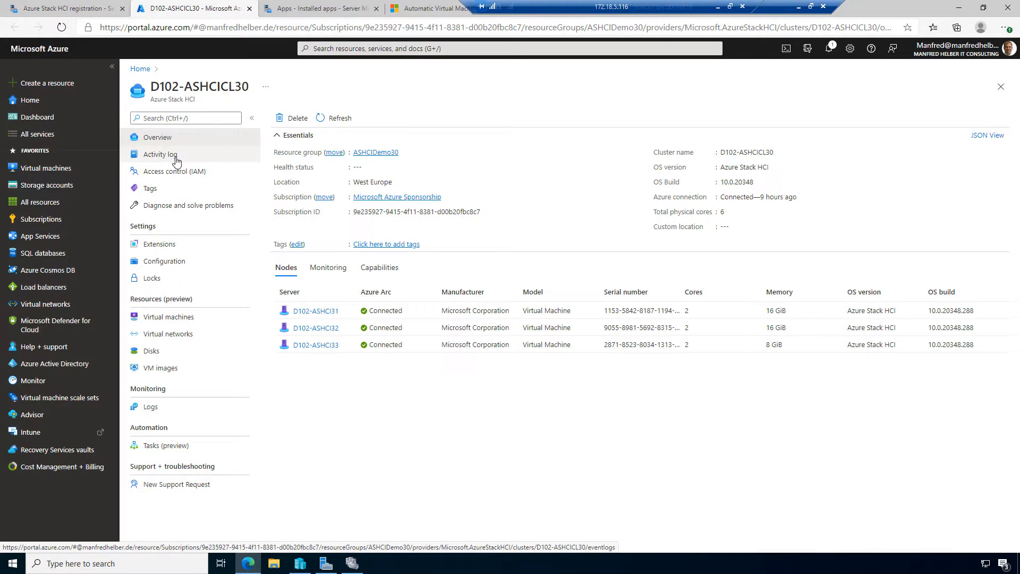
Examine the cluster's activity log, switching to Directory Activity and back to Activity, and read the Log Analytics notice
click(176, 161)
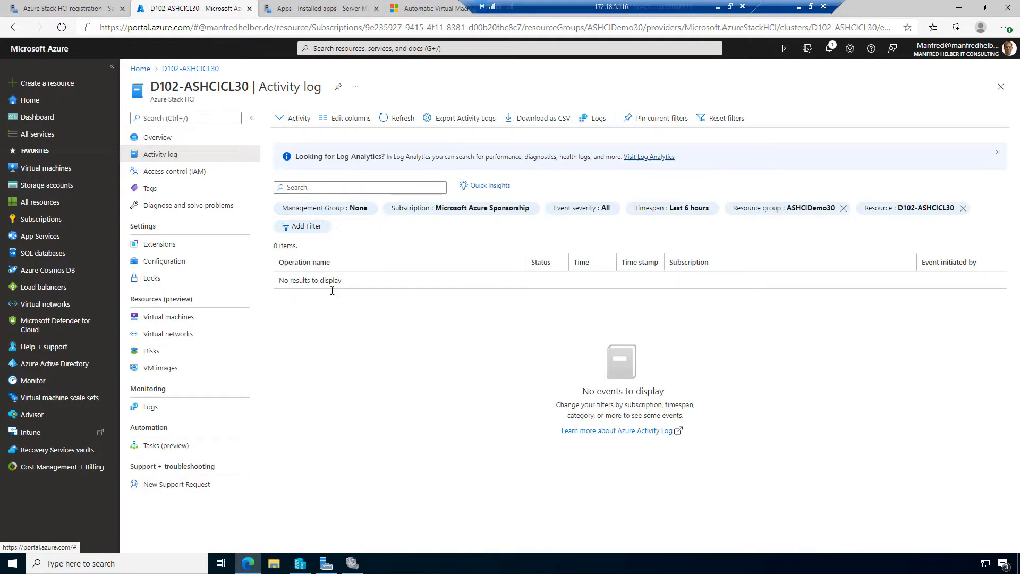
click(286, 118)
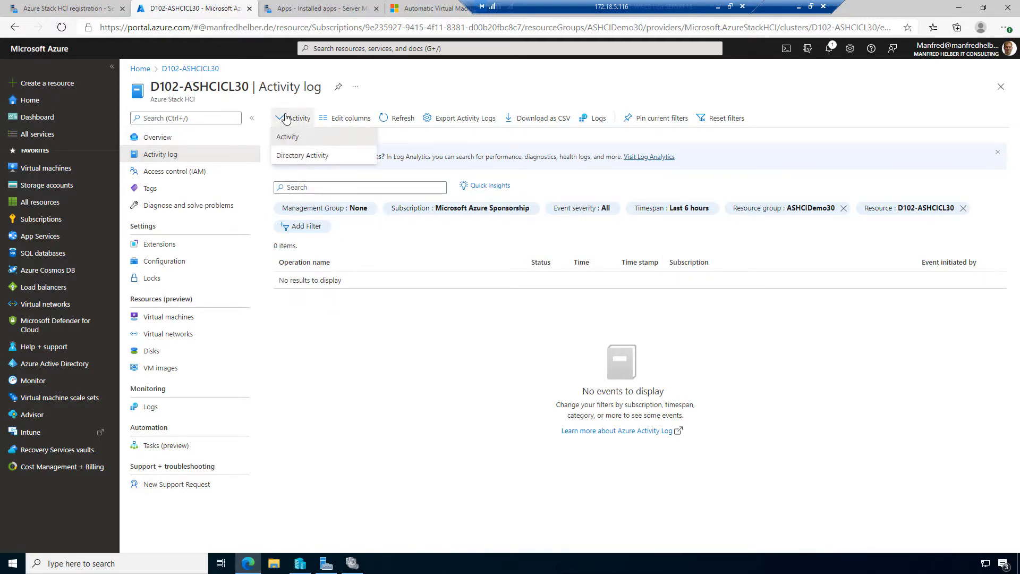
click(299, 155)
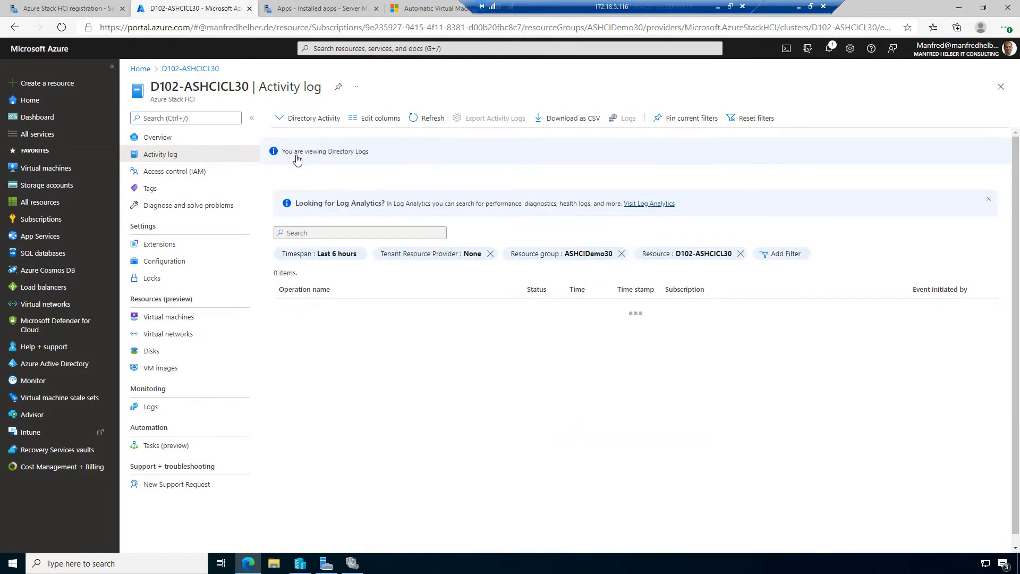
click(282, 117)
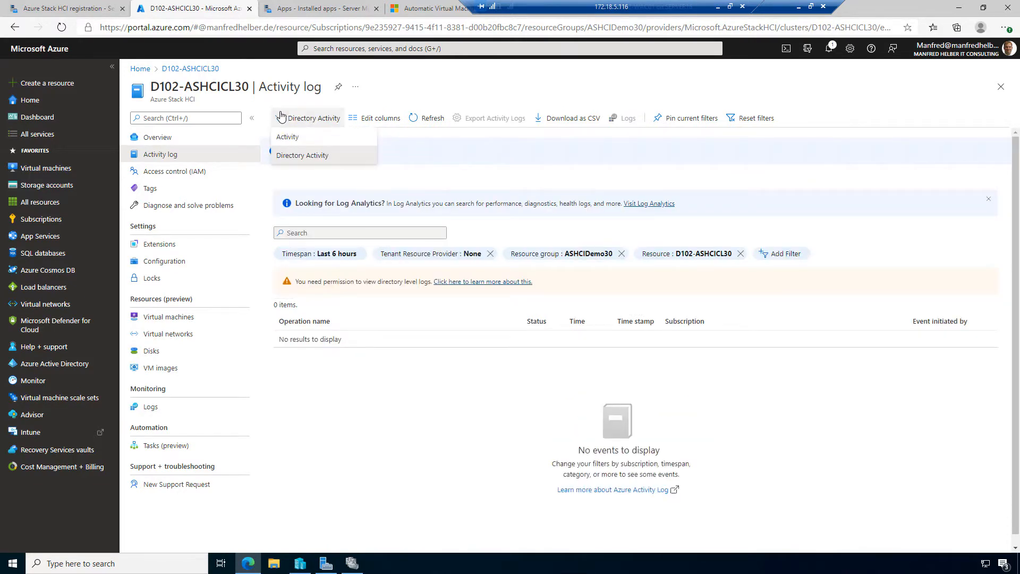
click(290, 139)
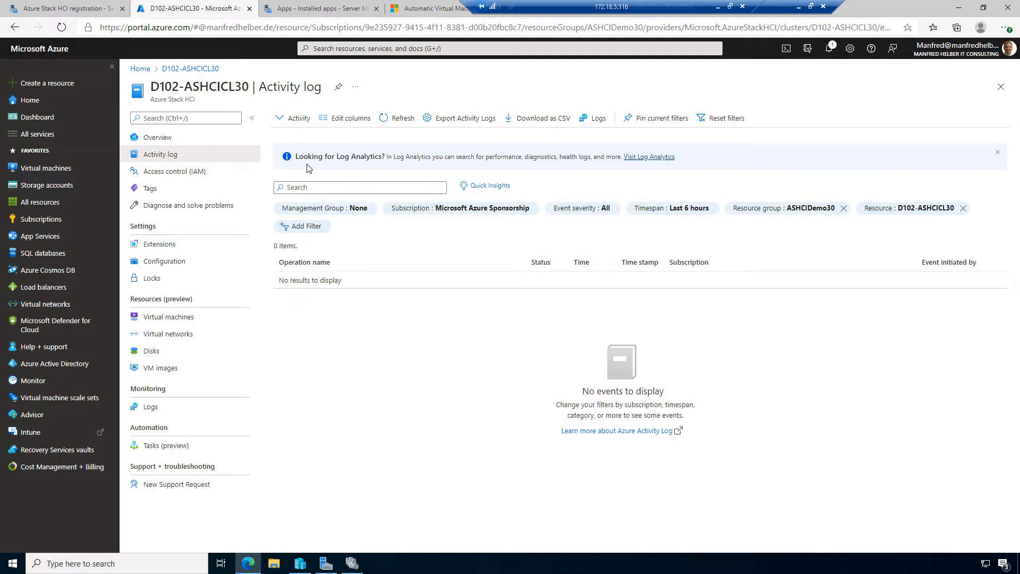
drag(410, 156, 636, 155)
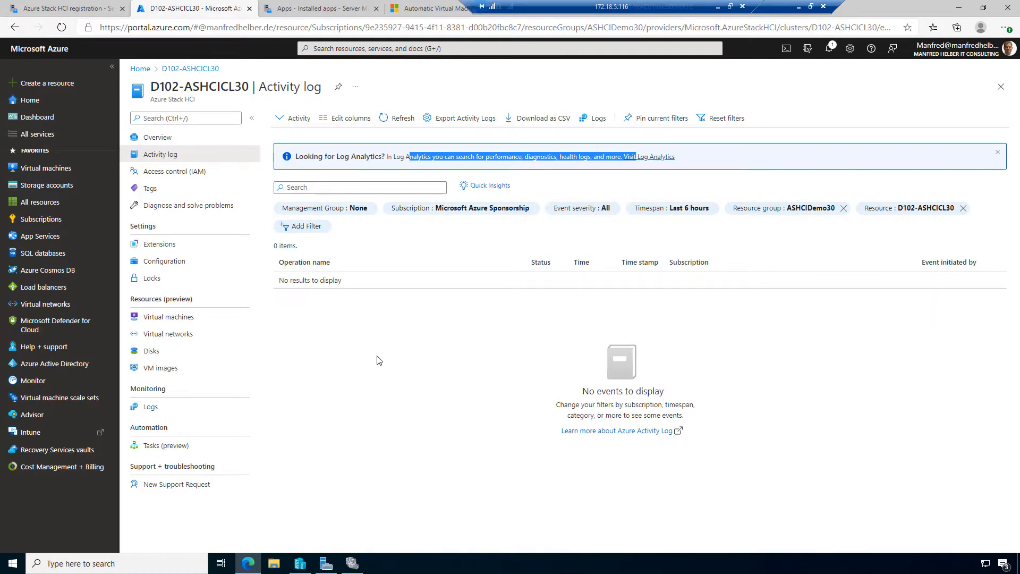
View the access control (IAM) and tags pages of the D102-ASHCICL30 resource
click(177, 176)
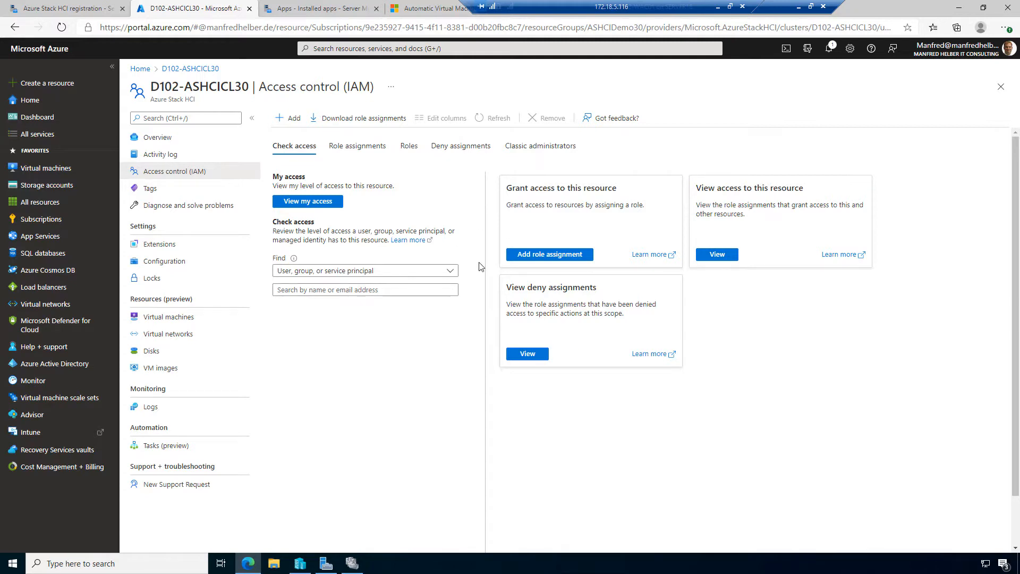
click(149, 193)
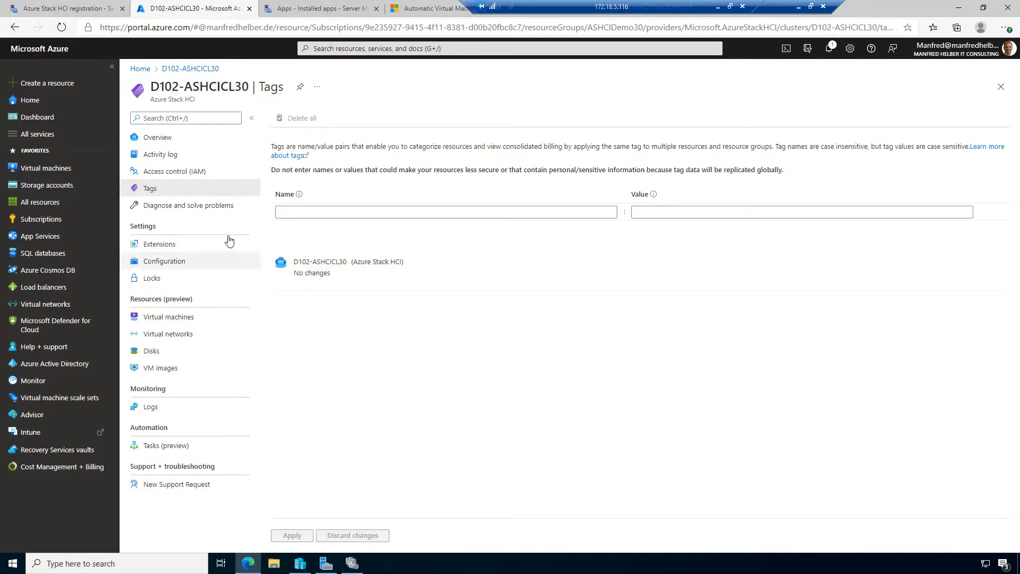
Open Diagnose and solve problems for the cluster and examine the change details for the last 72 hours
click(191, 205)
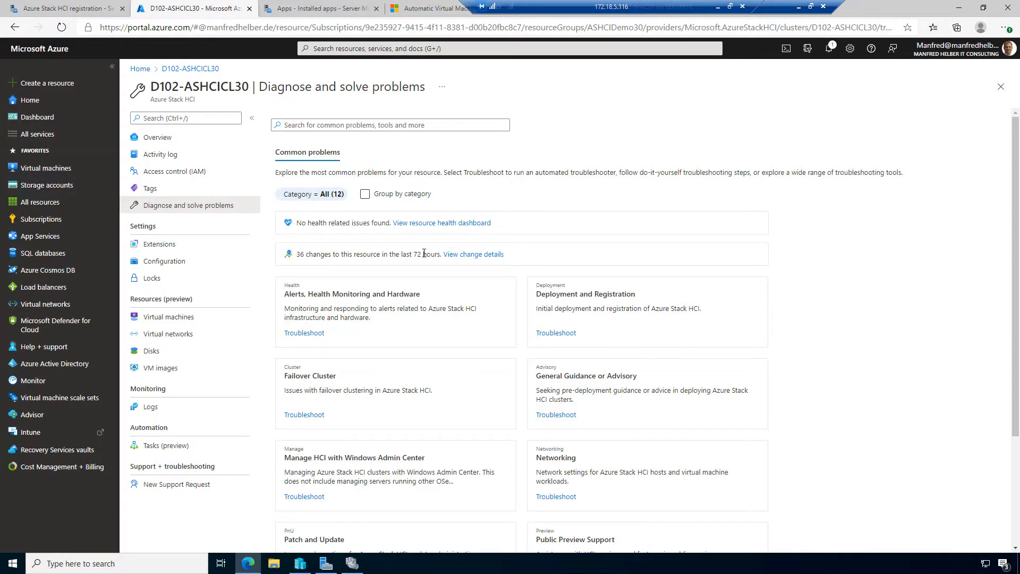
click(482, 258)
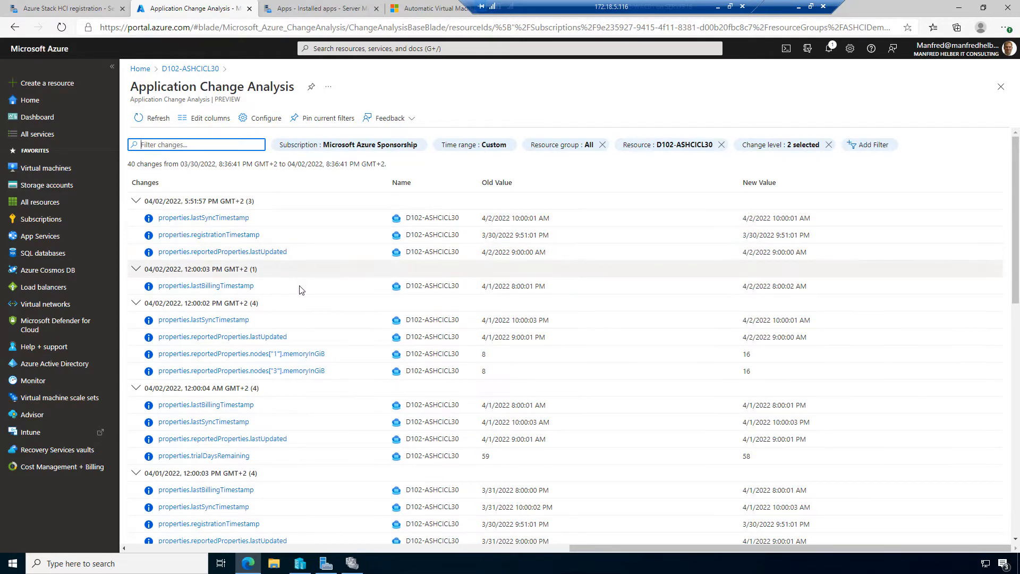
scroll(297, 317, down, 1)
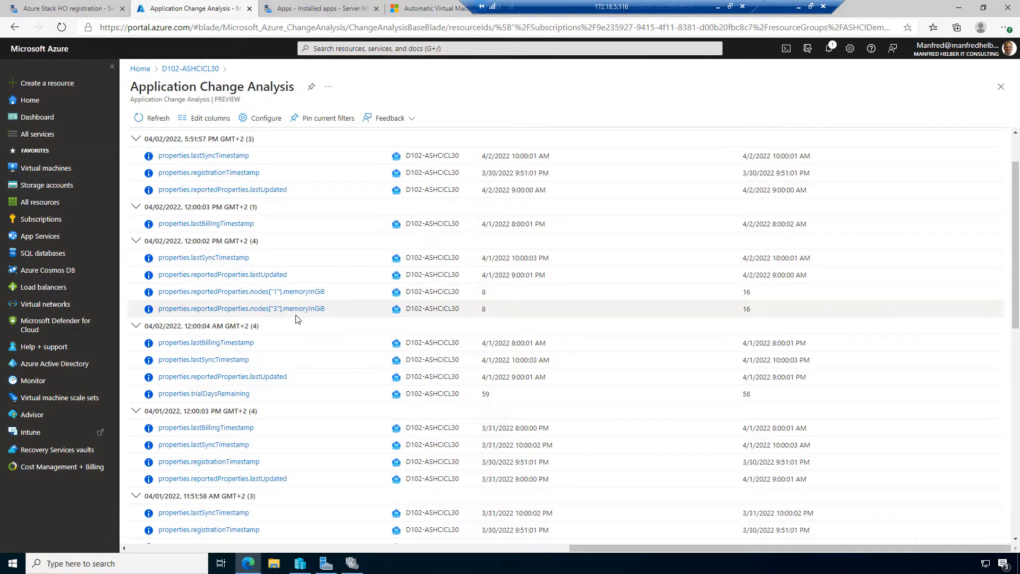
Examine the change details of lastBillingTimestamp and trialDaysRemaining, and look through the older entries in the changed properties list
click(236, 344)
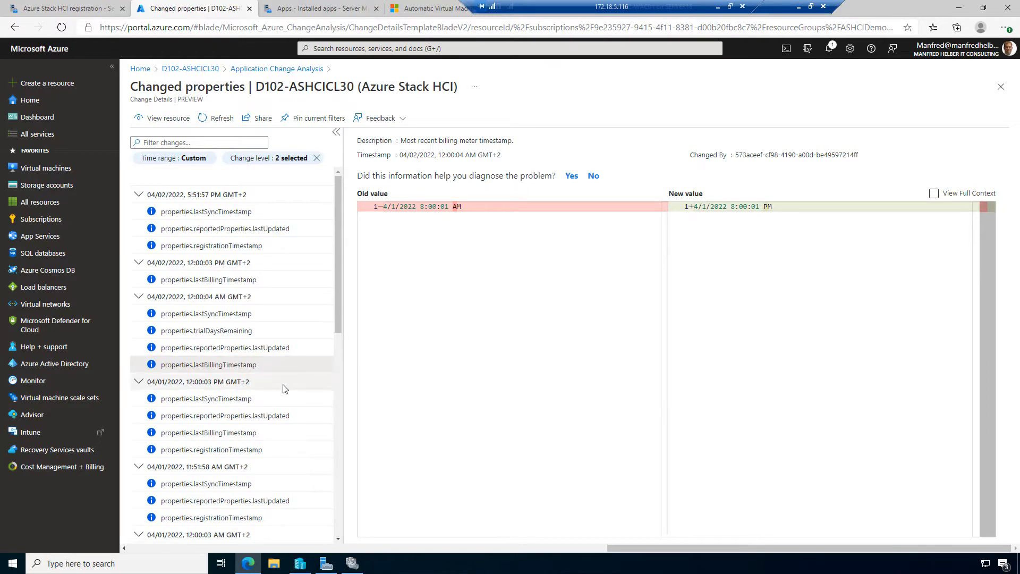
scroll(283, 389, down, 3)
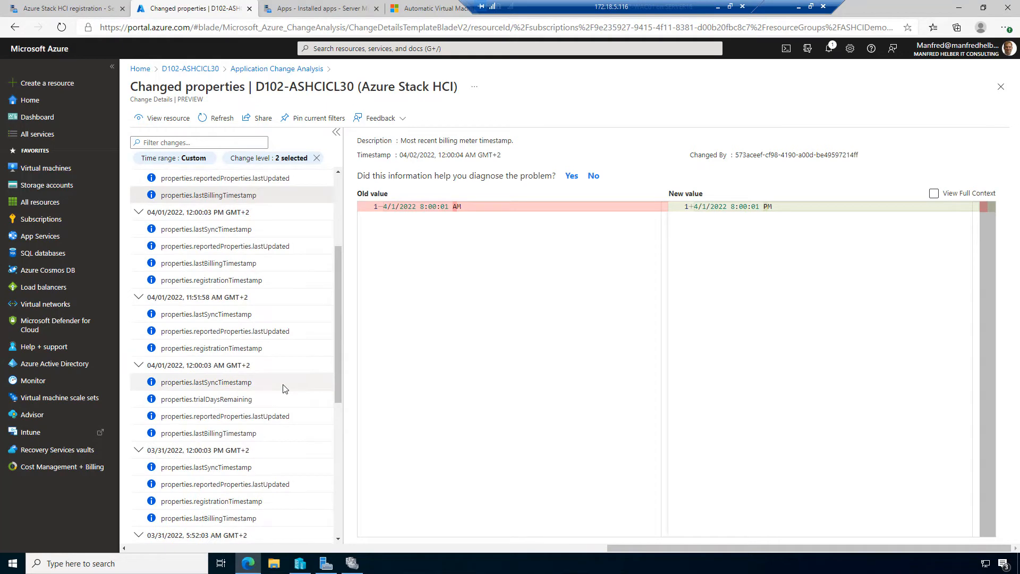
scroll(284, 389, down, 1)
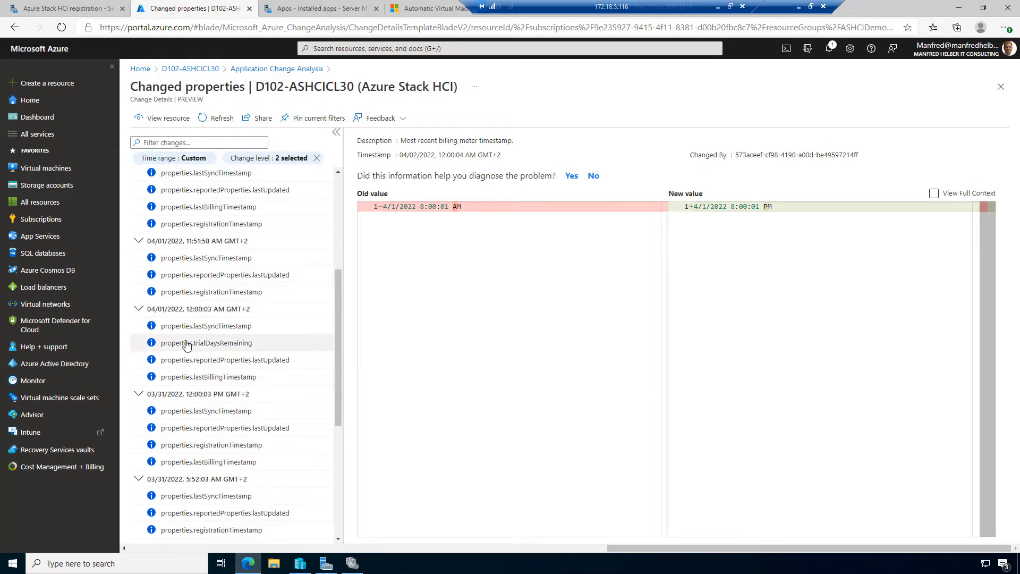
click(240, 349)
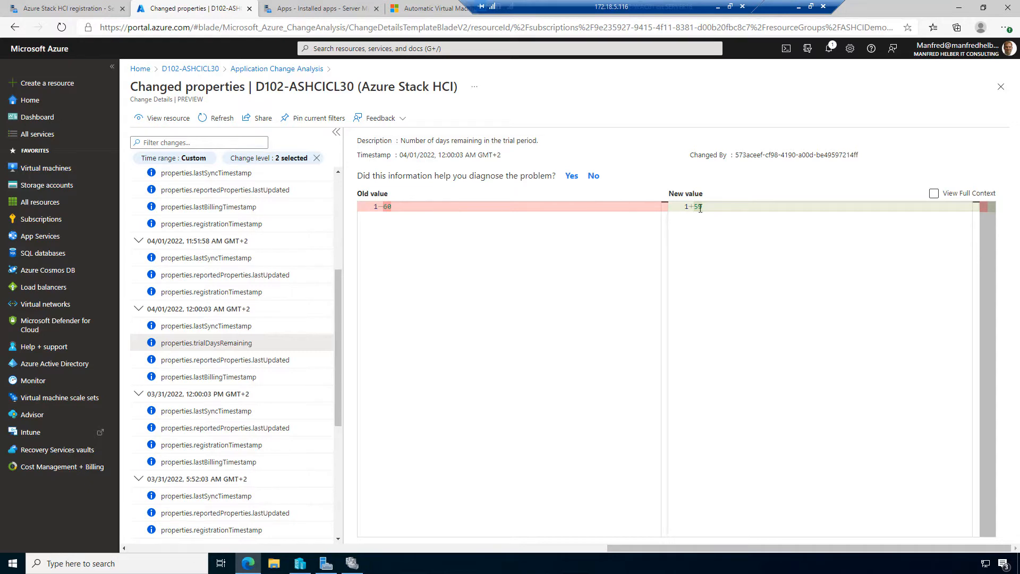
scroll(266, 434, down, 4)
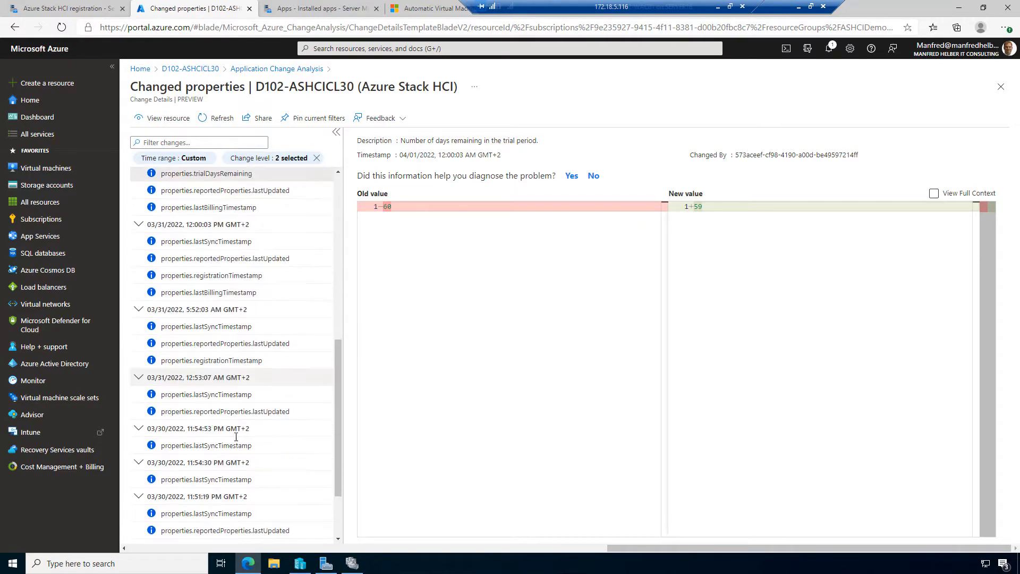
scroll(236, 437, down, 1)
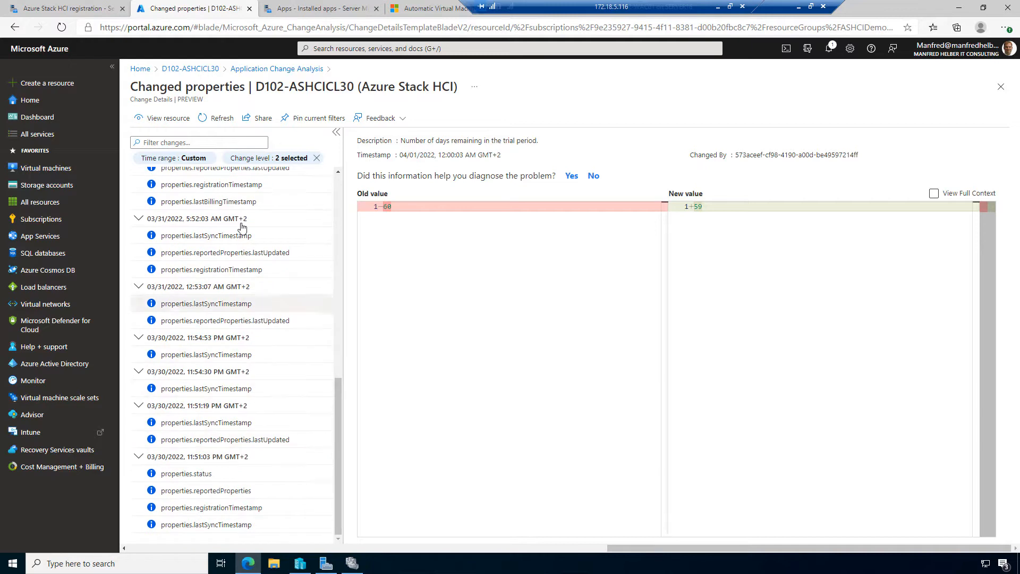
View the cluster's Extensions page, and in Windows Admin Center refresh D102-ASHCI31's installed apps and inspect the Azure Connected Machine Agent's properties
click(191, 69)
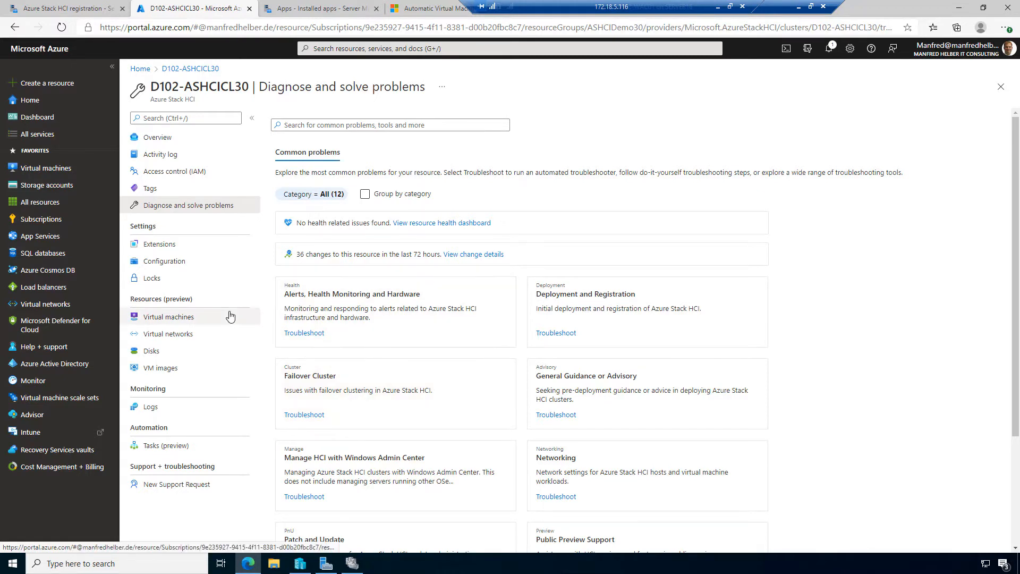
click(186, 252)
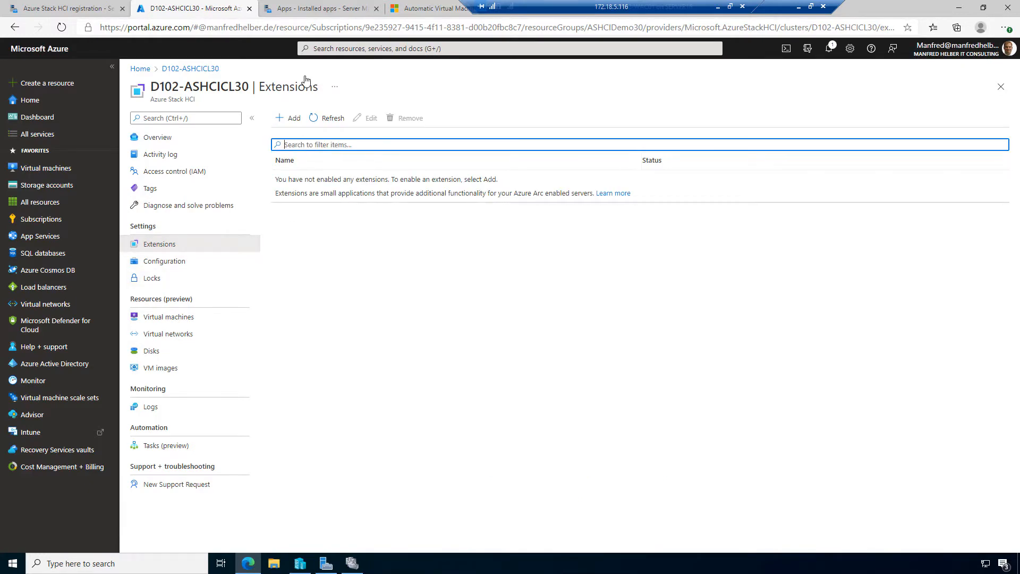
click(304, 10)
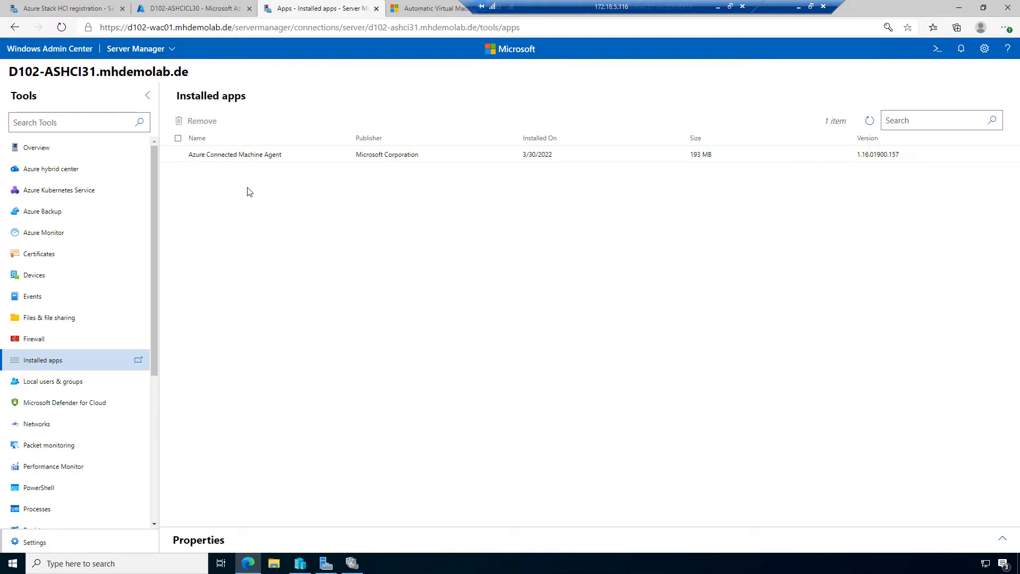
click(870, 122)
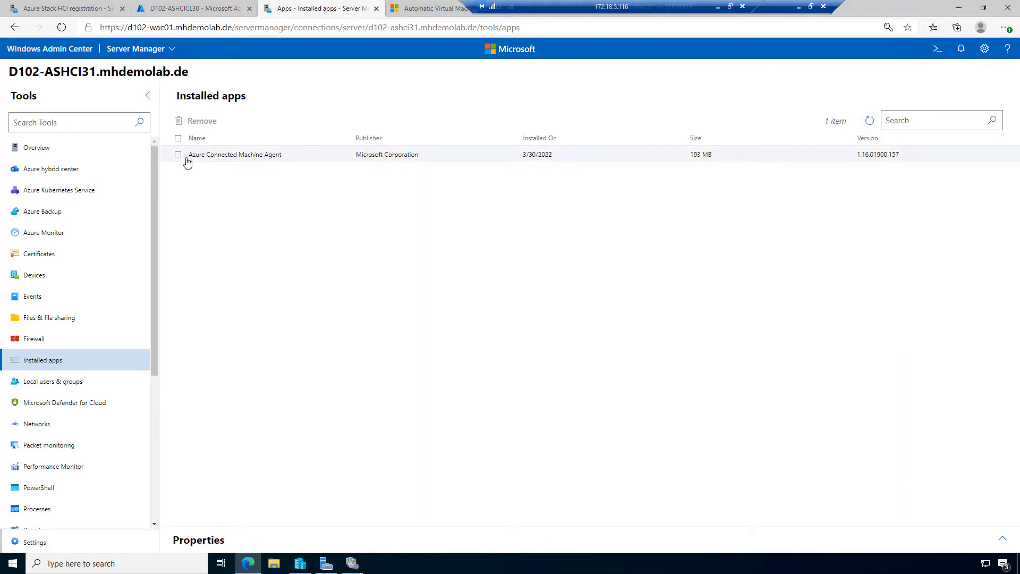
drag(280, 162, 228, 184)
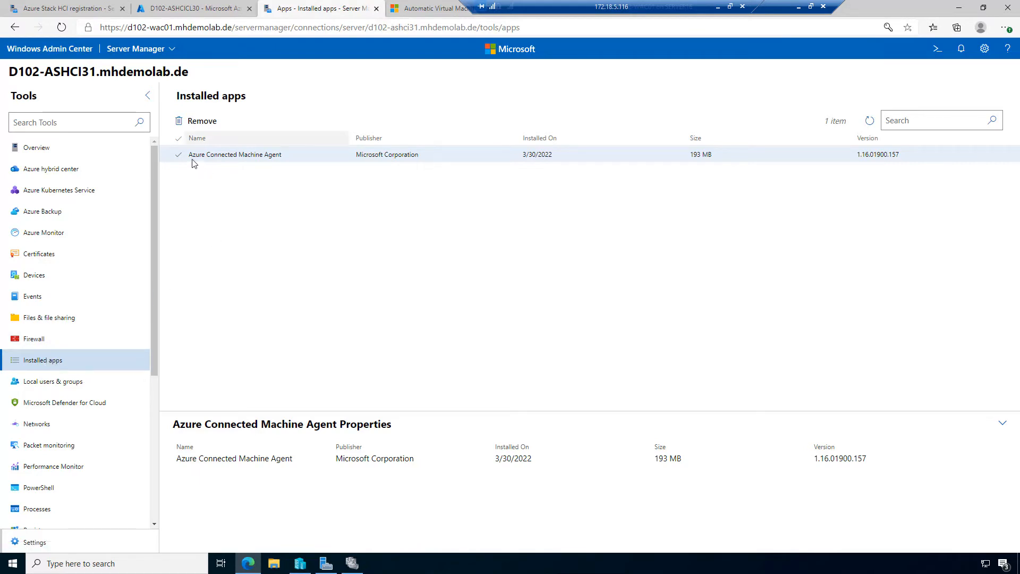
click(178, 157)
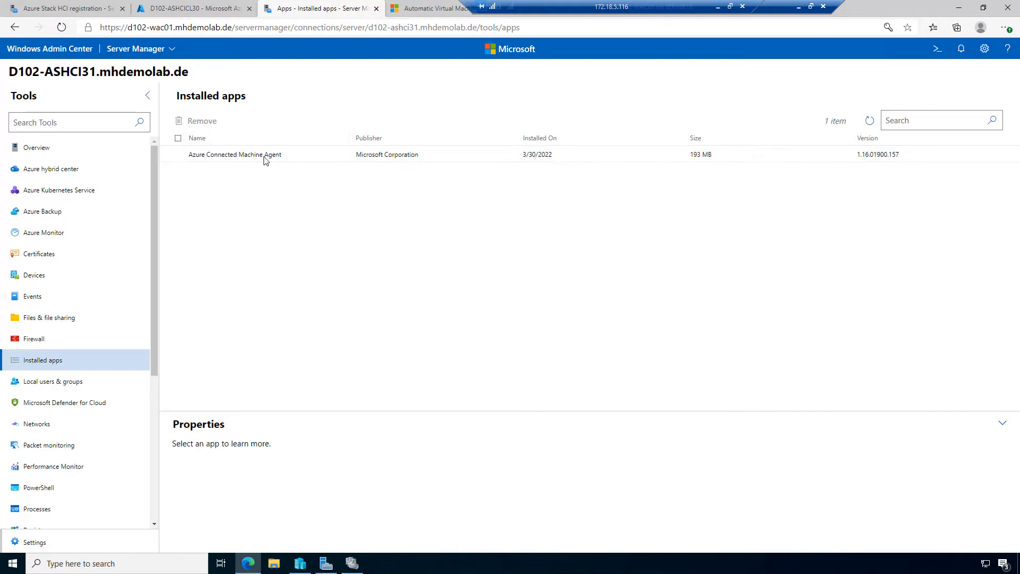
In the Azure portal, add the Log Analytics Agent - Azure Arc extension to D102-ASHCICL30 using the existing workspace ASHCI30Log
click(212, 12)
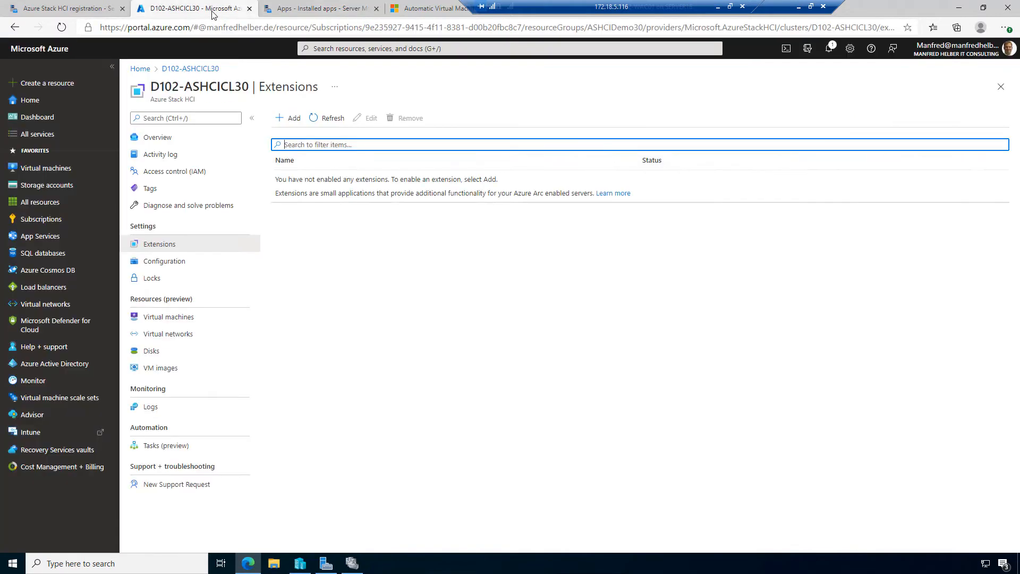
click(284, 116)
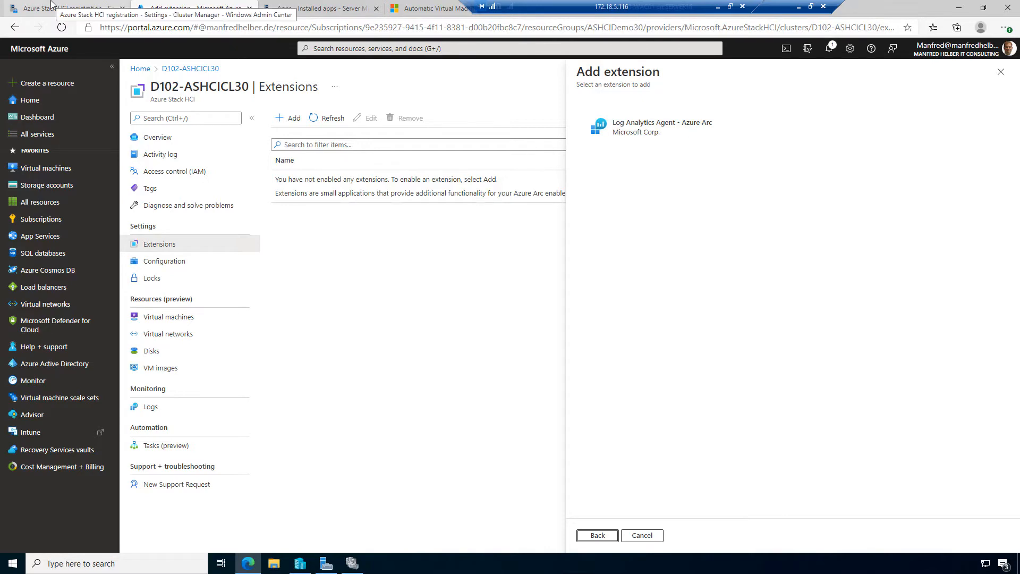
click(52, 4)
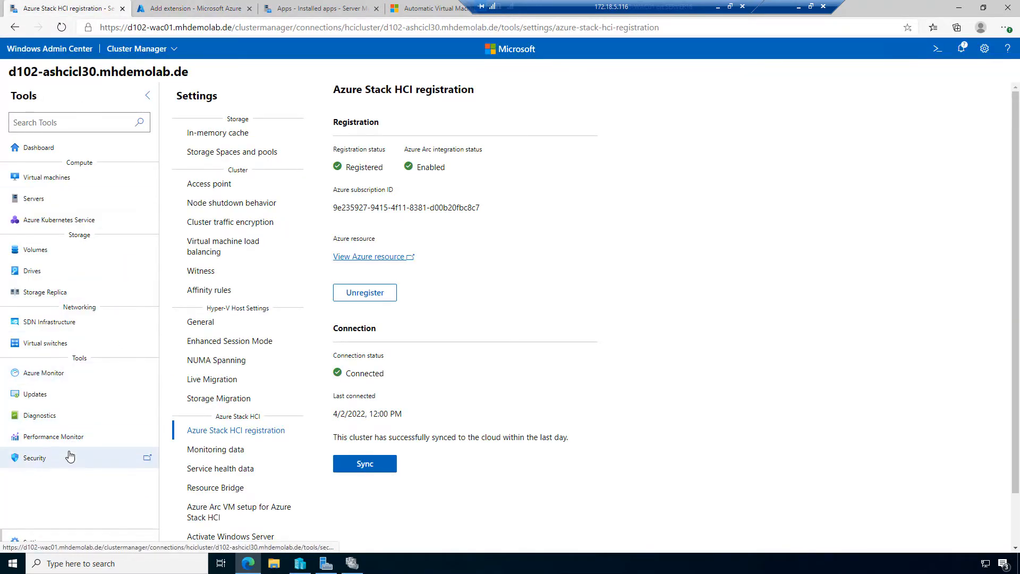
click(196, 8)
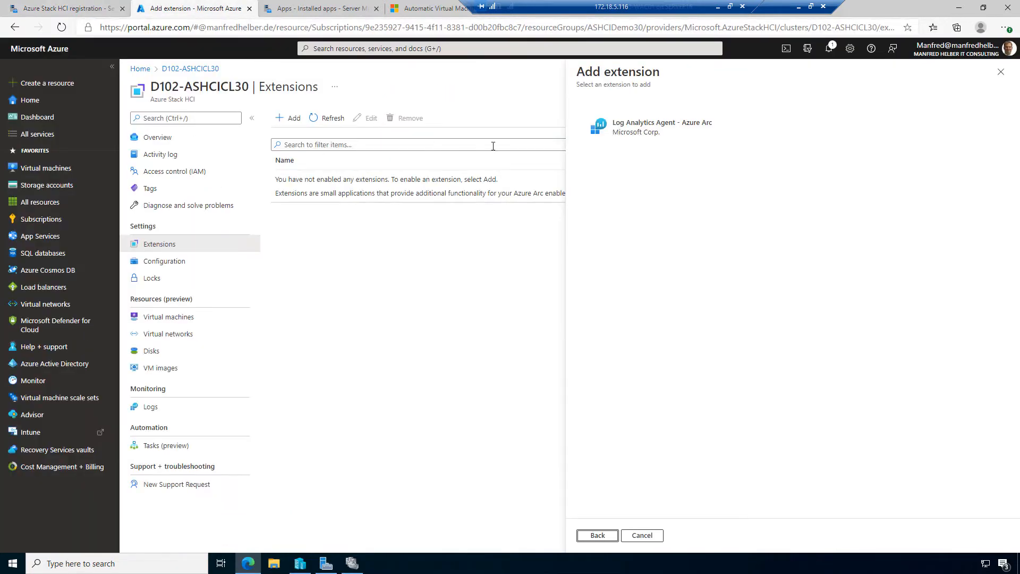
click(629, 132)
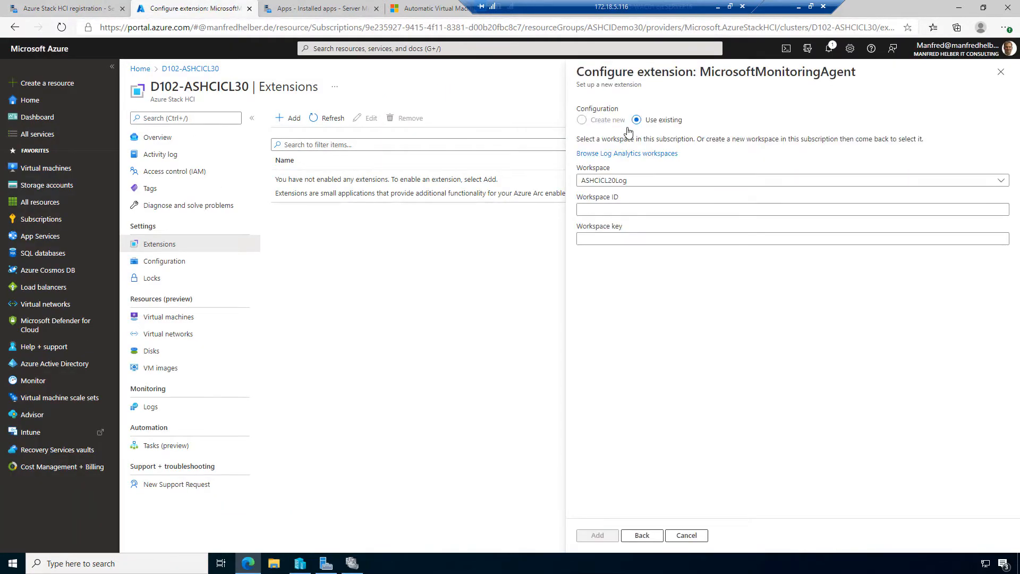
click(688, 181)
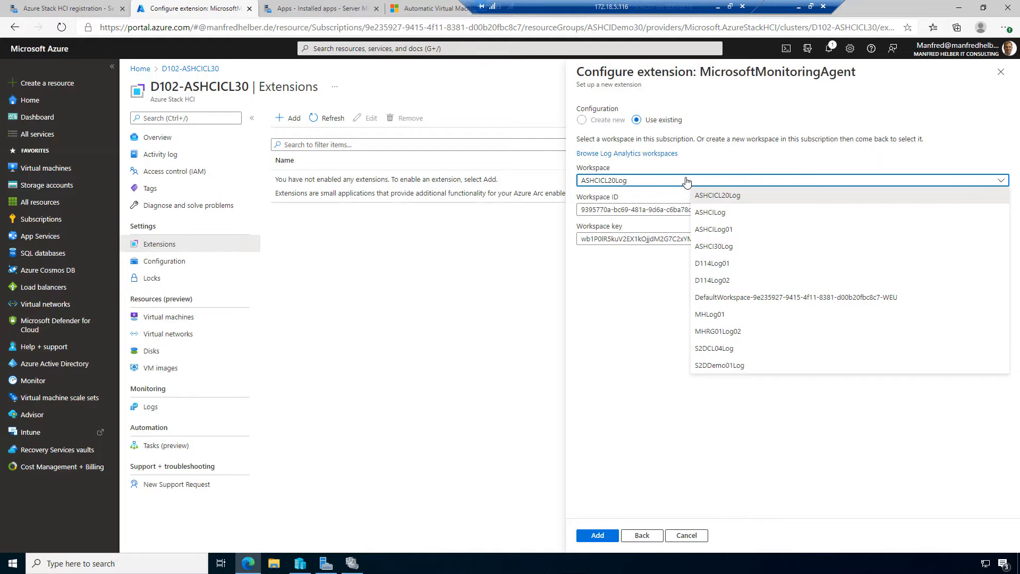
click(754, 249)
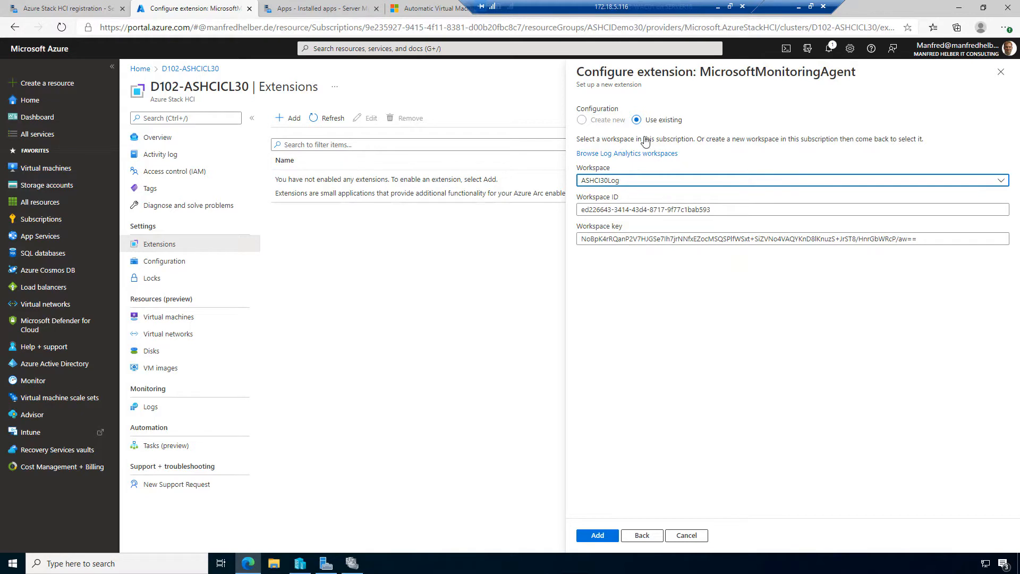
click(598, 536)
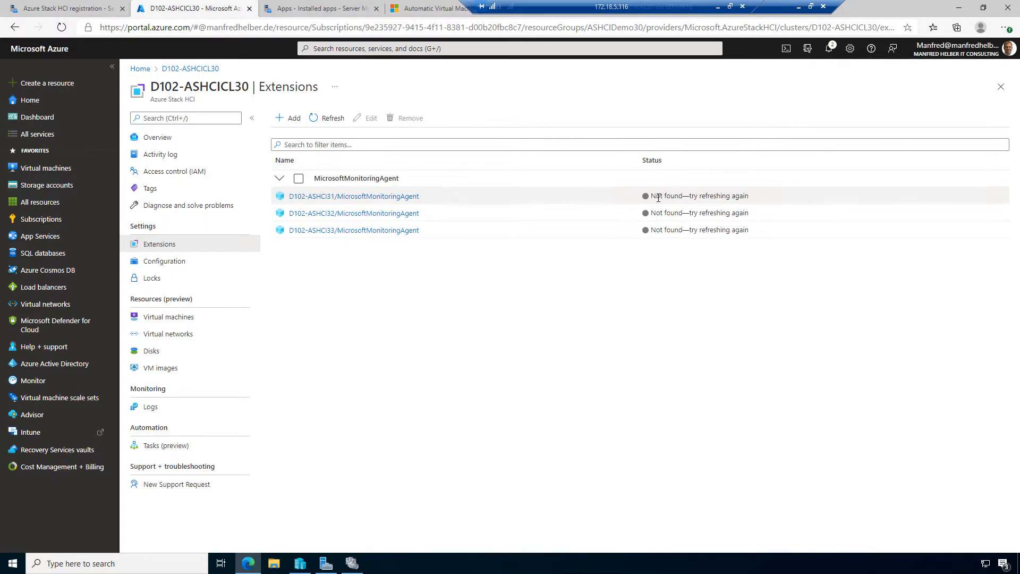
Refresh the MicrosoftMonitoringAgent deployment status in the Azure portal and reload D102-ASHCI31's installed apps in Windows Admin Center
click(317, 120)
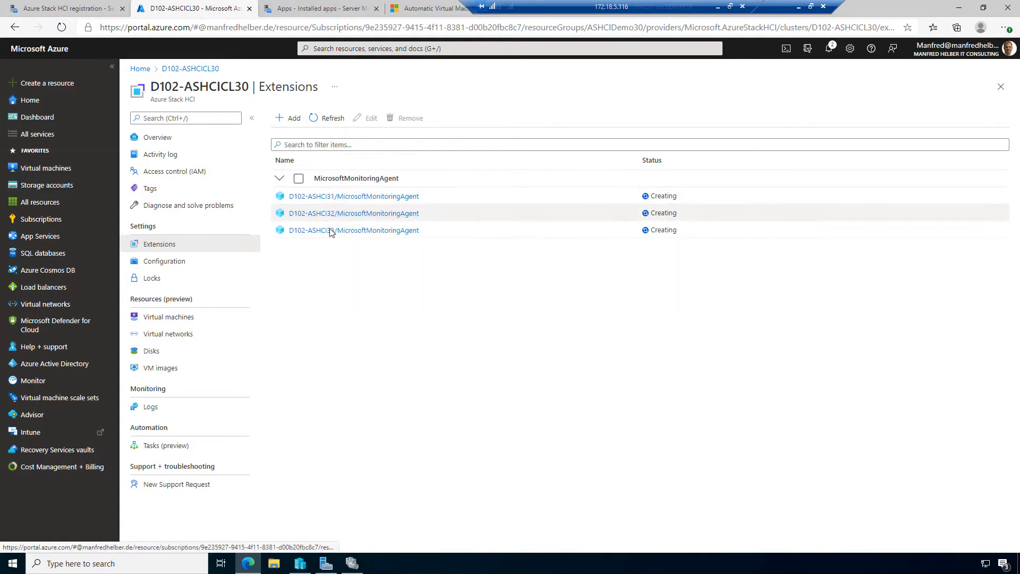
click(310, 9)
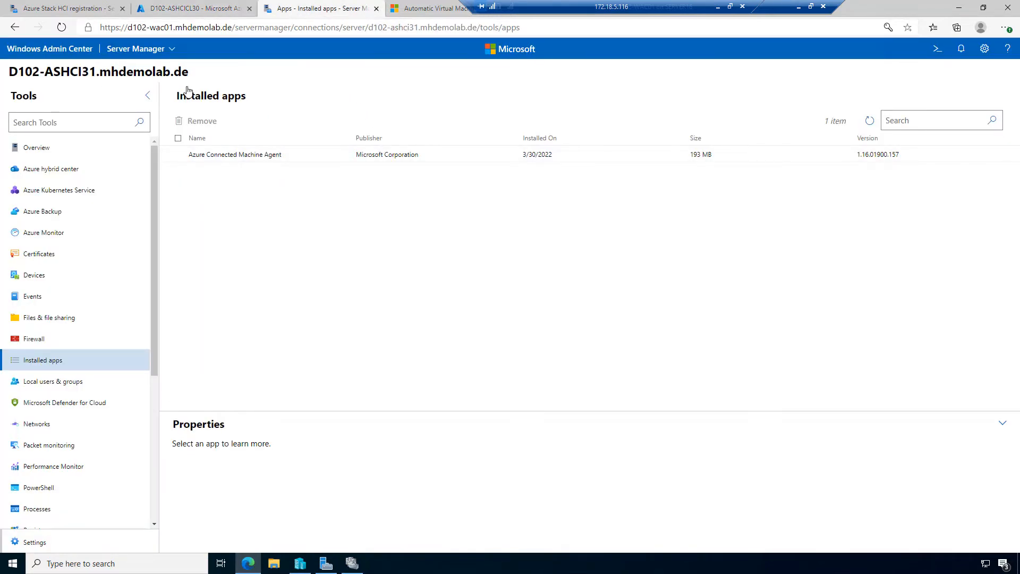
click(870, 123)
click(191, 7)
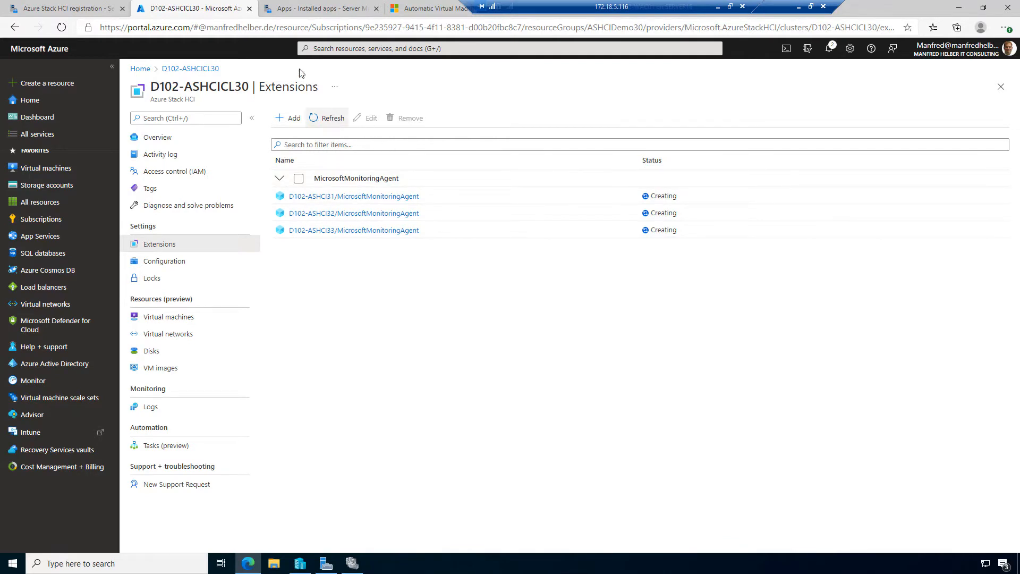
click(316, 8)
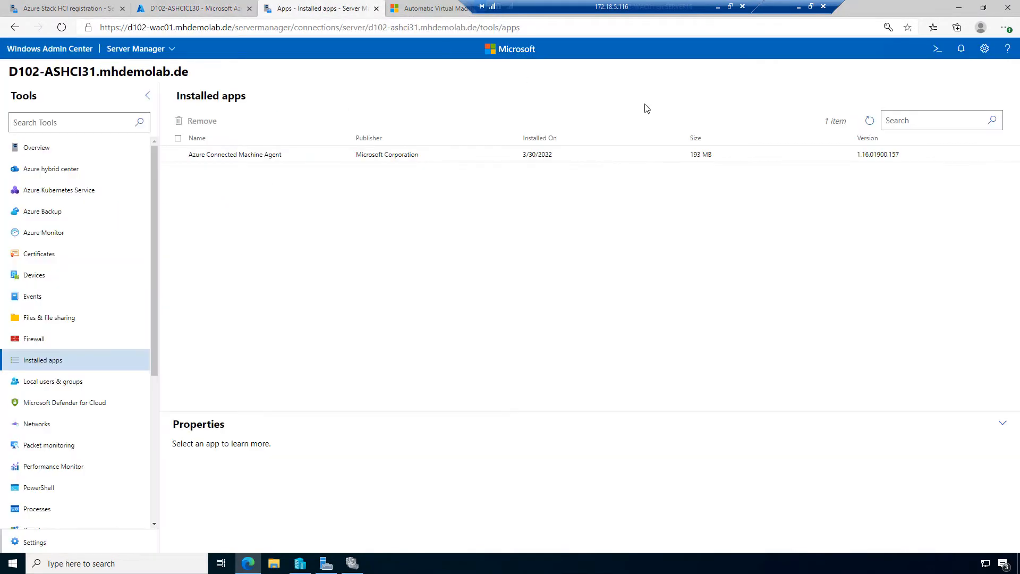
click(869, 121)
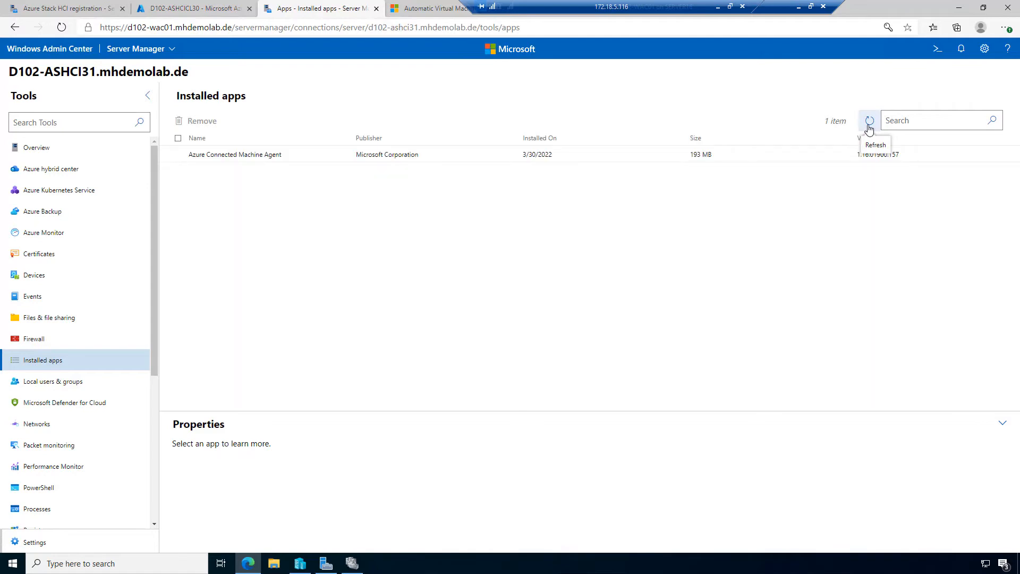
click(869, 121)
click(869, 121)
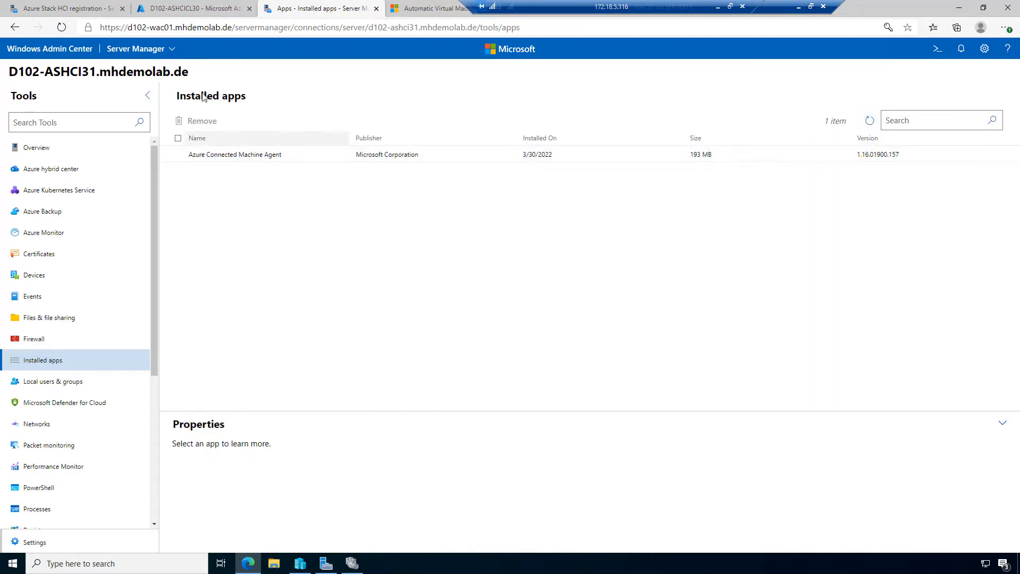
Recheck the extension status and D102-ASHCI31's installed apps for the monitoring agent, dismissing the list of extensions available to add
click(197, 9)
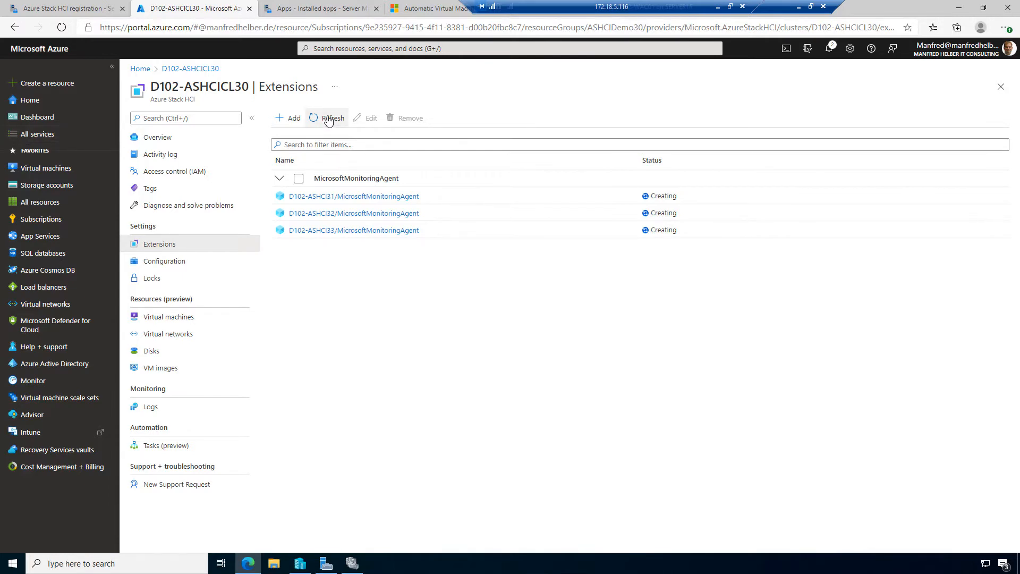
click(308, 11)
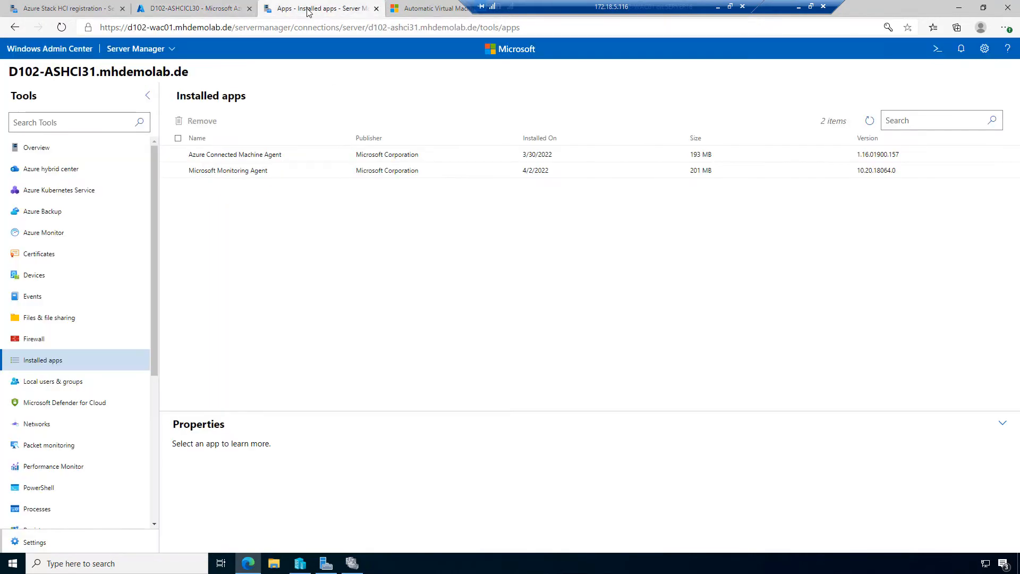
click(870, 121)
click(197, 7)
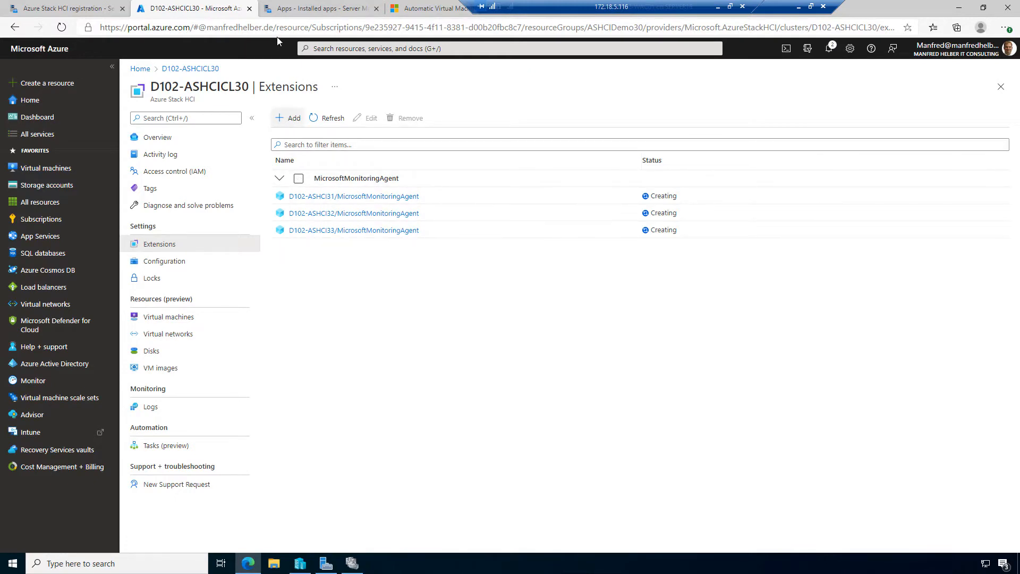
click(306, 8)
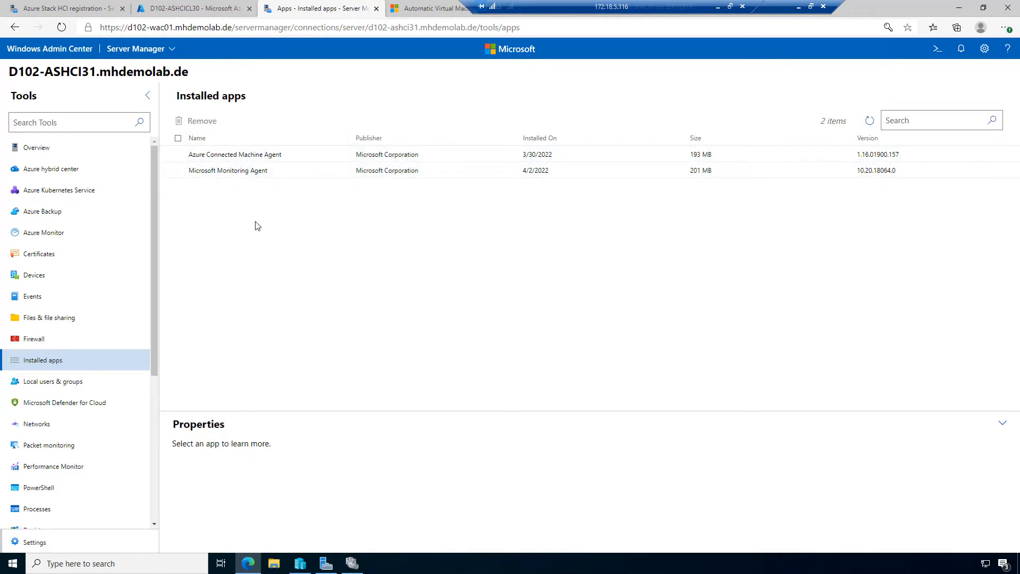
click(182, 10)
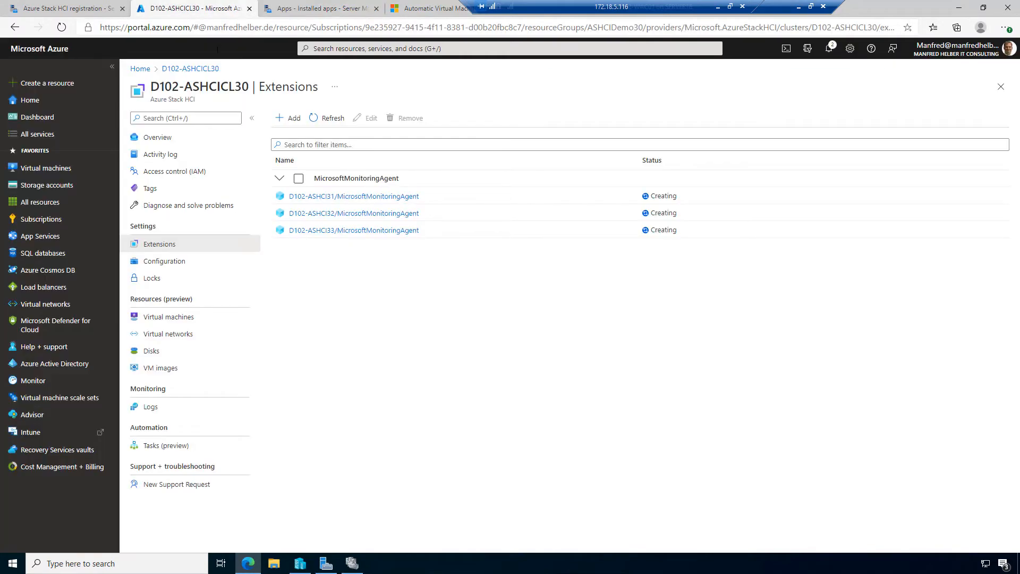
click(335, 118)
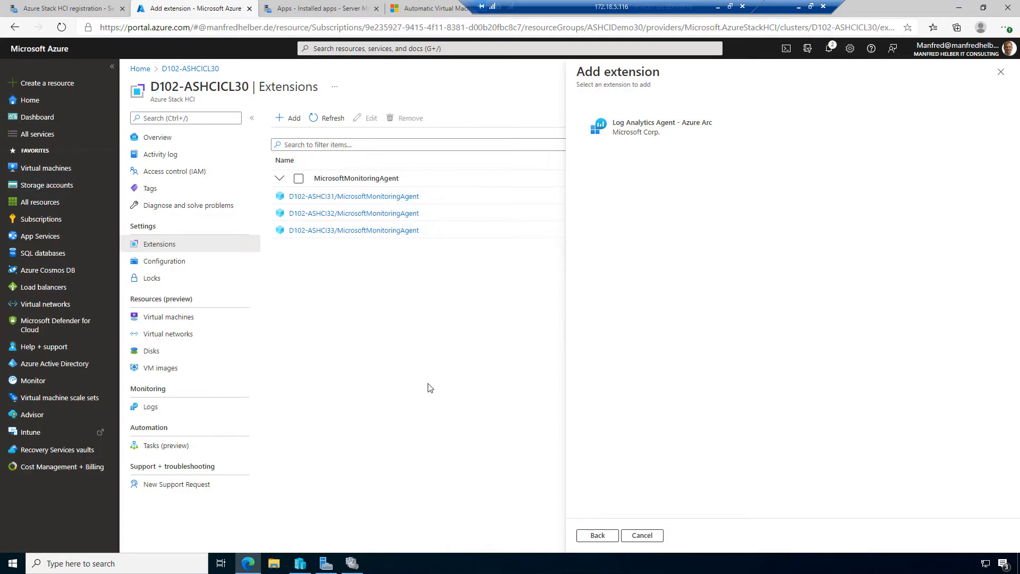
click(641, 536)
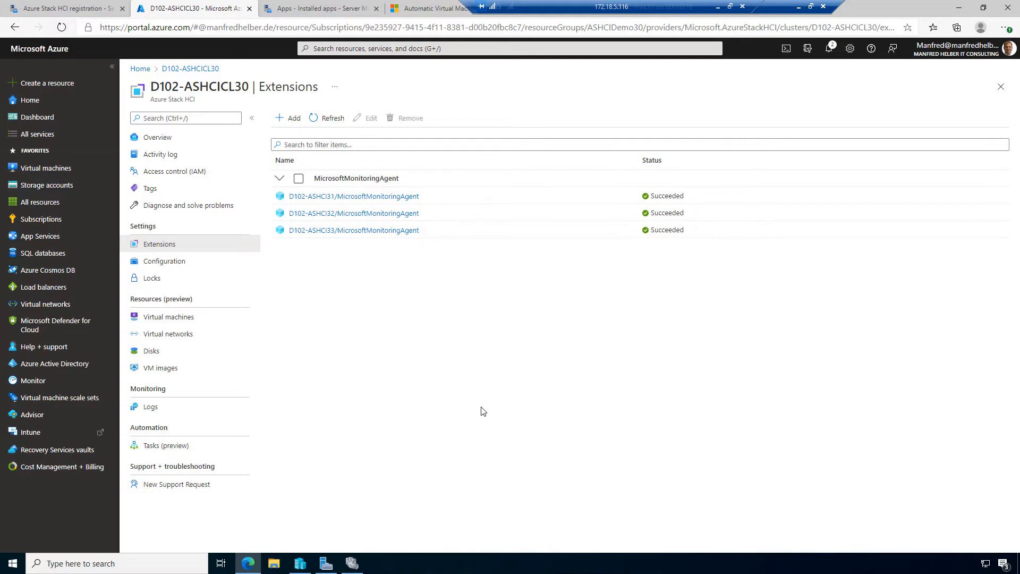
Look at the extensions available to add, and open the Configuration page of the D102-ASHCICL30 cluster
click(289, 118)
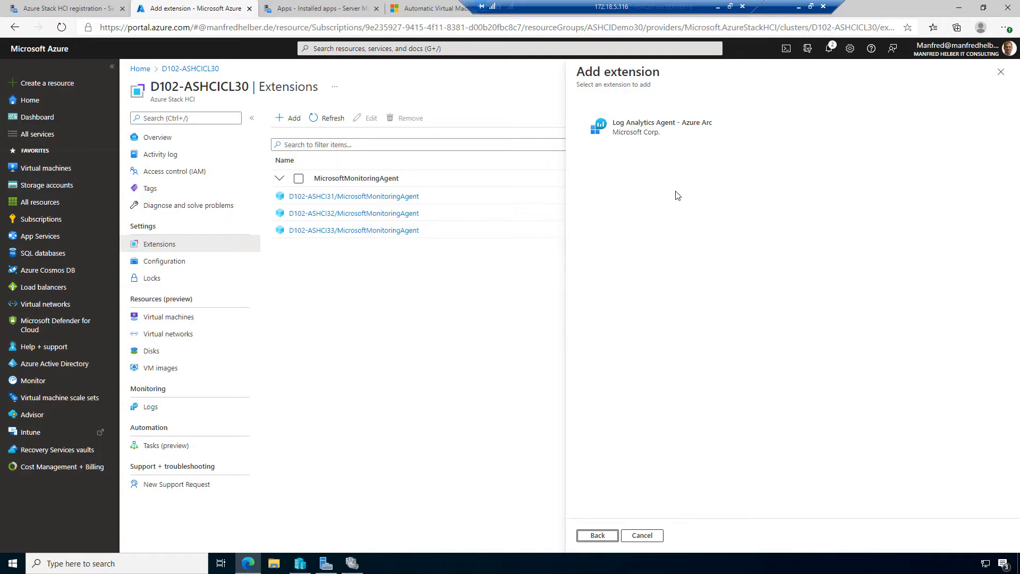
click(182, 264)
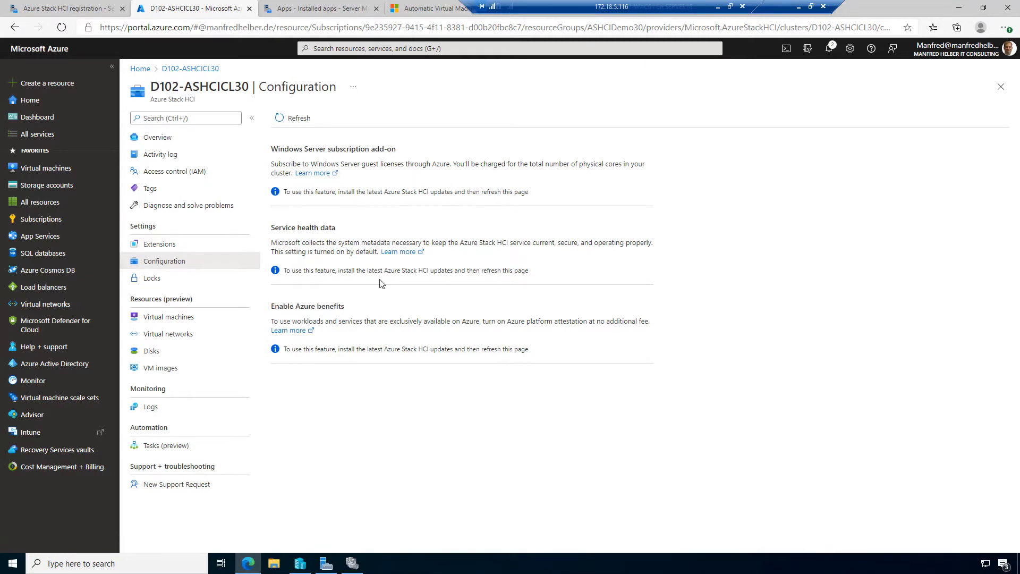
Refresh the cluster's Configuration page in the Azure portal and open the cluster's Azure benefits settings in Windows Admin Center
click(283, 119)
click(45, 7)
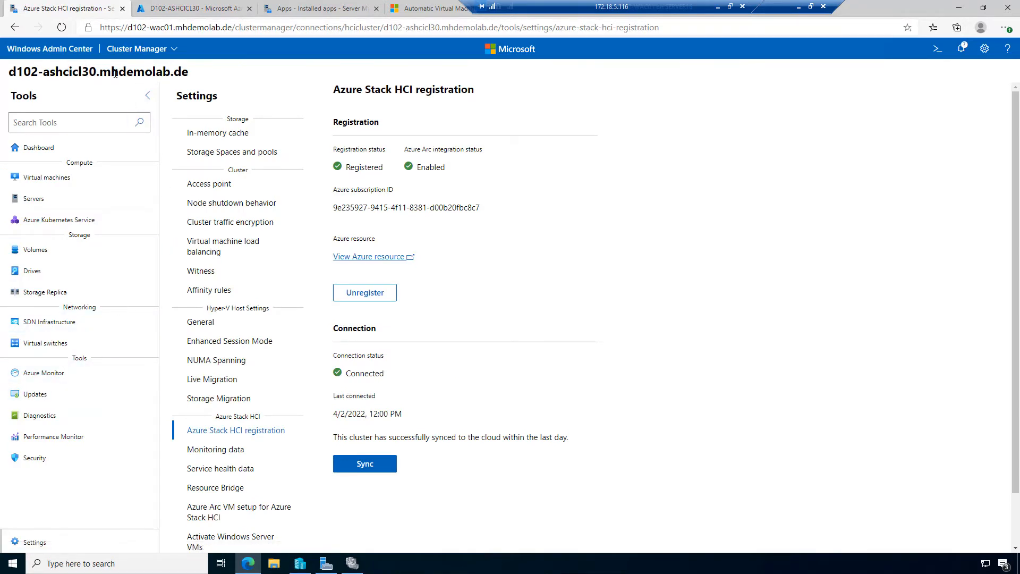
scroll(340, 386, down, 1)
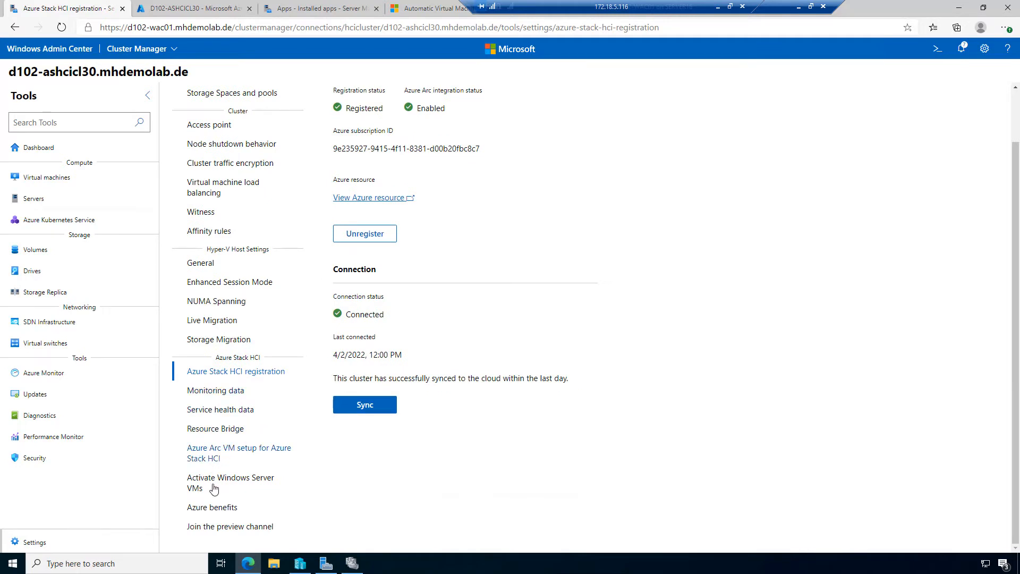
click(212, 507)
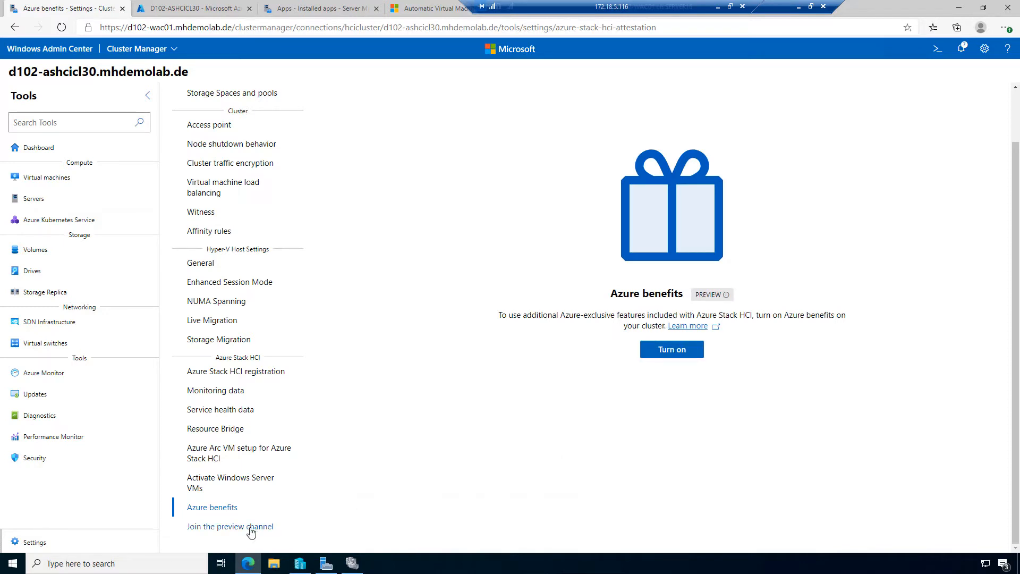
Sync the cluster with Azure from the Azure Stack HCI registration settings, and check and dismiss the notifications
click(257, 376)
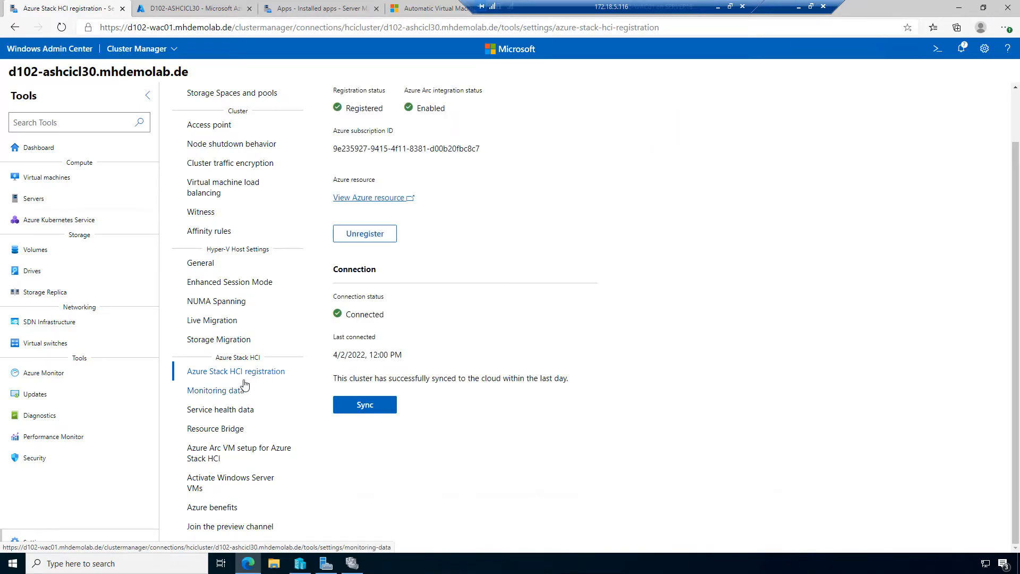
click(378, 412)
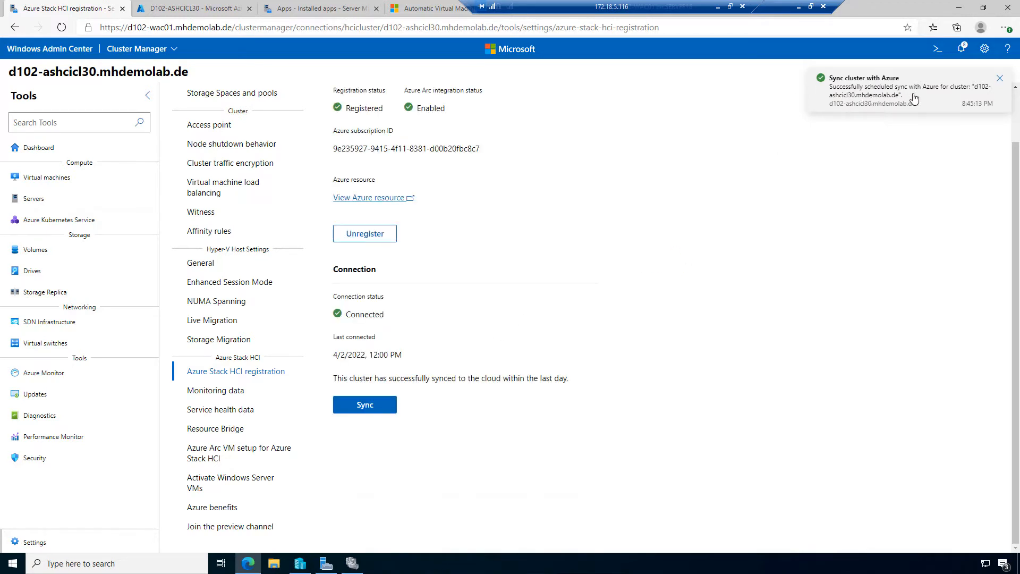
click(966, 51)
click(633, 214)
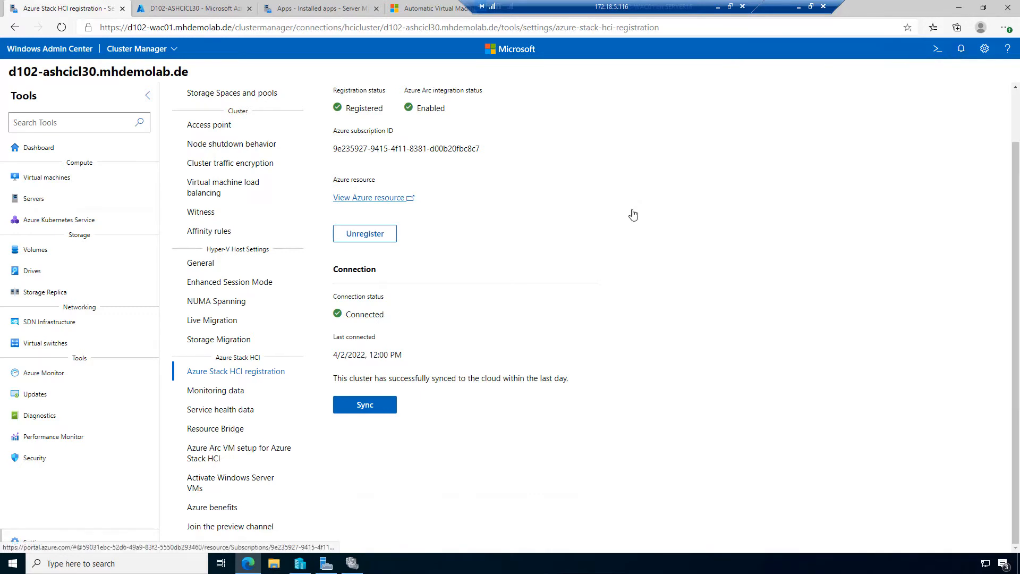
Check the Azure connection status on D102-ASHCICL30's Overview in the Azure portal, and reopen its Configuration page
click(215, 9)
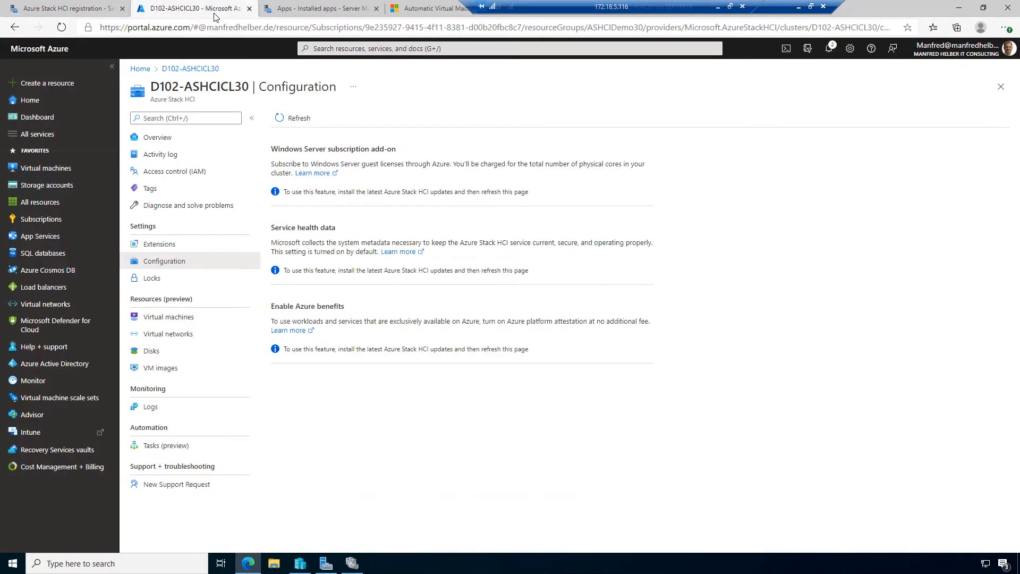
click(172, 139)
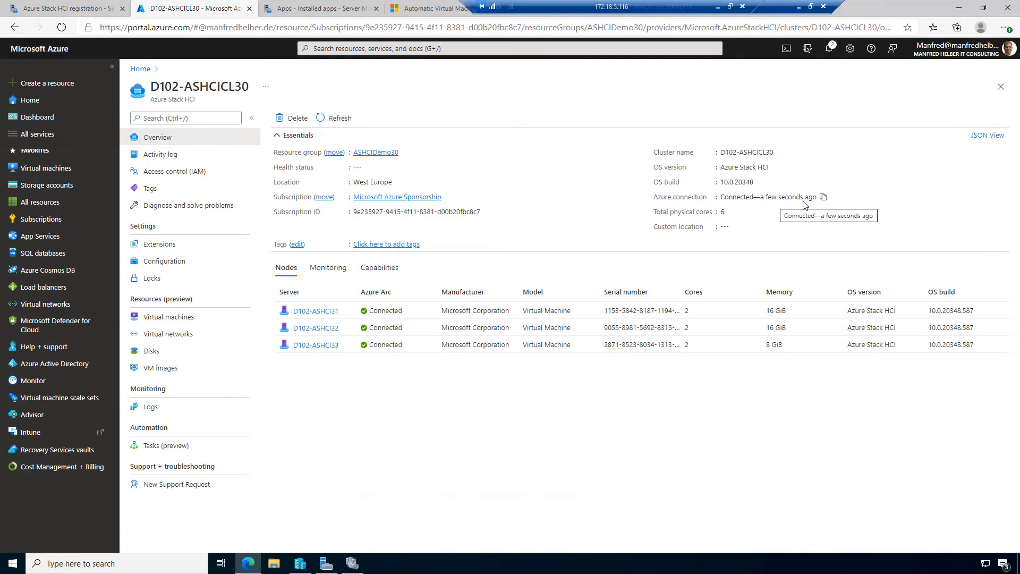
drag(719, 197, 811, 195)
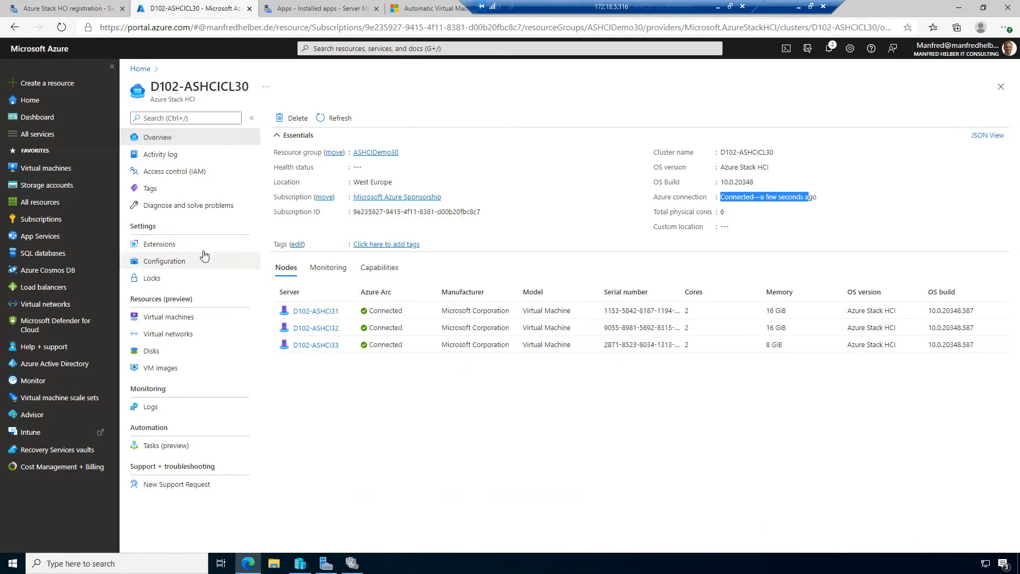
click(159, 262)
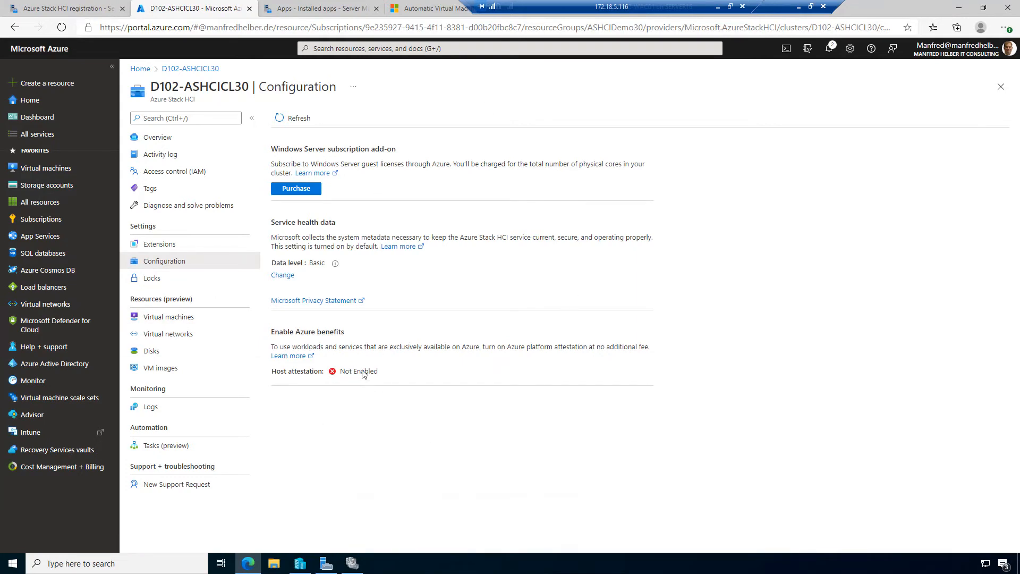
mouse_move(335, 263)
Read the Windows Server subscription add-on description and its linked documentation article, and return to the cluster's Configuration page
drag(314, 149, 642, 173)
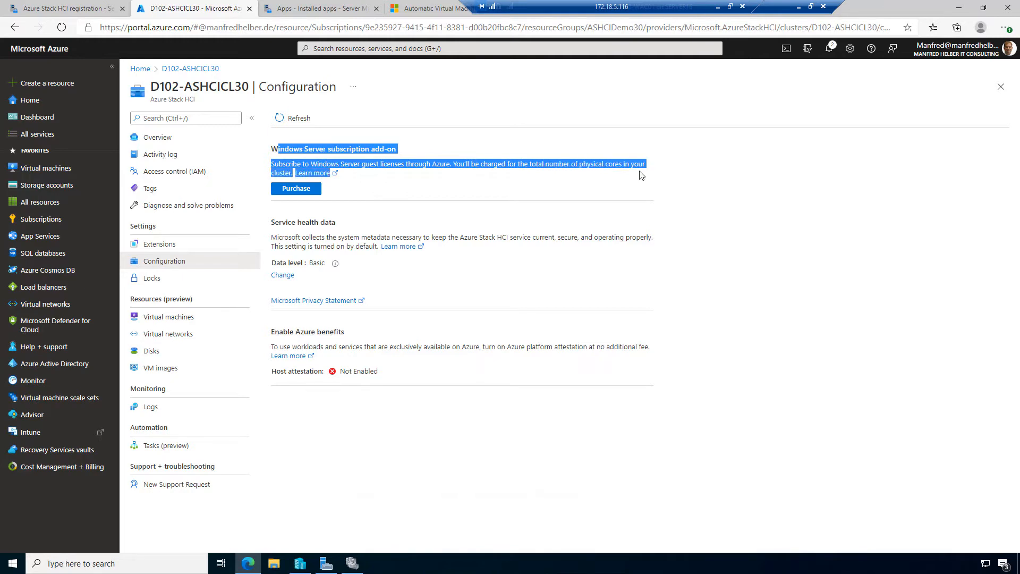
click(394, 189)
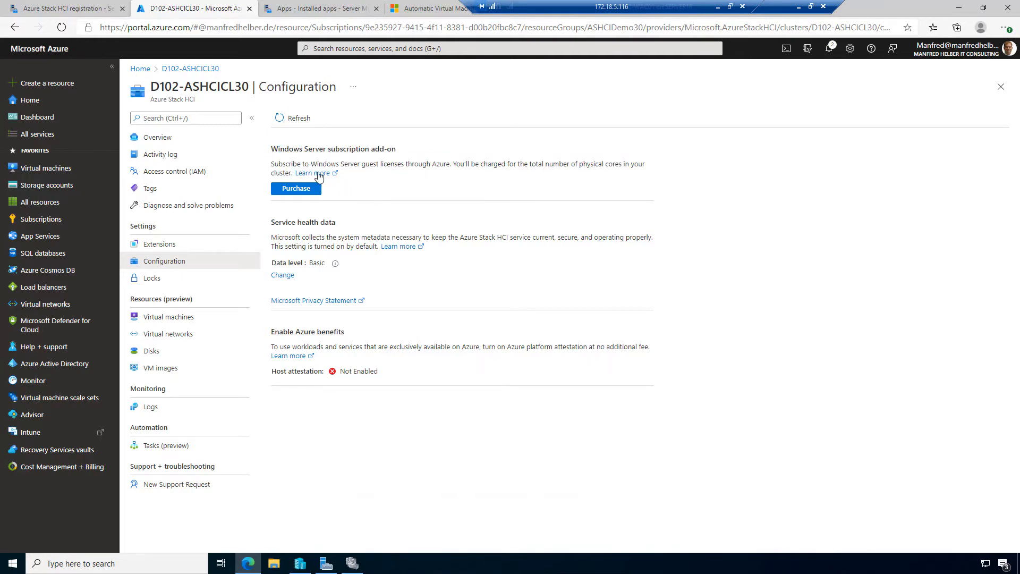
click(318, 175)
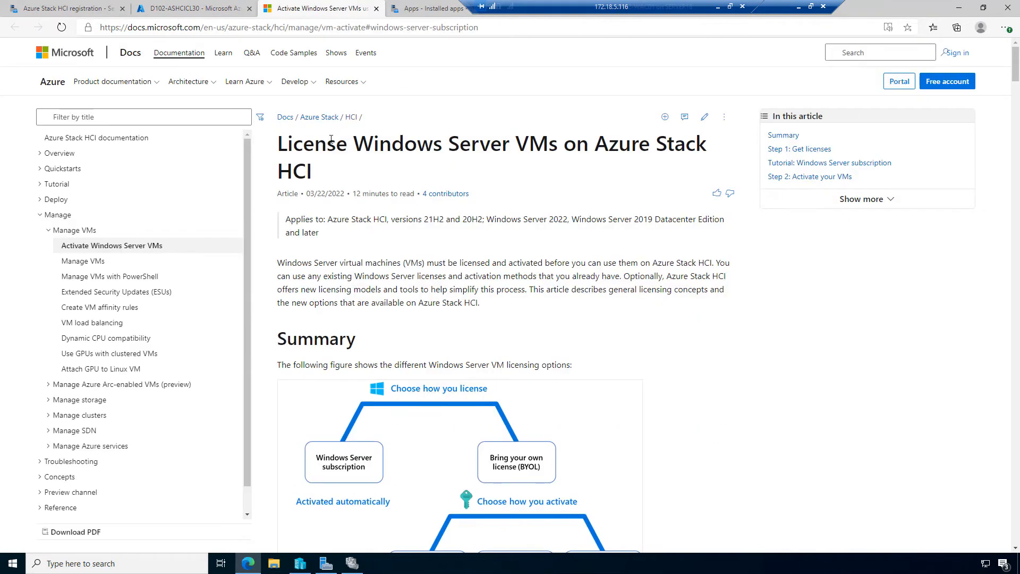
click(188, 9)
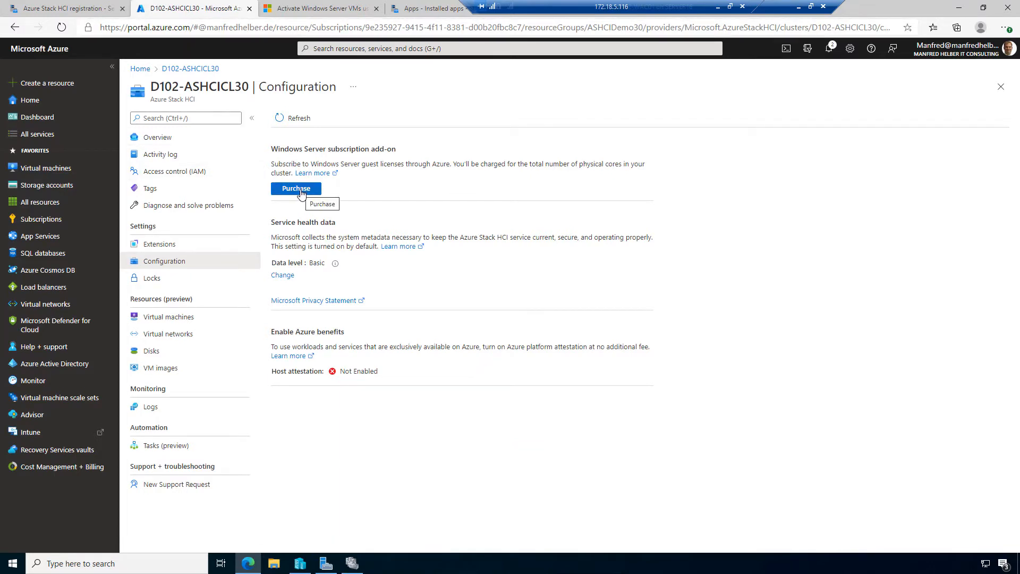
In Windows Admin Center, start setting up automatic Windows Server VM activation and view the Purchase Windows Server subscription details
click(54, 9)
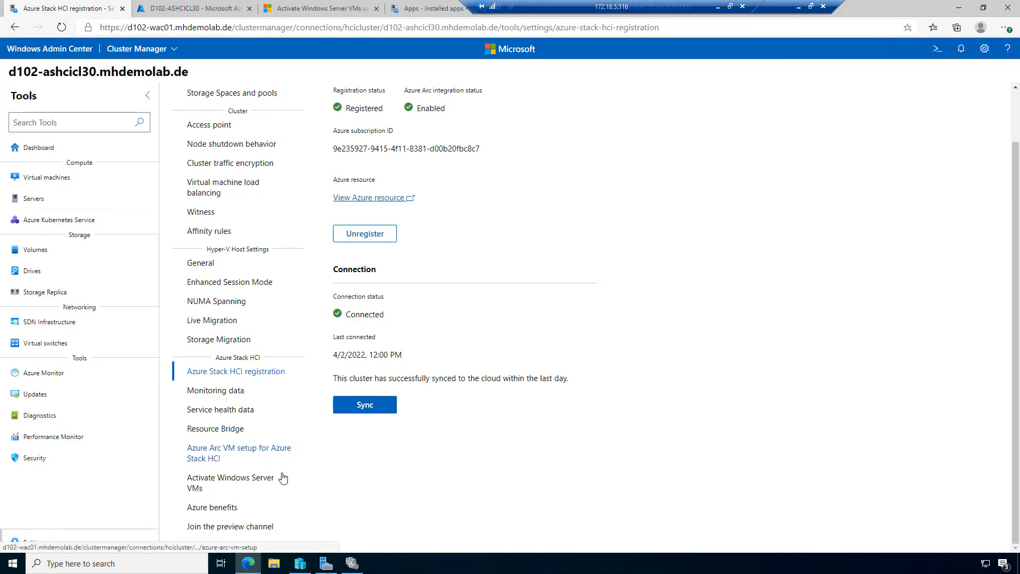
click(211, 477)
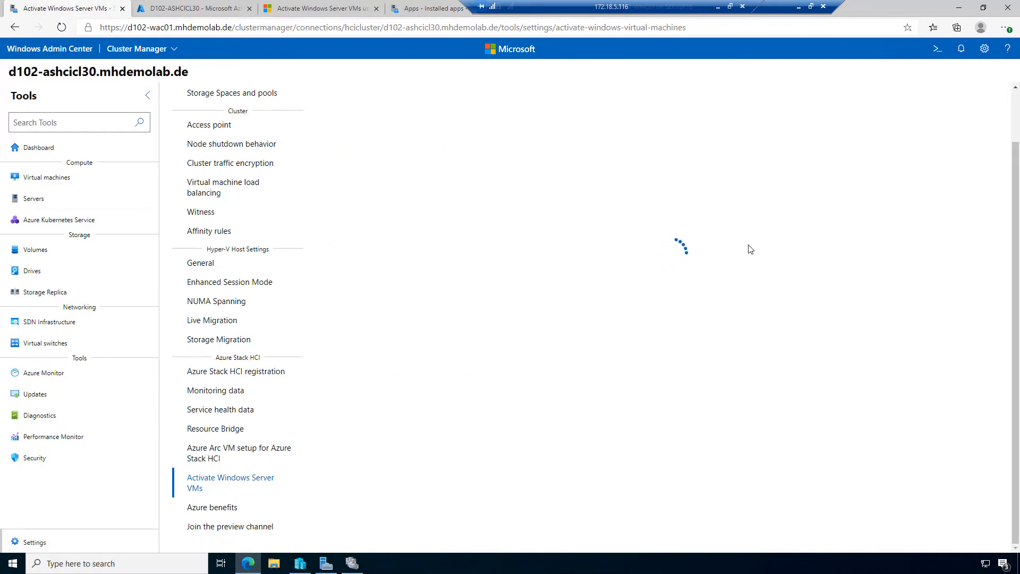
click(680, 343)
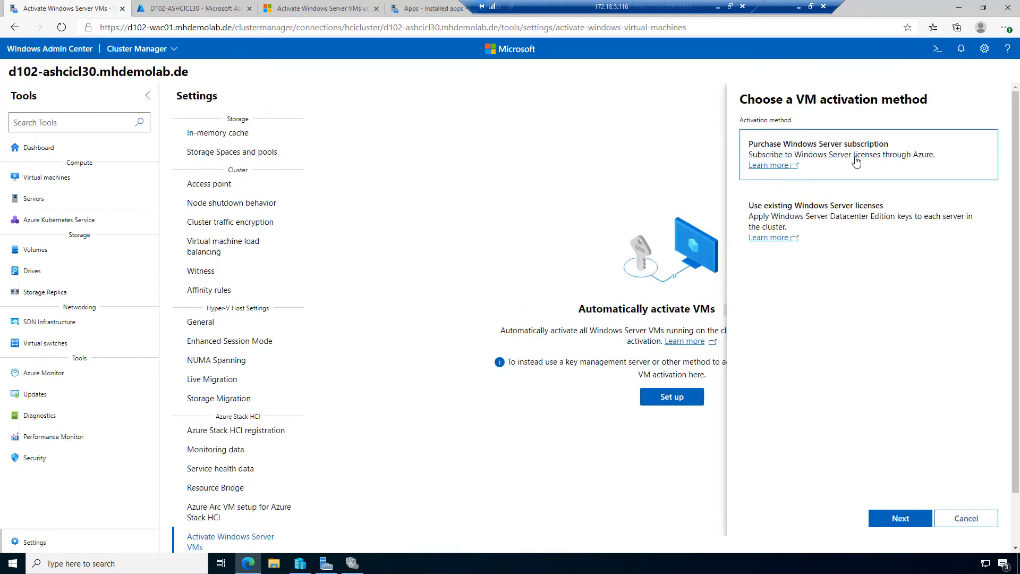
click(907, 525)
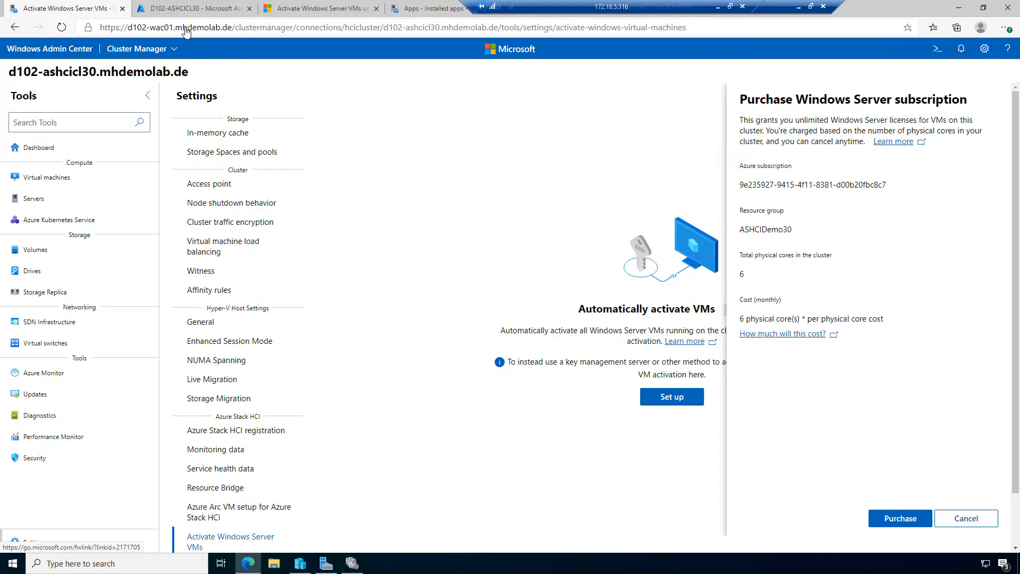
Compare the service health data level in the Azure portal with the Service health data setting in Windows Admin Center
click(189, 8)
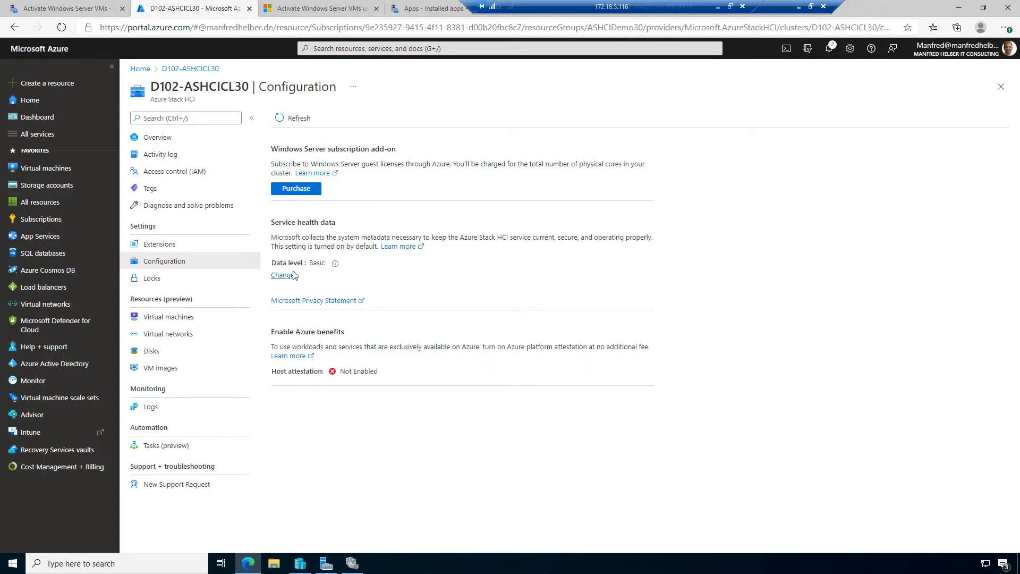
click(37, 11)
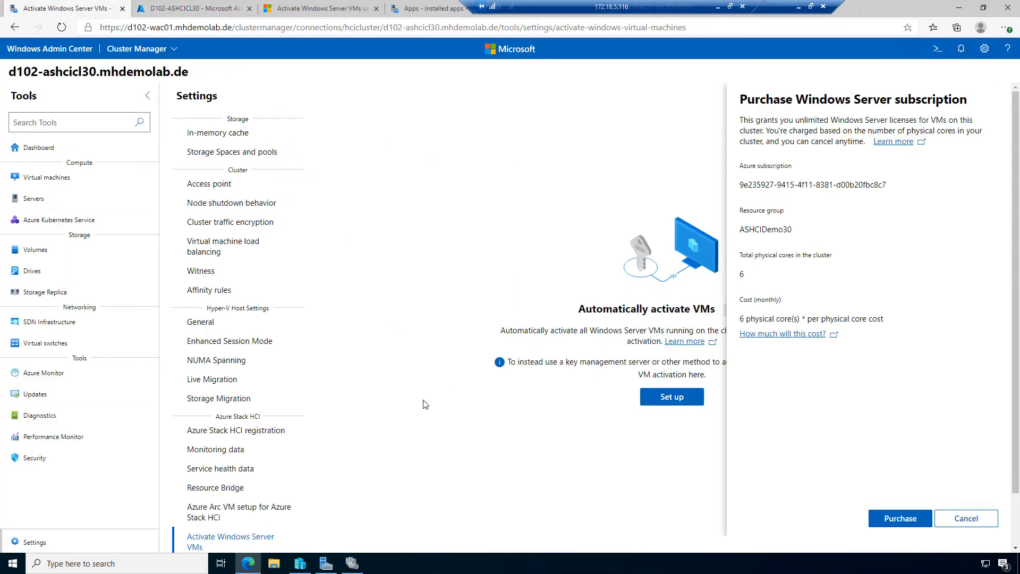
click(233, 469)
click(228, 473)
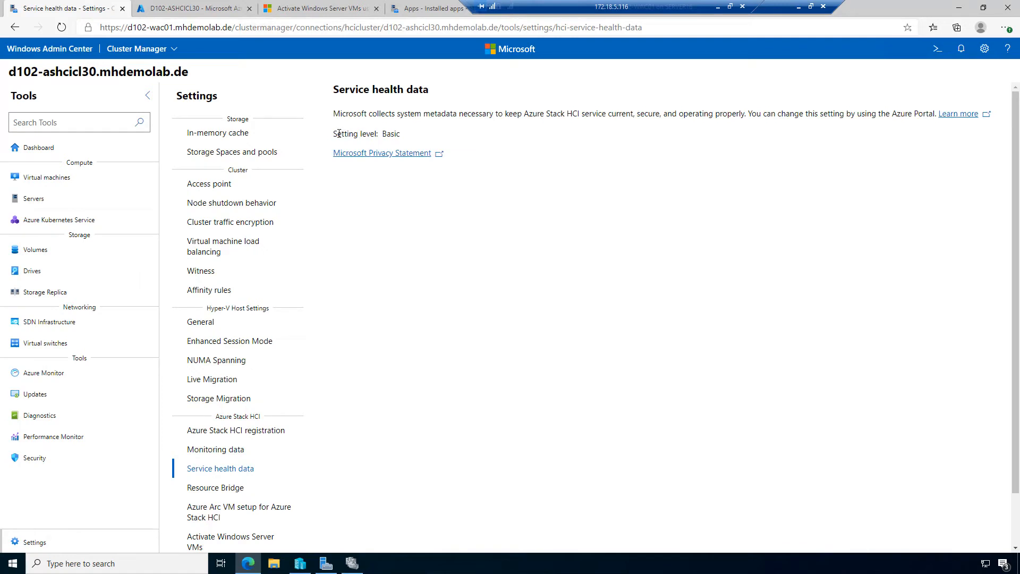
drag(390, 138, 417, 142)
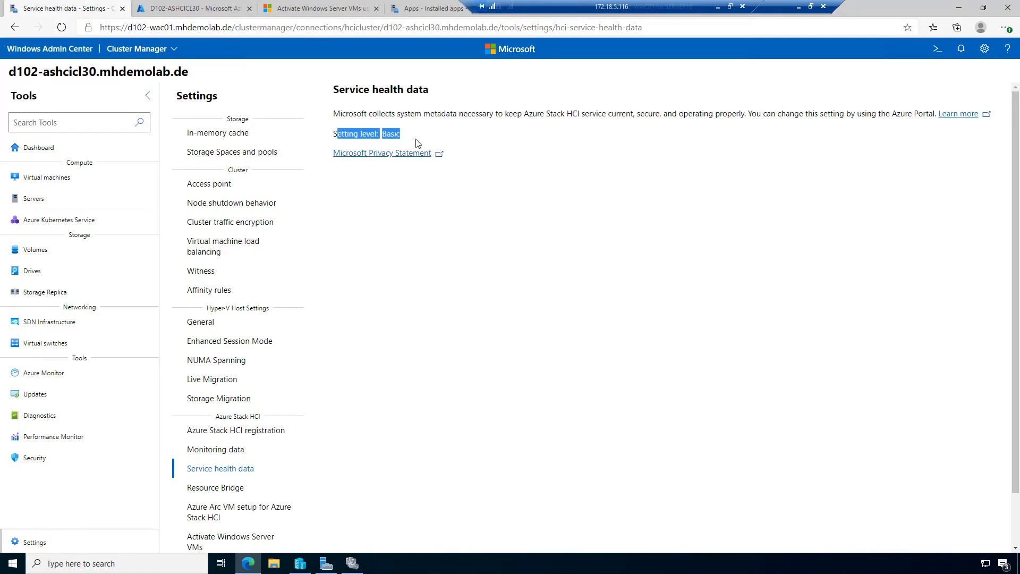
Review the Enable Azure benefits section on the cluster's Configuration page in the Azure portal
click(188, 12)
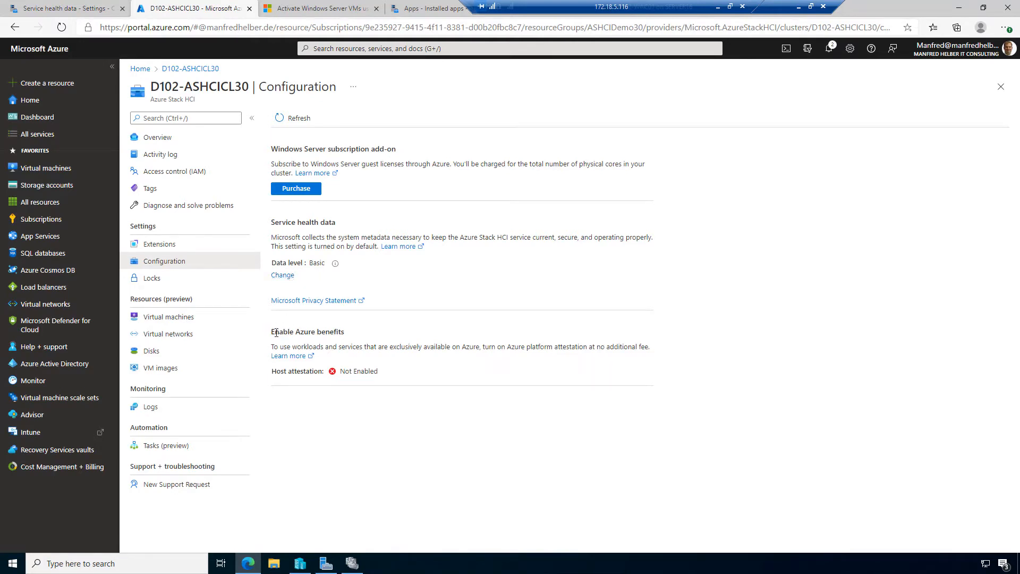
drag(290, 333, 640, 347)
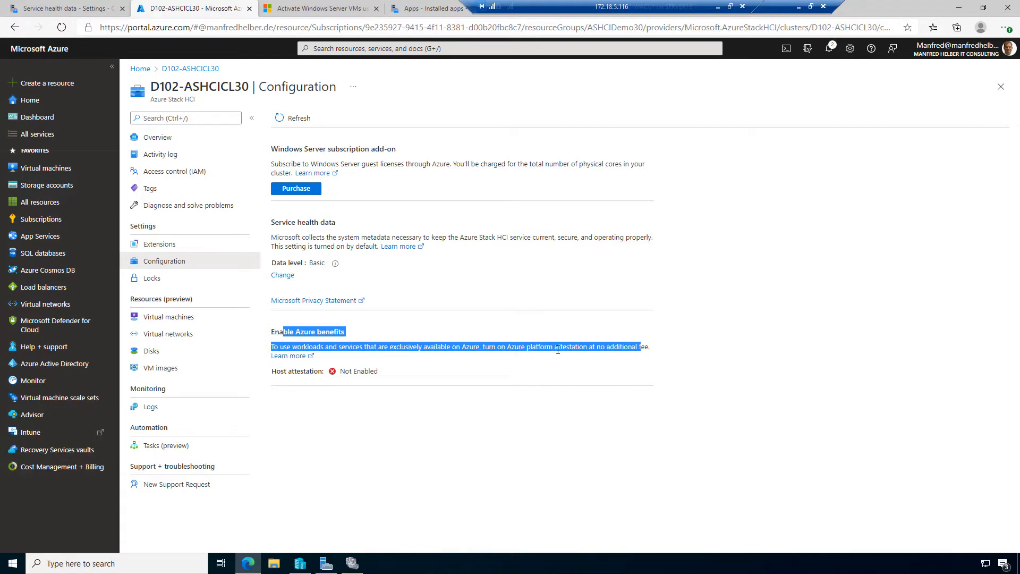
click(689, 358)
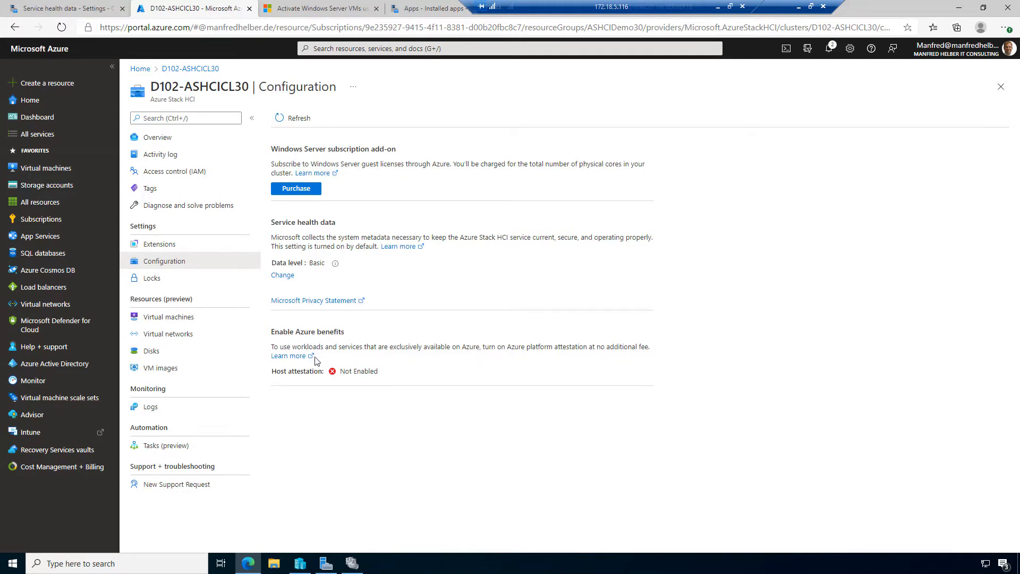
In Windows Admin Center, turn on Azure benefits for the cluster with the option to turn them on for all existing VMs cleared
click(63, 10)
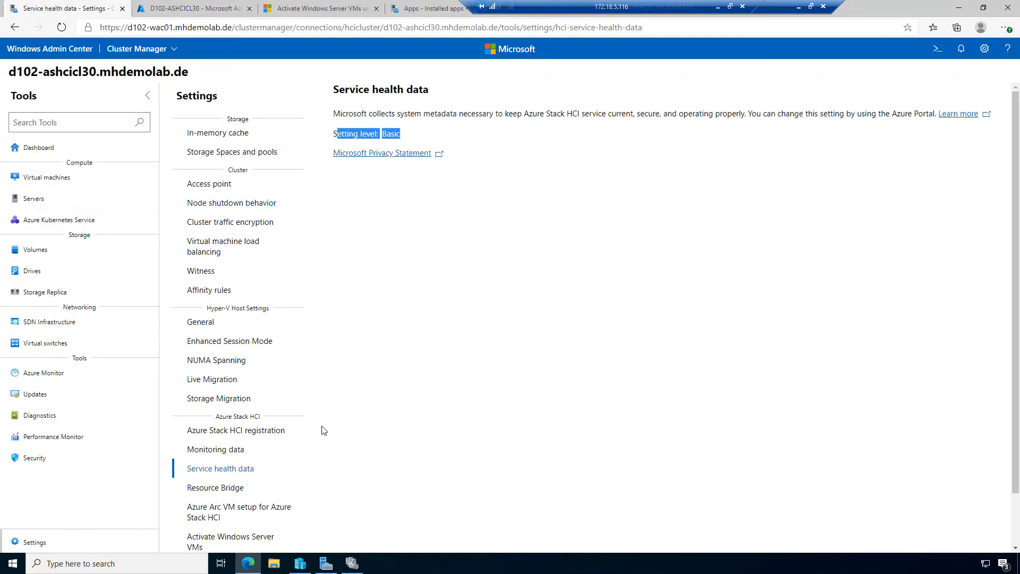
scroll(323, 428, down, 1)
click(212, 508)
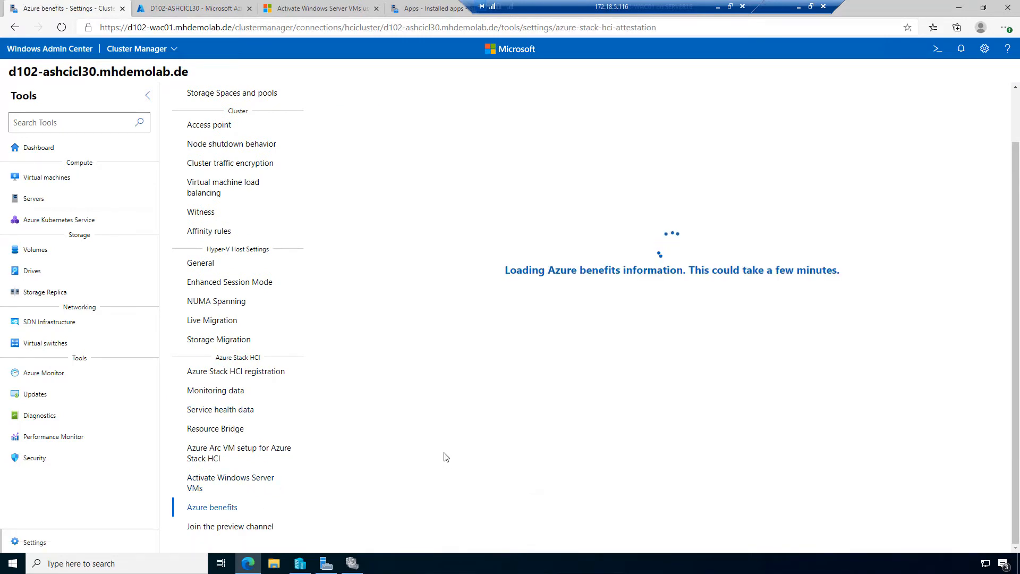
click(698, 360)
click(744, 111)
scroll(818, 276, up, 2)
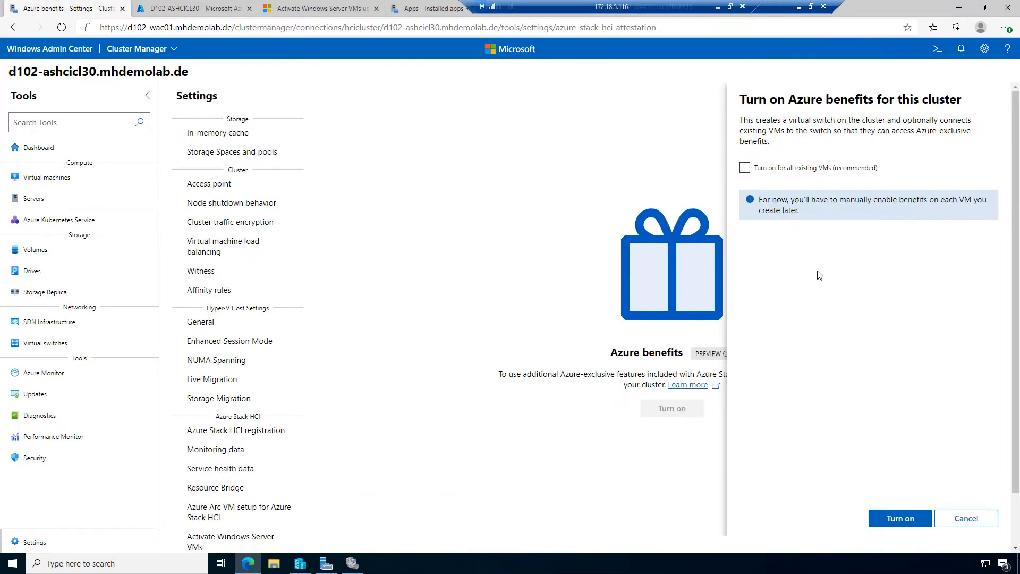
click(899, 520)
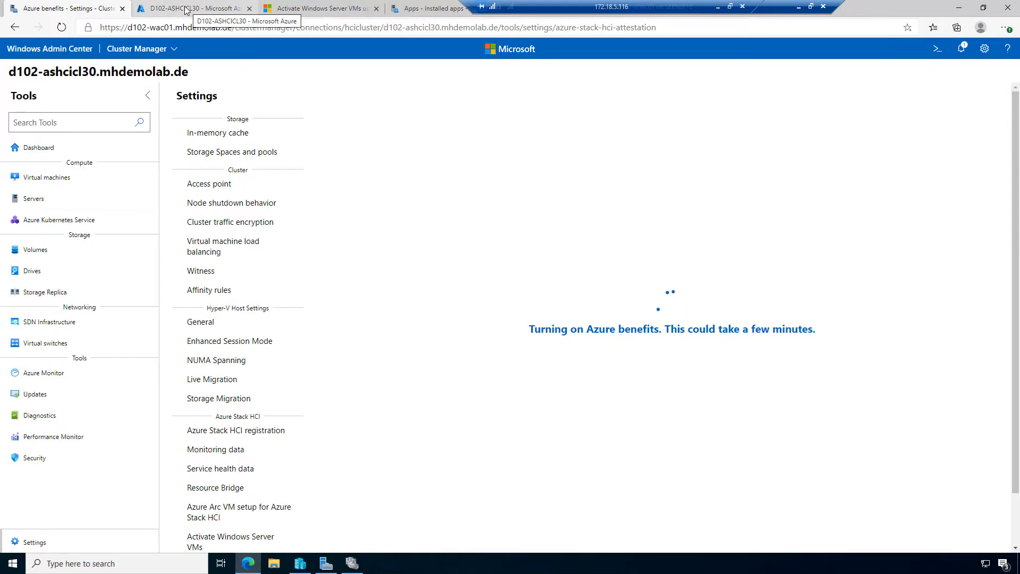
Check the Azure benefits activation progress in Windows Admin Center and the host attestation status in the Azure portal
click(186, 9)
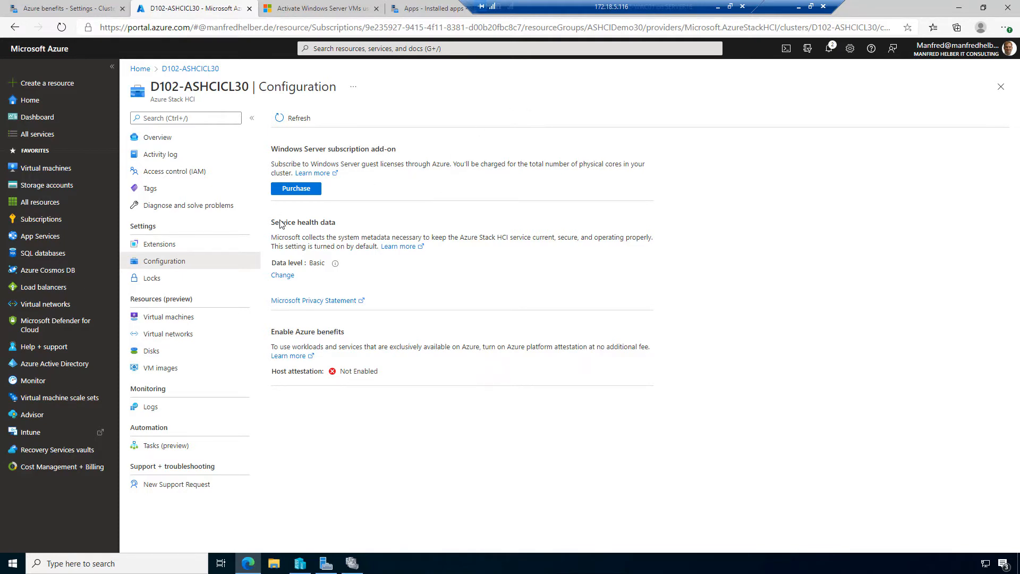
click(72, 9)
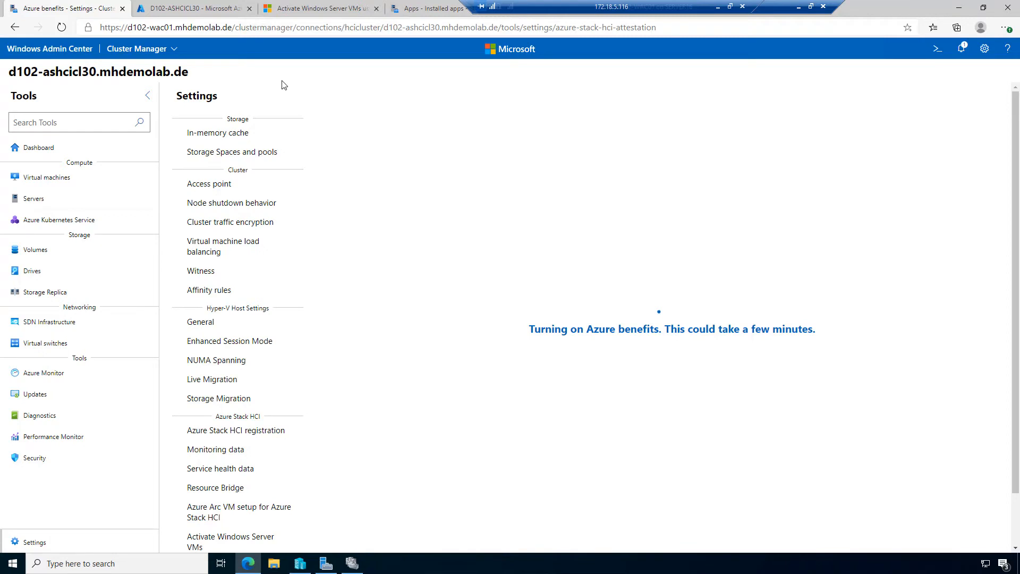
click(186, 14)
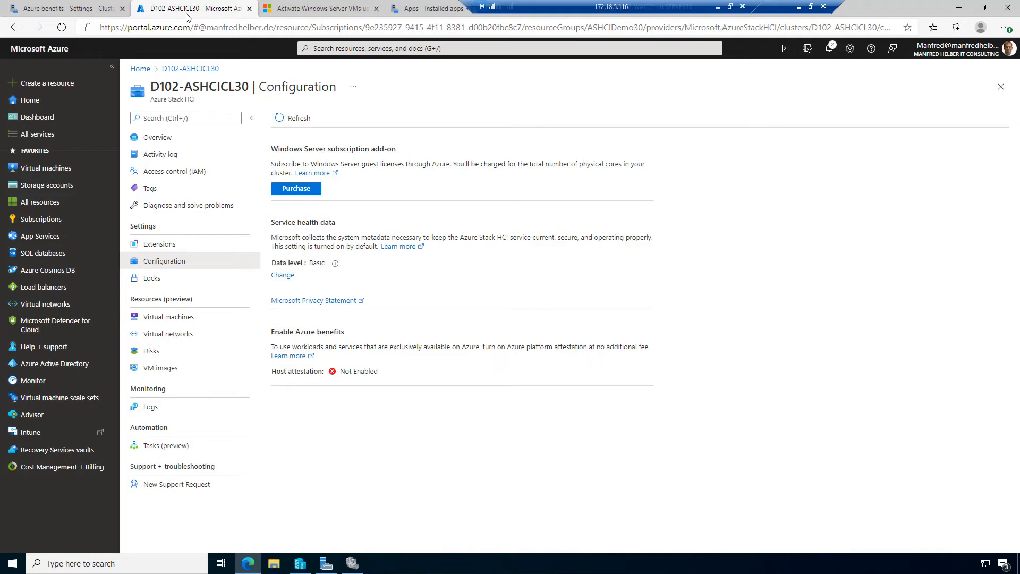
click(80, 13)
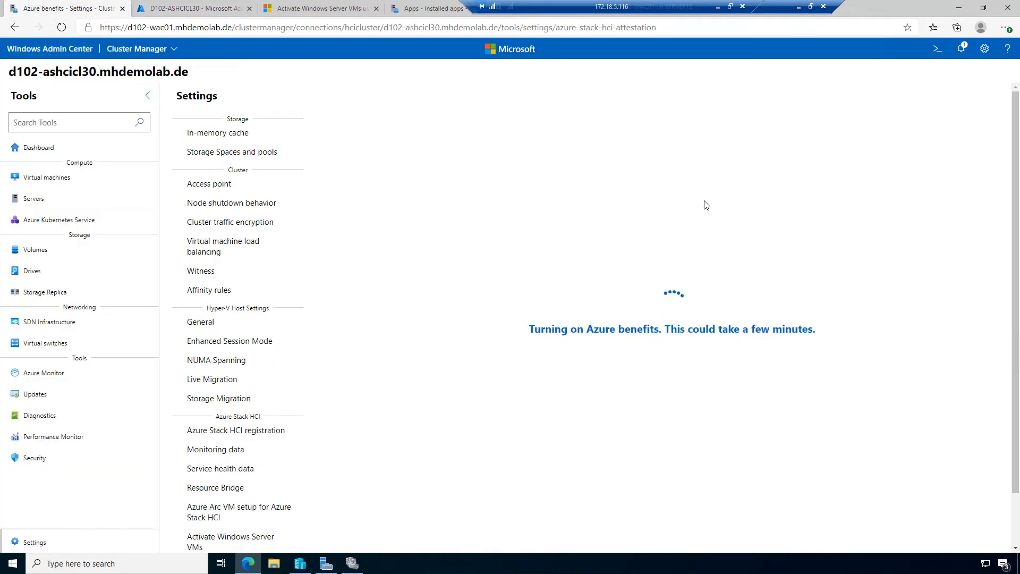
scroll(565, 358, down, 2)
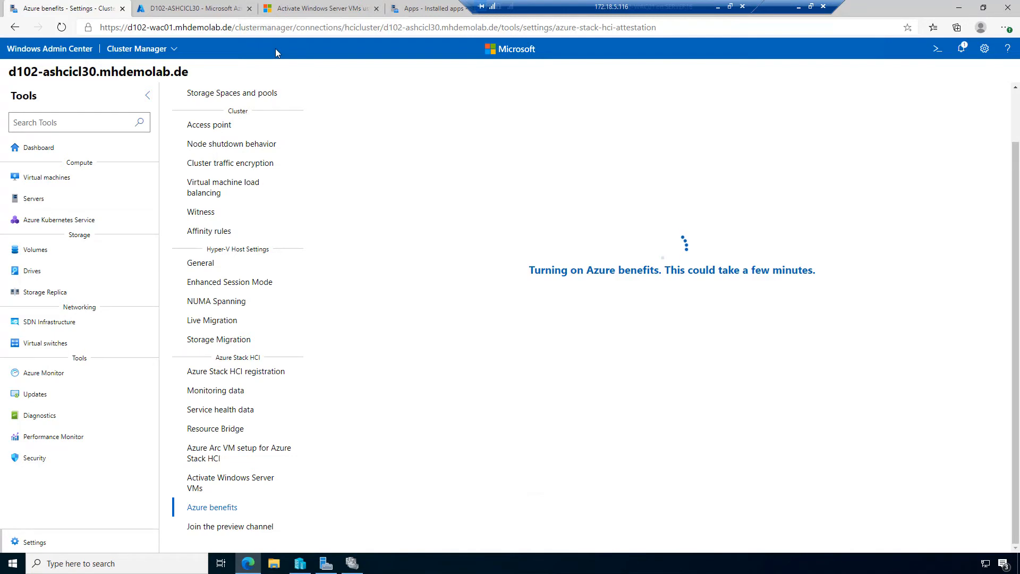
click(190, 10)
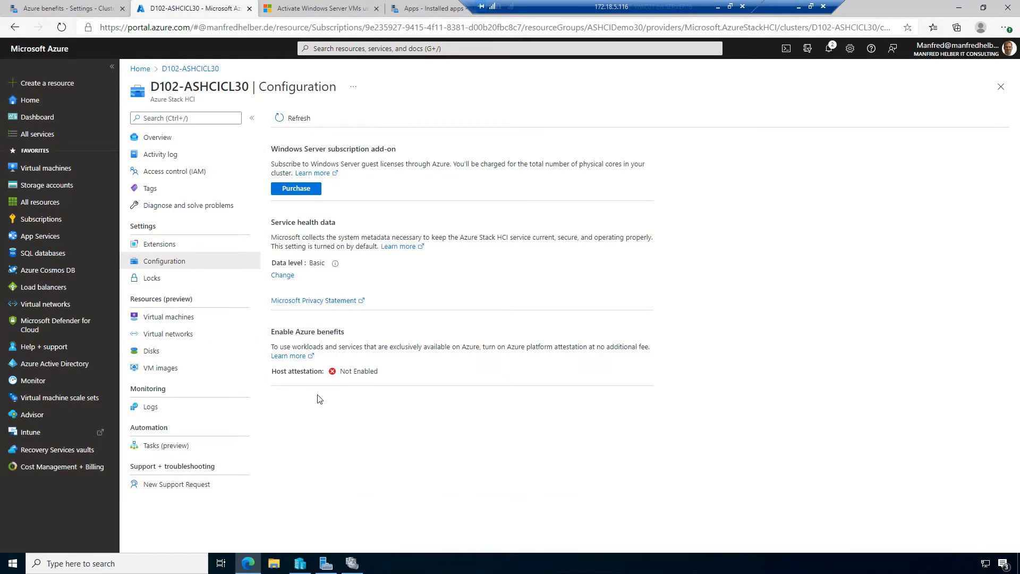
In Windows Admin Center, check the Azure benefits notification and the Azure benefits status of the individual cluster servers
click(81, 11)
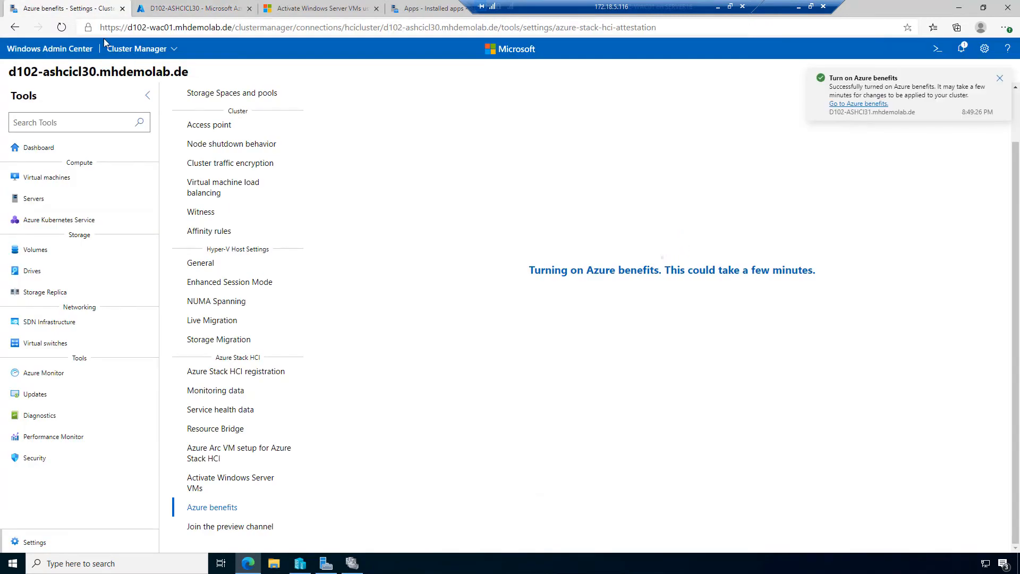
click(962, 50)
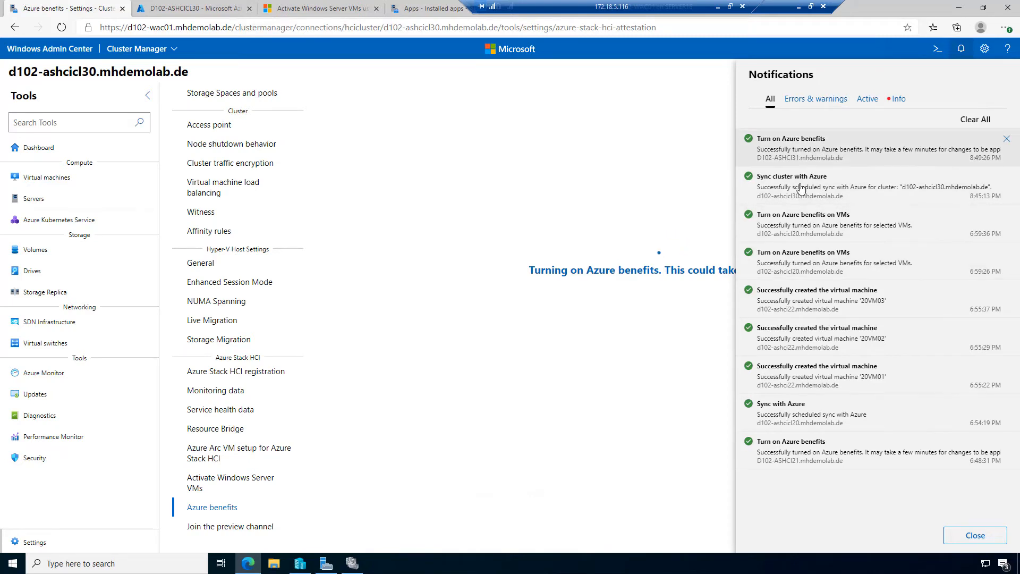
click(509, 444)
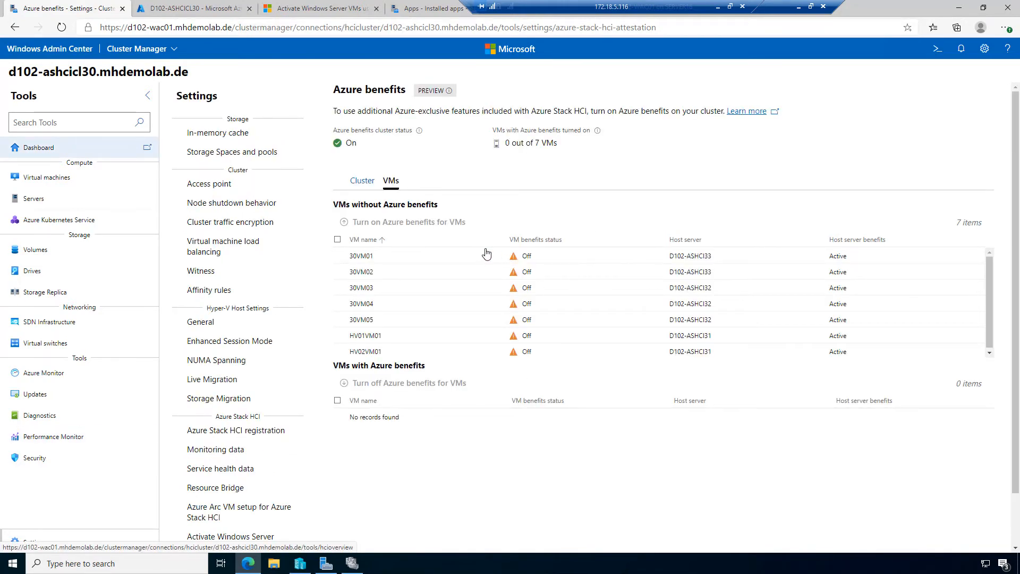
click(362, 181)
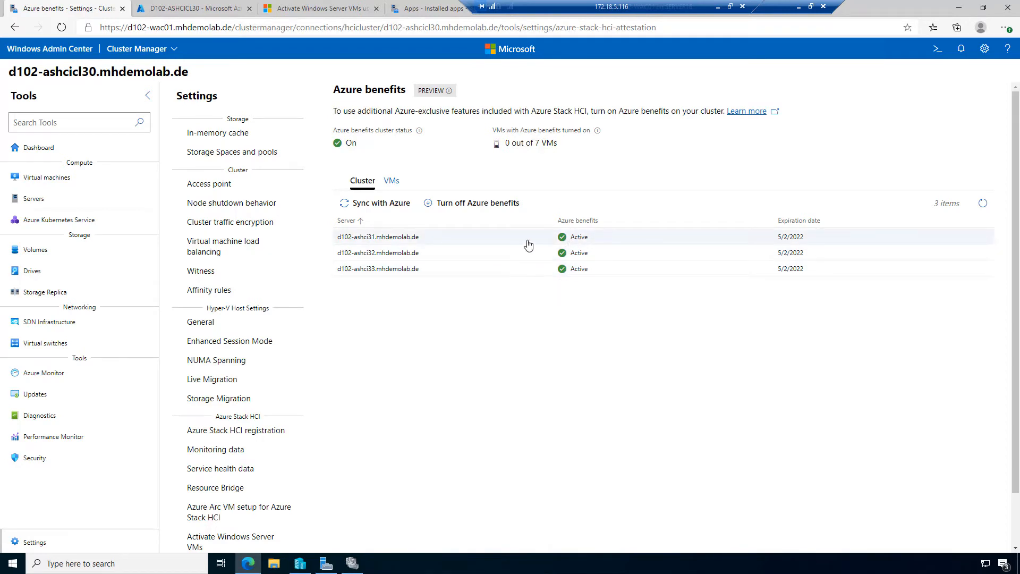
Turn on Azure benefits for the virtual machine HV01VM01 and review the lists of VMs with and without benefits
click(391, 180)
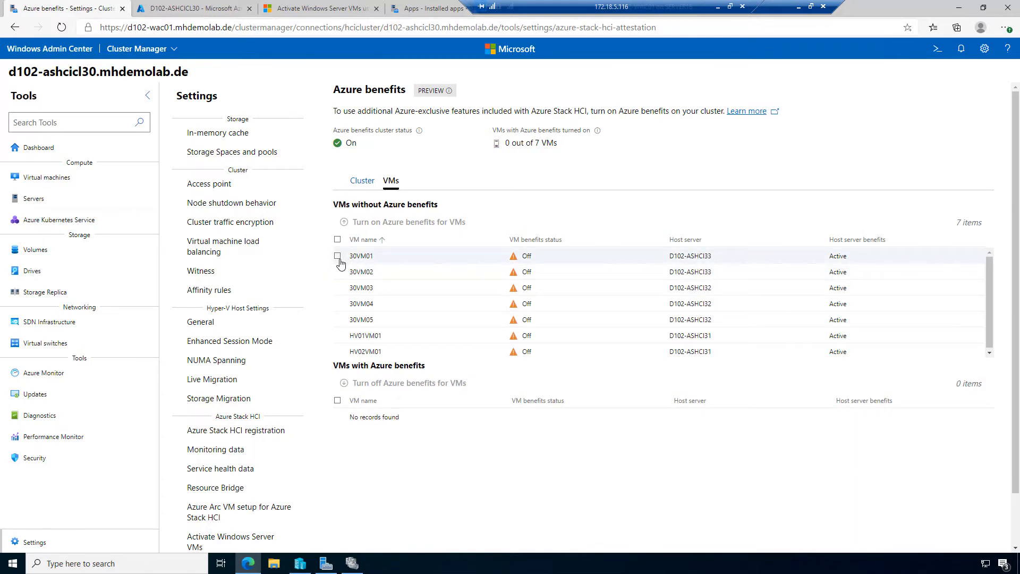
click(338, 337)
click(366, 221)
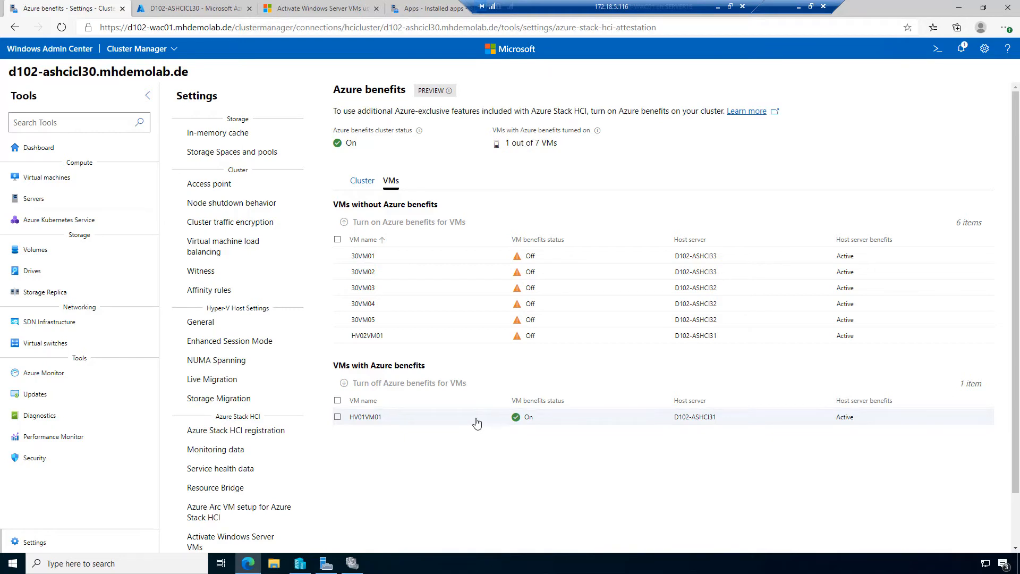
scroll(372, 414, down, 1)
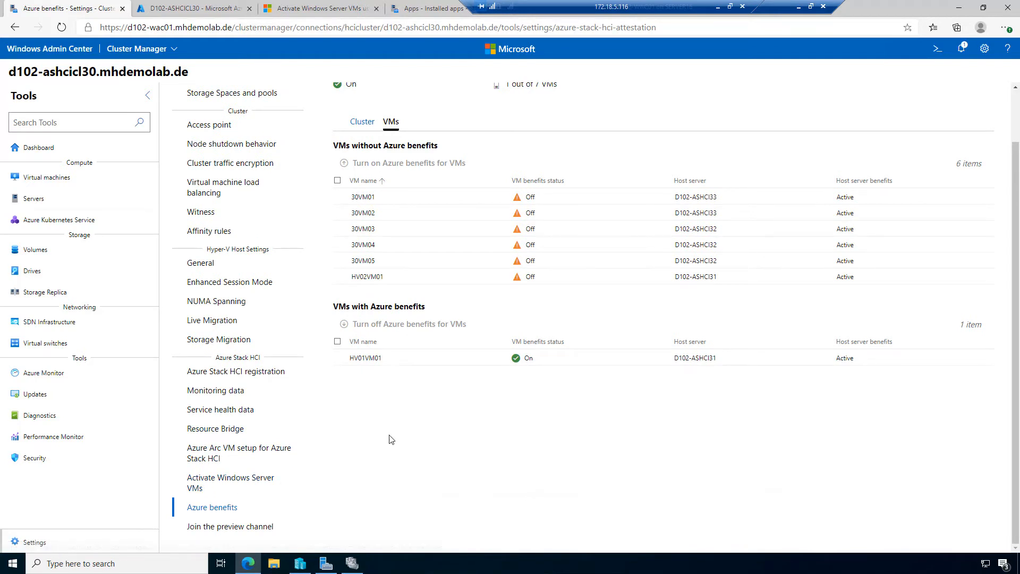
scroll(383, 436, up, 1)
In the Azure portal, check the cluster's host attestation status and view its resource locks
click(215, 9)
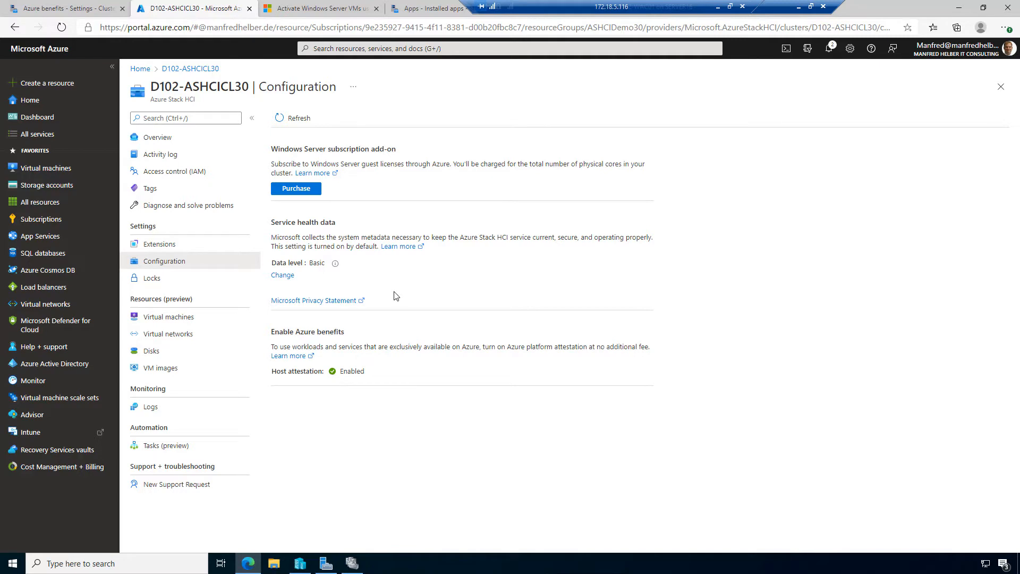
click(165, 286)
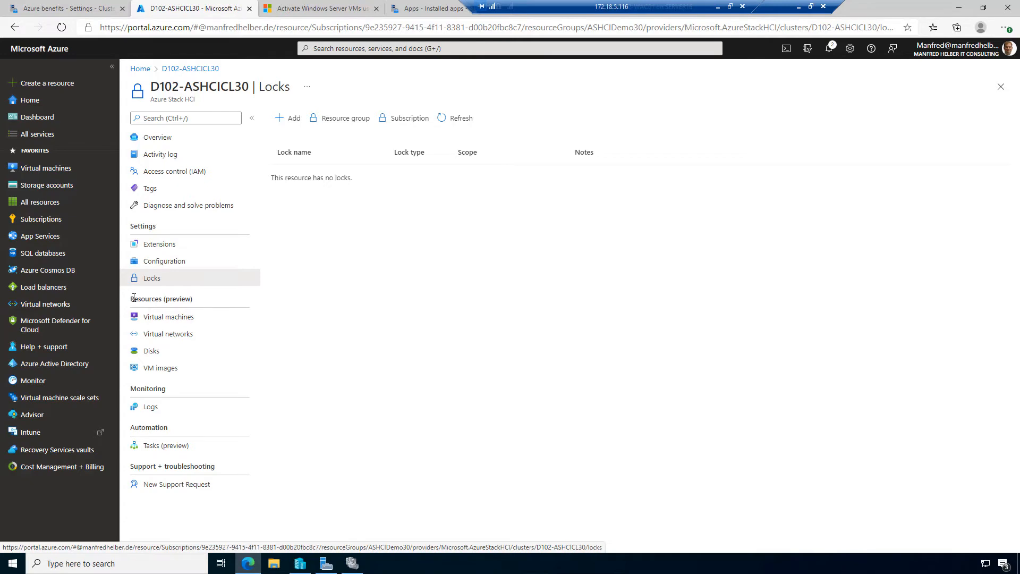
Review the cluster's Virtual machines, Virtual networks, Disks and VM images preview pages, checking the installed apps on D102-ASHCI31 in between
drag(130, 299, 210, 302)
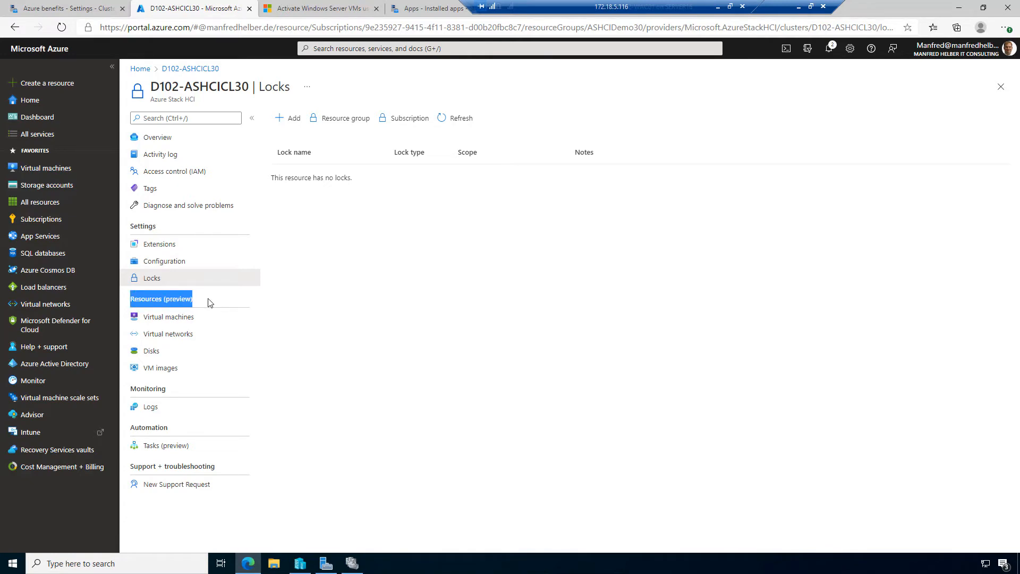
click(187, 324)
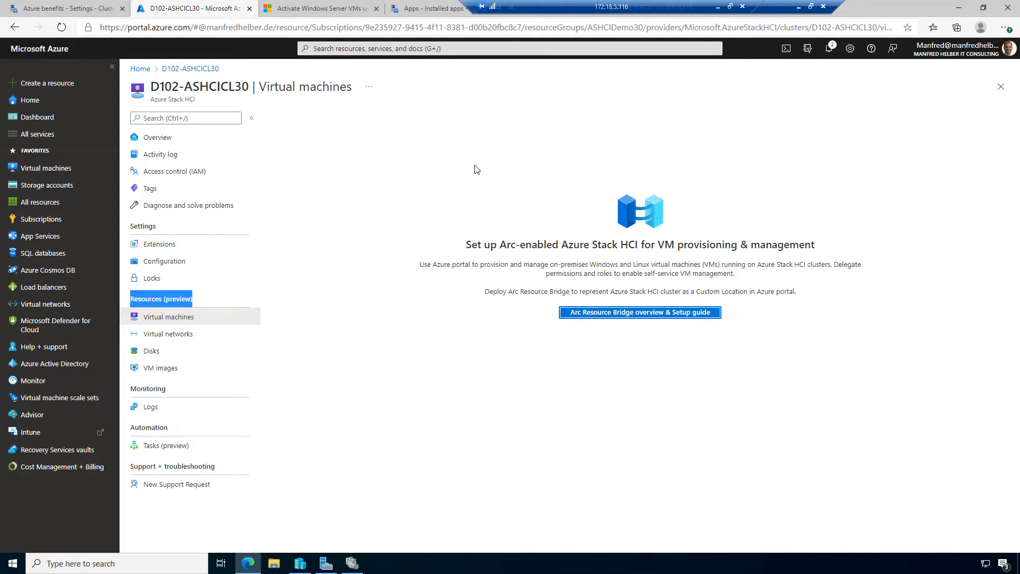
click(442, 11)
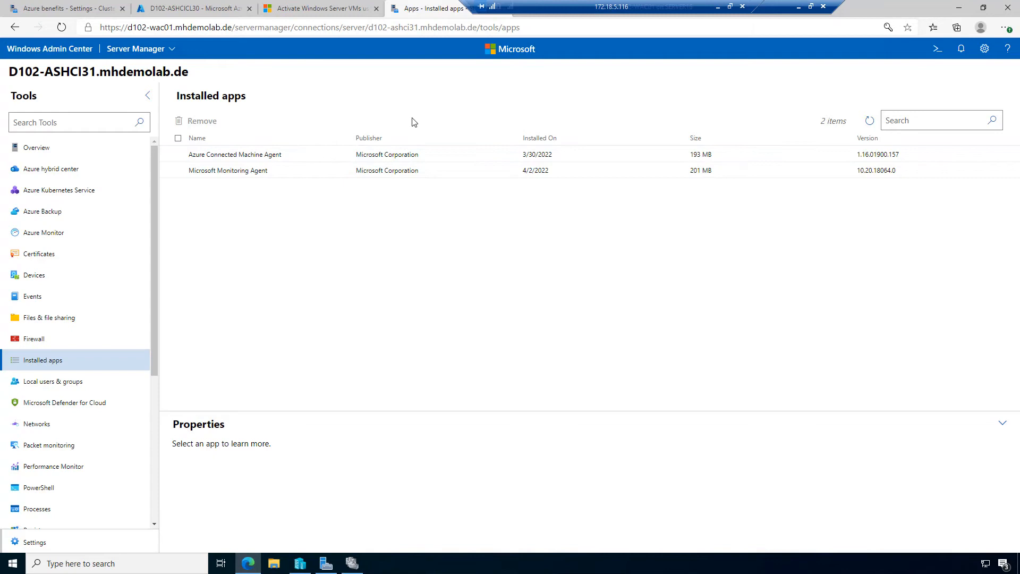
click(183, 7)
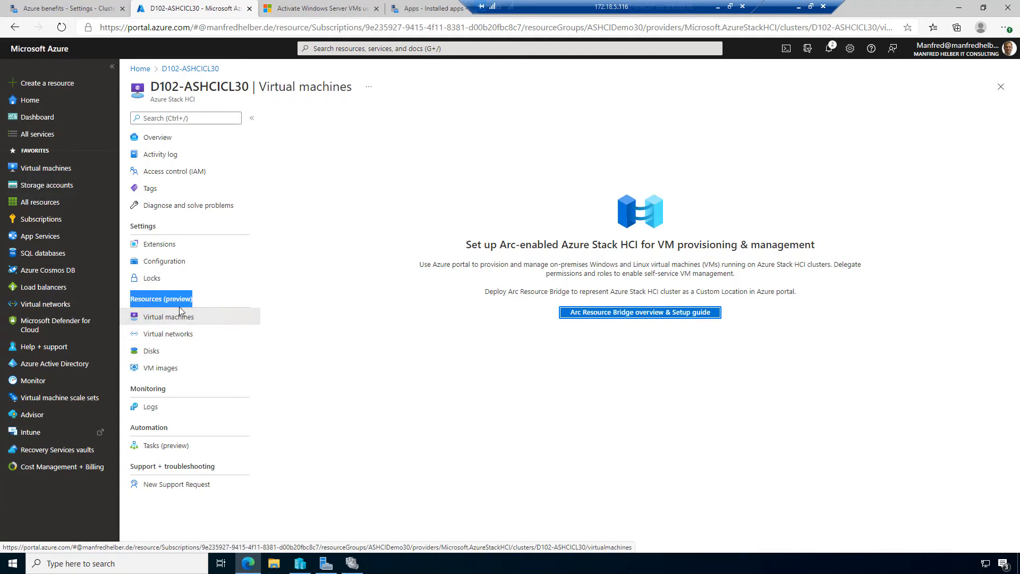
click(164, 343)
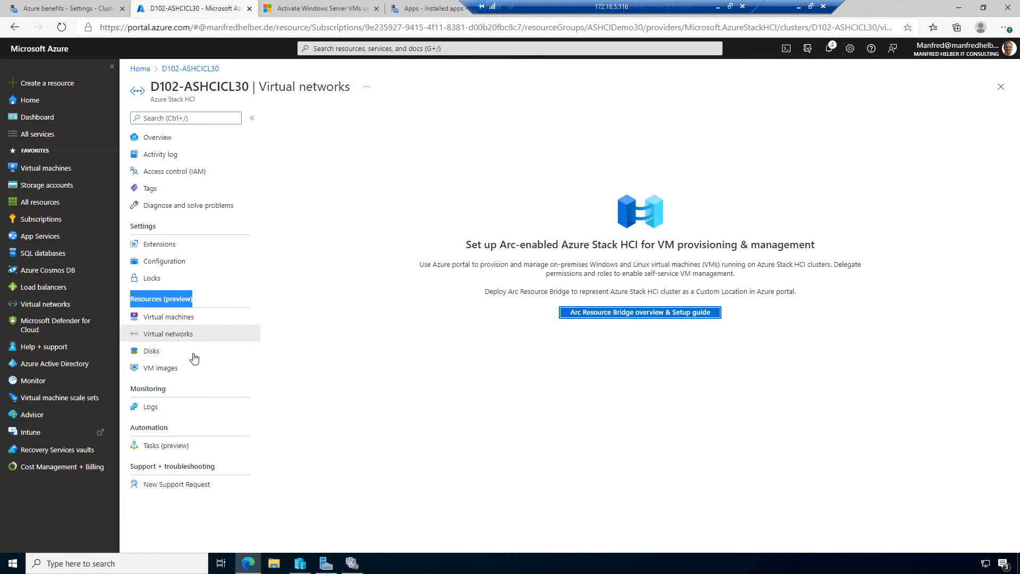
click(149, 353)
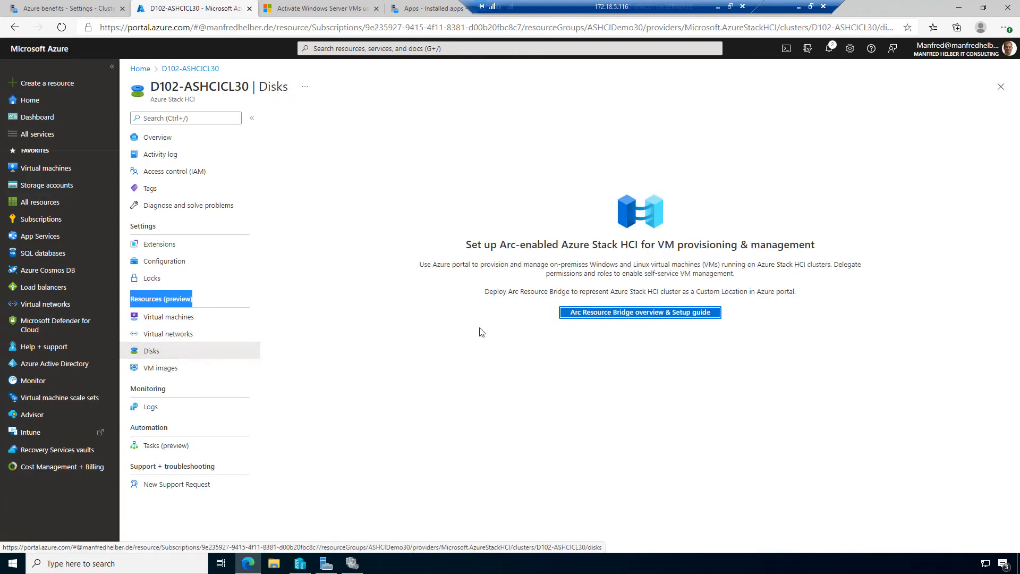
click(164, 368)
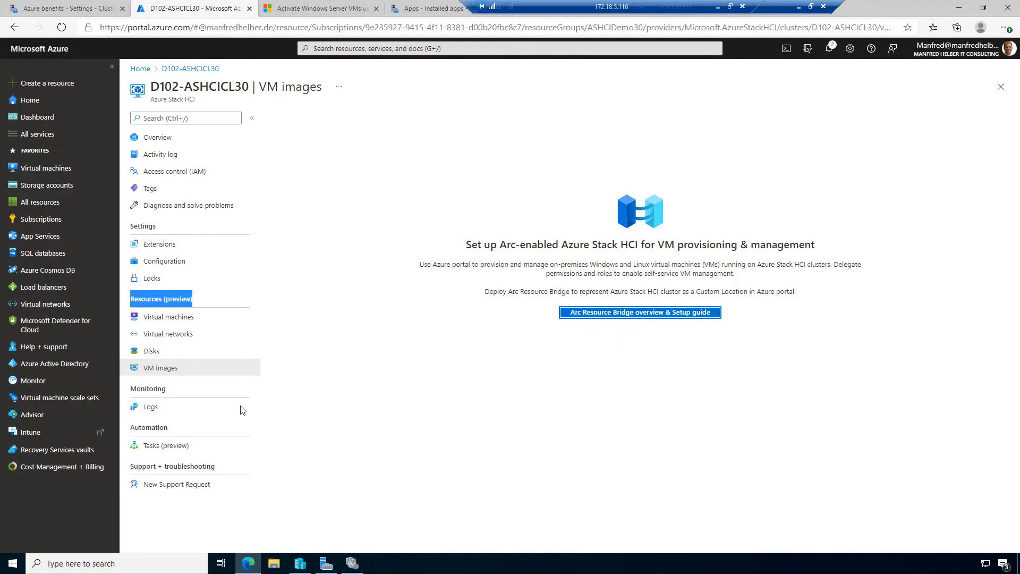
Open the cluster's Logs page, dismiss the Log Analytics welcome and look over the example queries
click(172, 409)
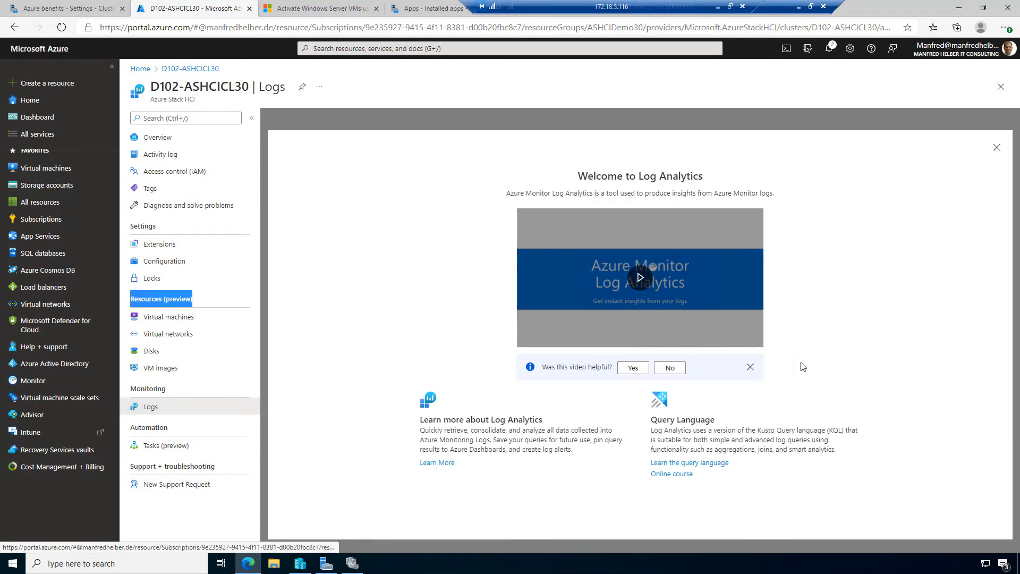
click(997, 150)
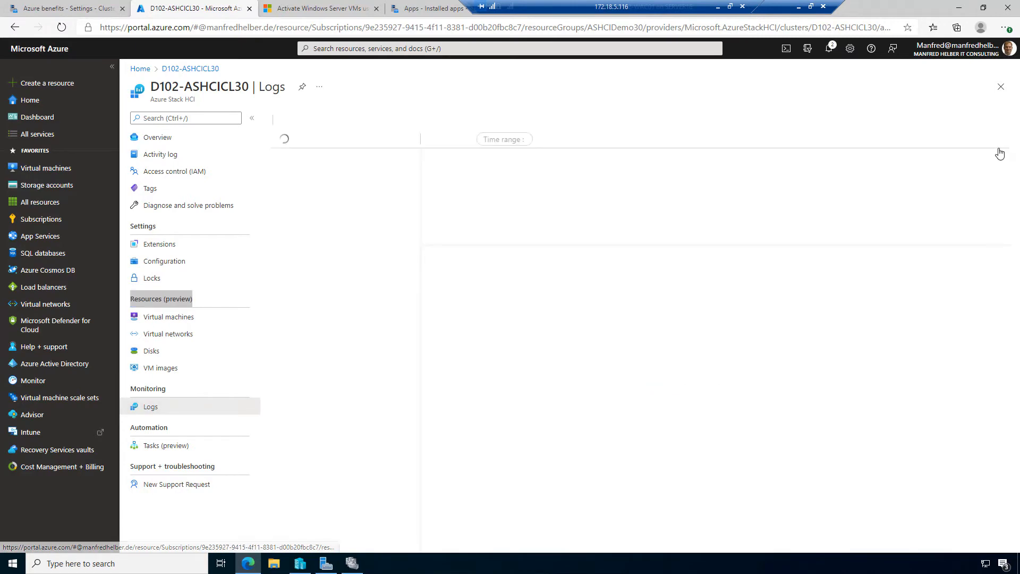
mouse_move(474, 340)
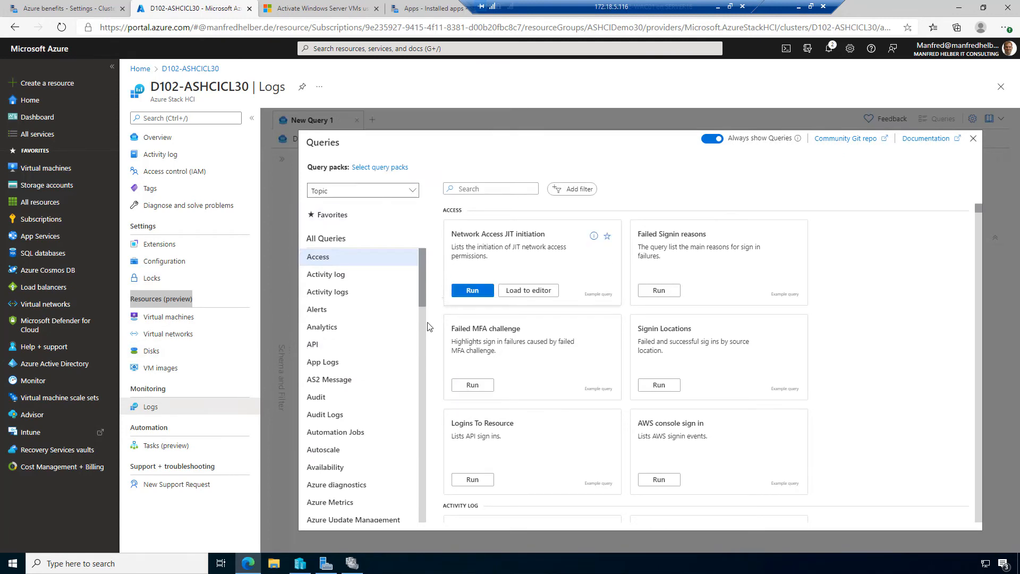
View the cluster's automation tasks page and open a new support request for the cluster
click(166, 446)
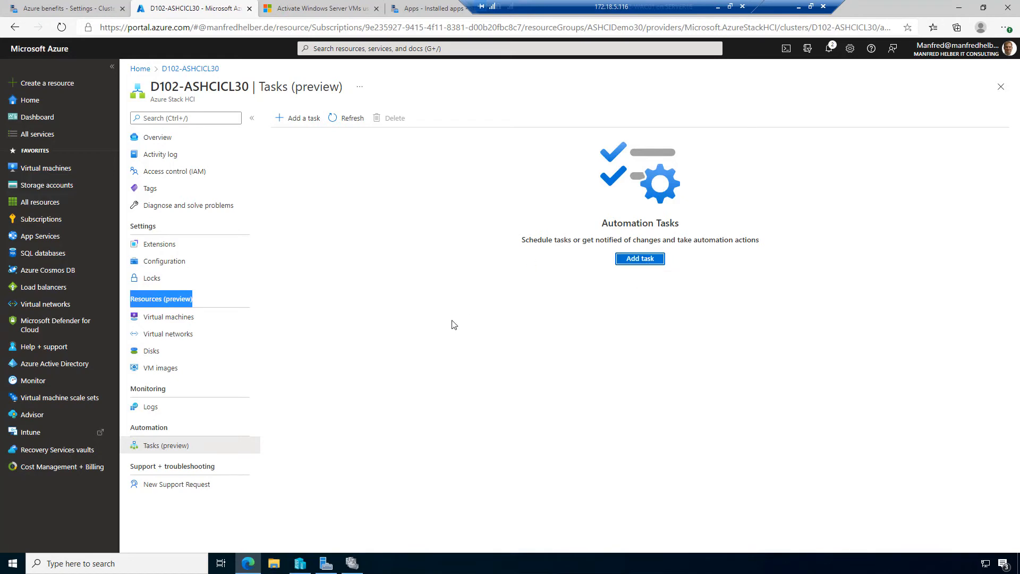
click(156, 489)
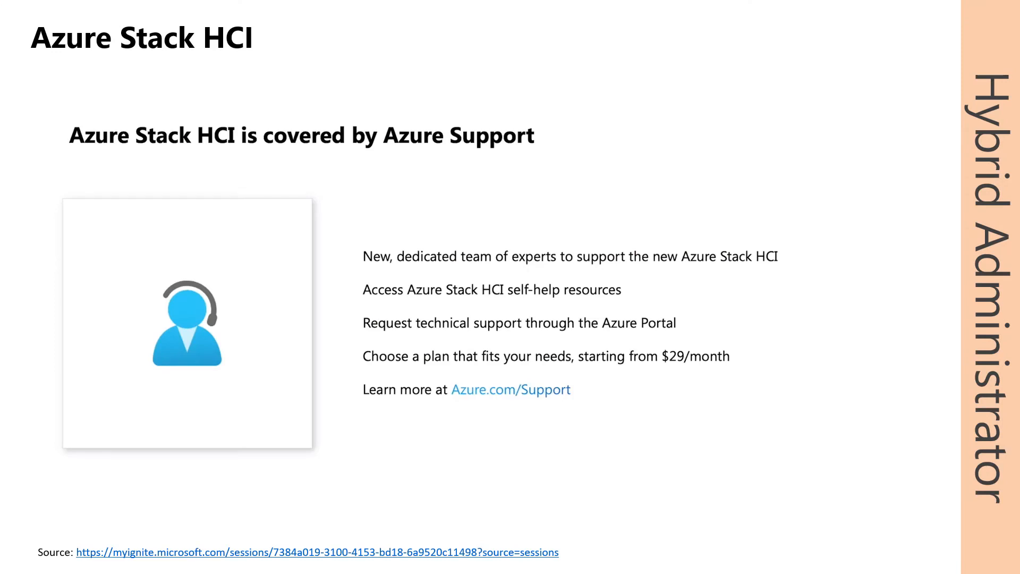
drag(368, 155, 553, 152)
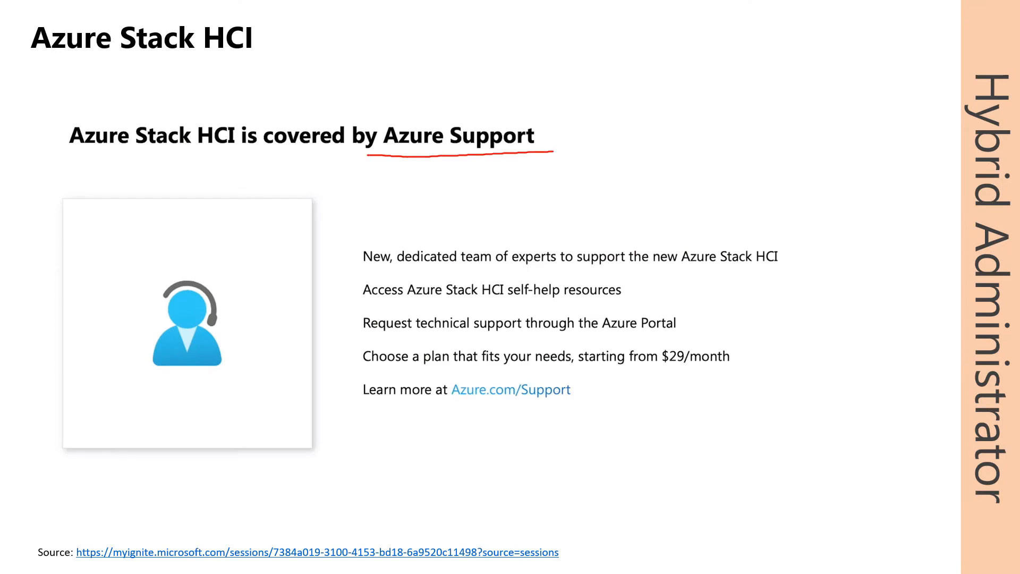
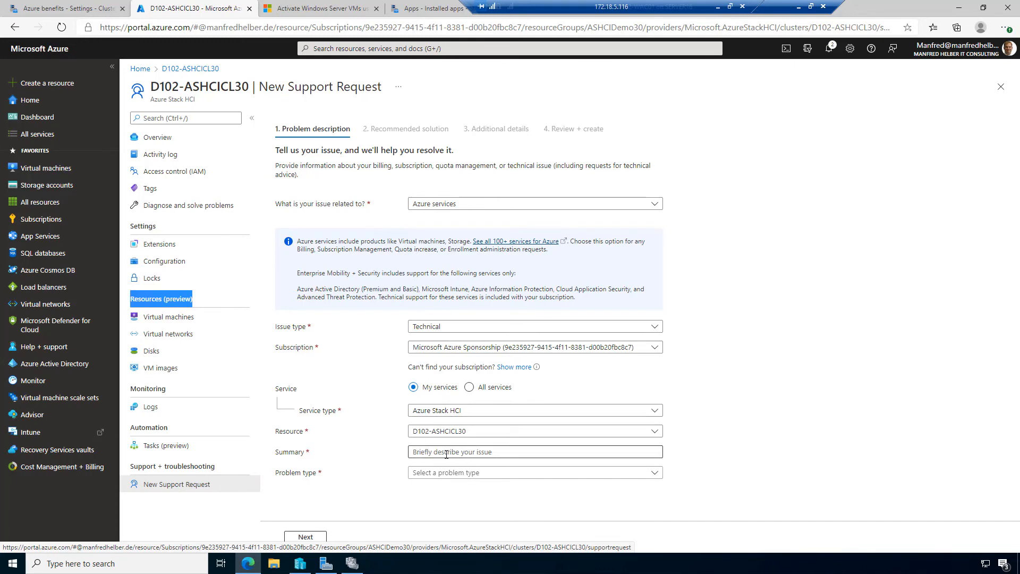
Set the support request's problem type to Alerts, Health Monitoring and Hardware and its subtype to Node is offline
click(311, 538)
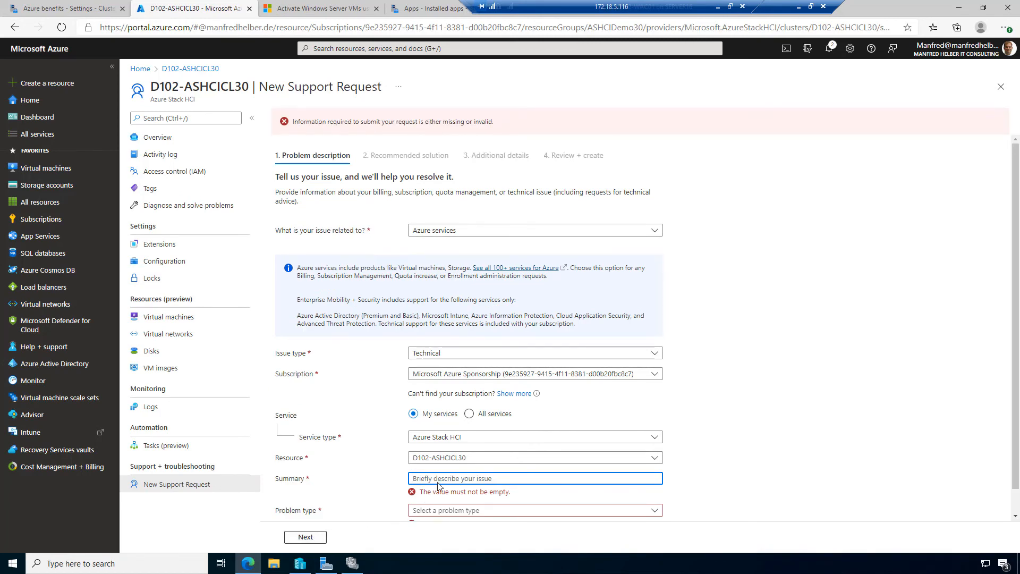
scroll(441, 478, down, 1)
click(458, 453)
click(451, 485)
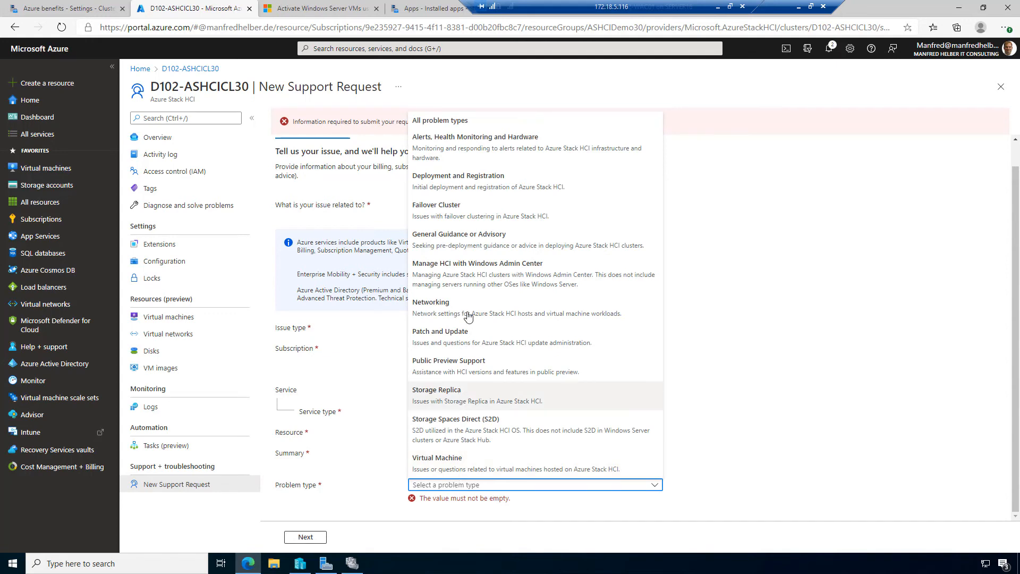
click(479, 150)
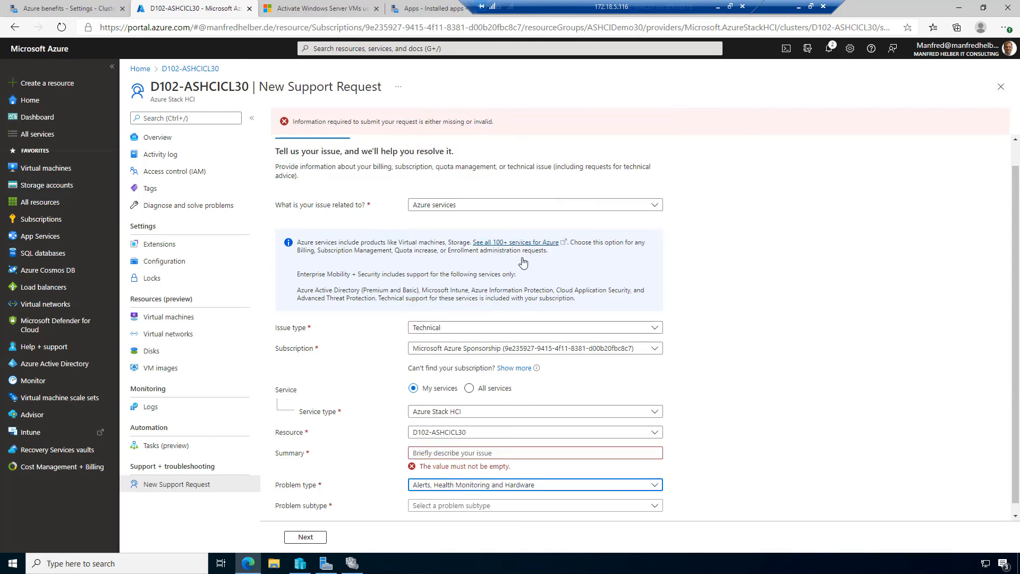
click(470, 498)
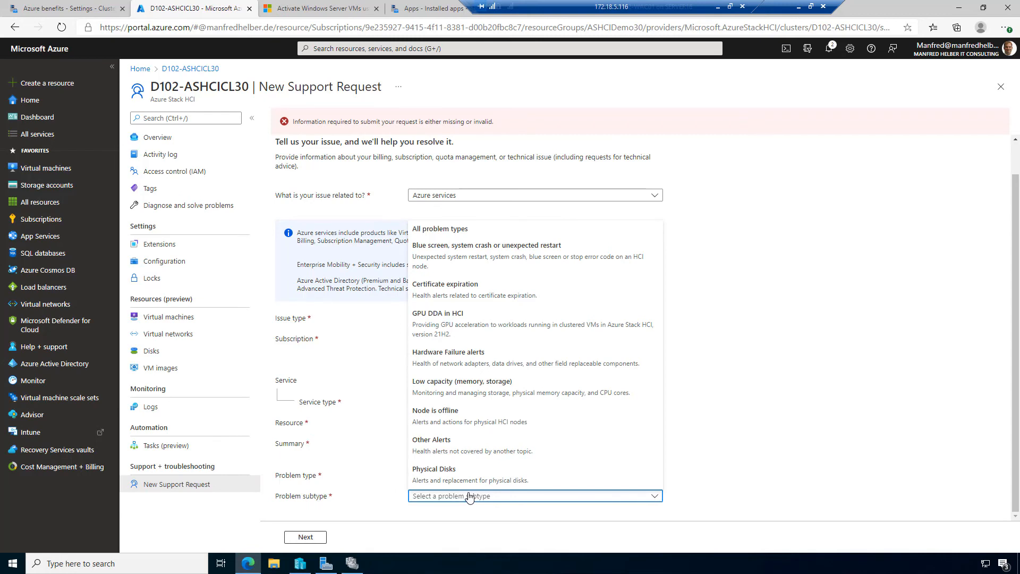
click(449, 422)
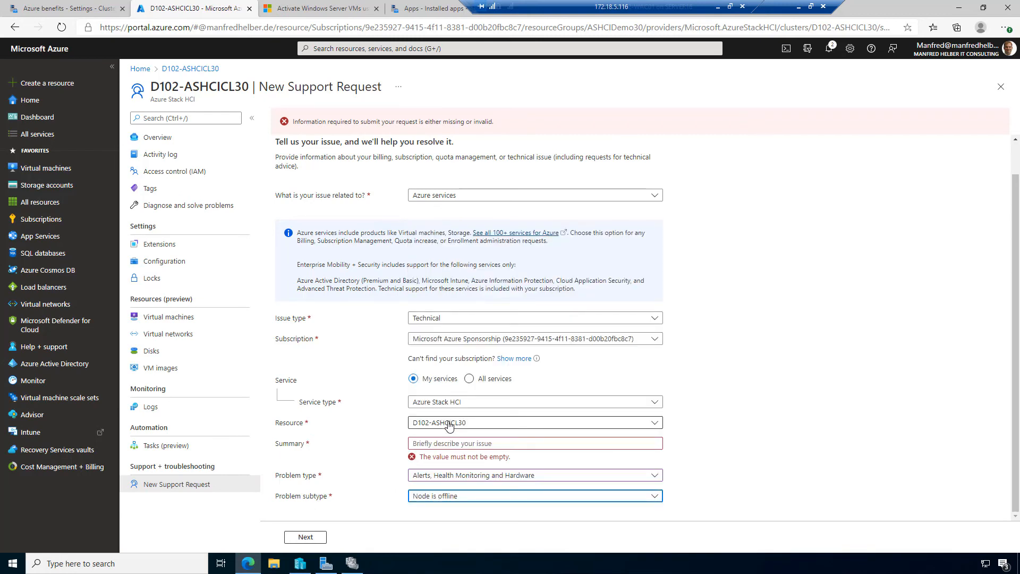
Enter the summary "Node is unexpected offline" and continue to the recommended solution
click(456, 444)
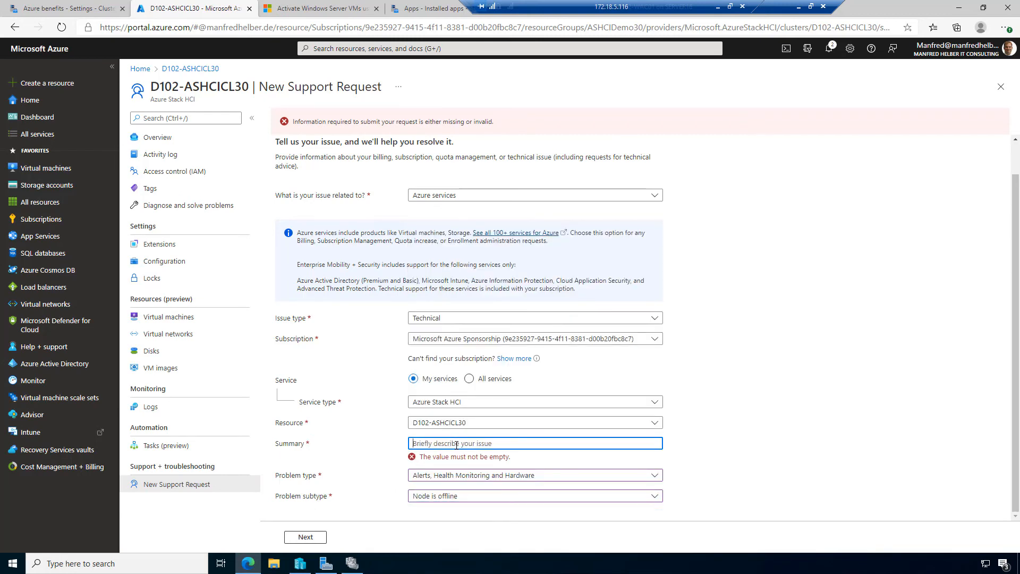
text(Node is unexpected offline)
click(300, 538)
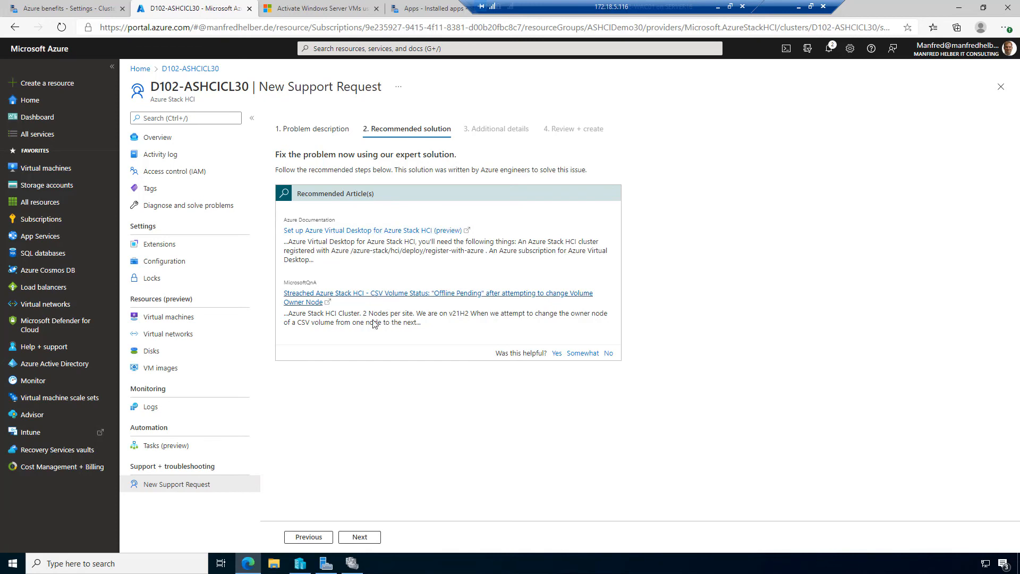
Continue to the additional details and set the hardware partner to primeLine Solutions and the HCI OS version to 21H2 or 20346.x
click(359, 537)
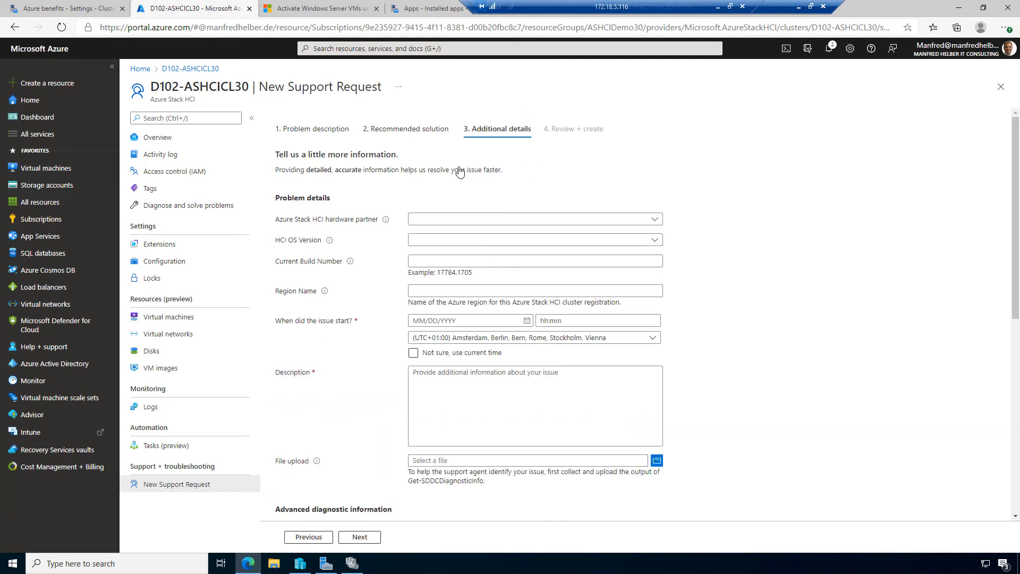
click(418, 220)
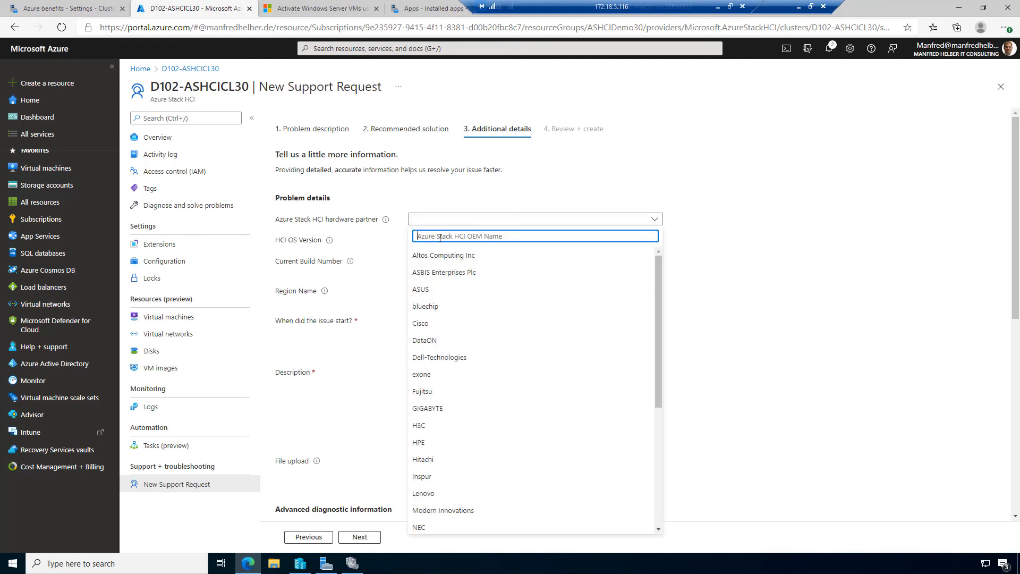
scroll(469, 316, down, 4)
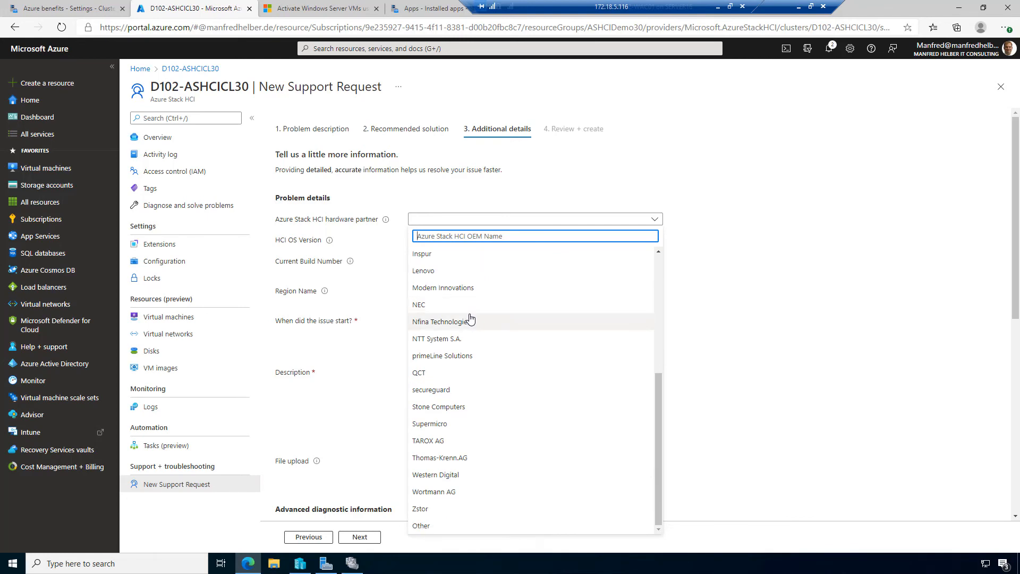
scroll(473, 330, down, 1)
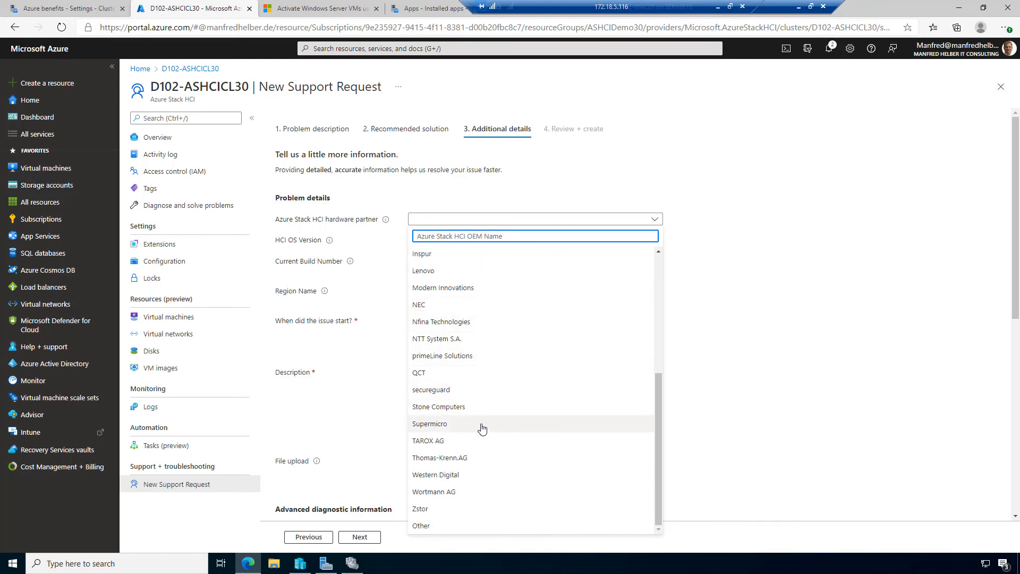
click(457, 356)
click(440, 242)
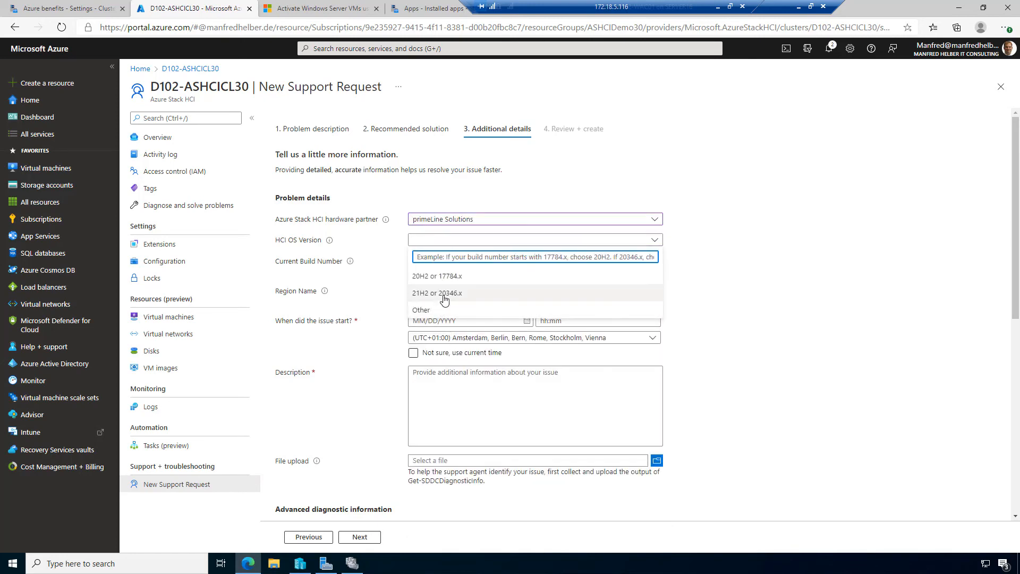
click(444, 293)
Enter the issue description "After Power interuption" and go back to the recommended solution stage
click(438, 257)
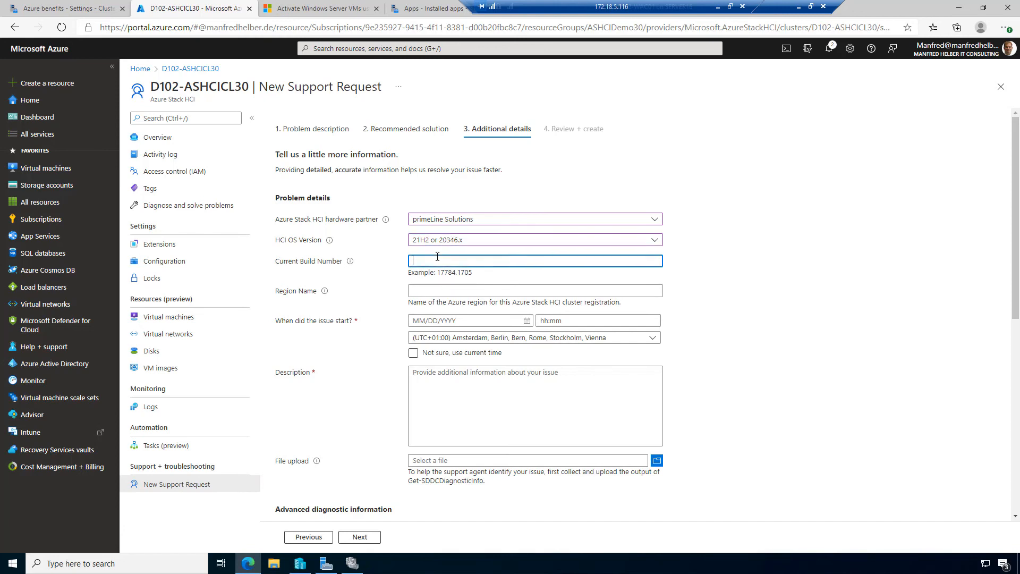
click(434, 289)
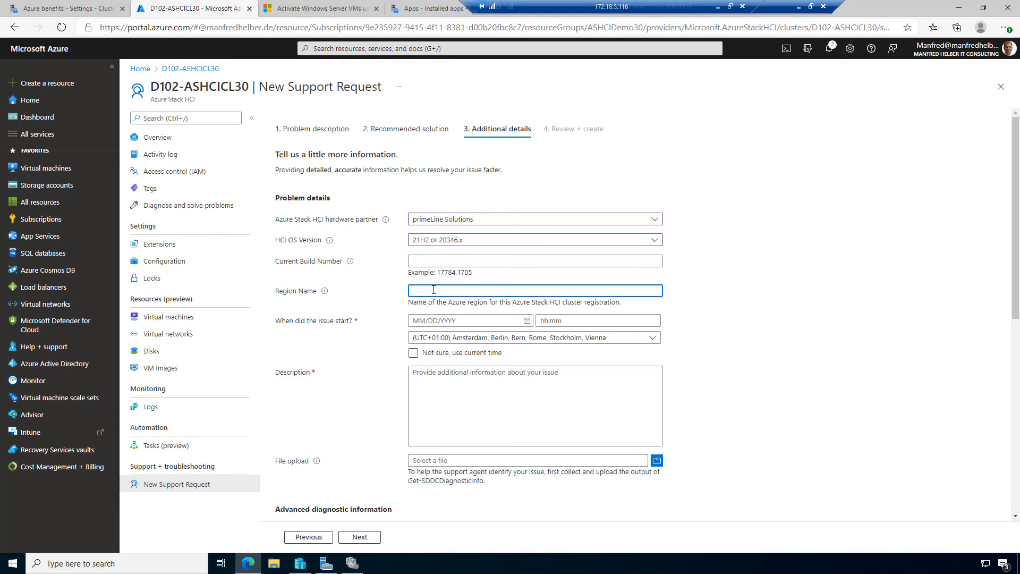
click(458, 376)
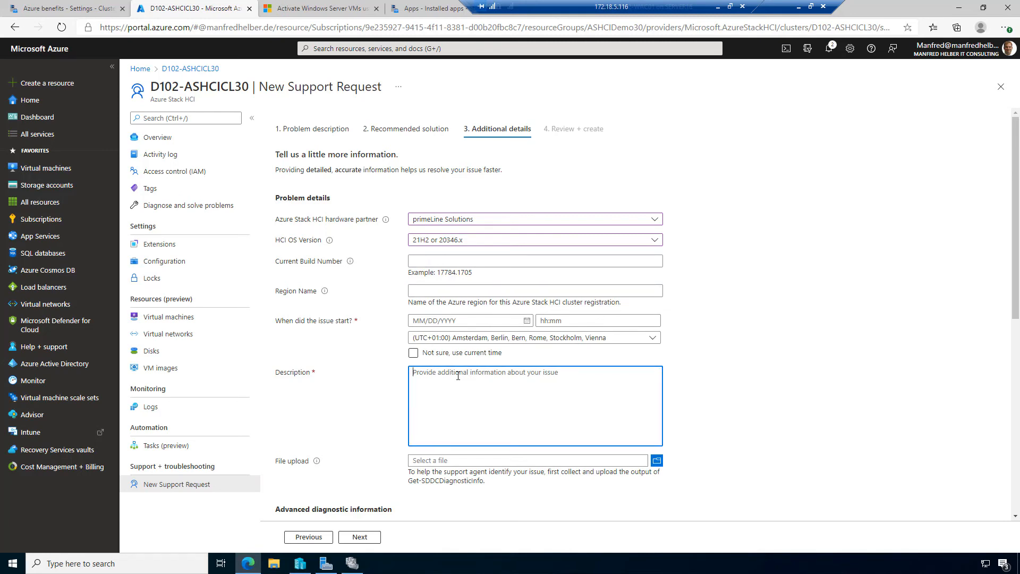
text(After Power interuption)
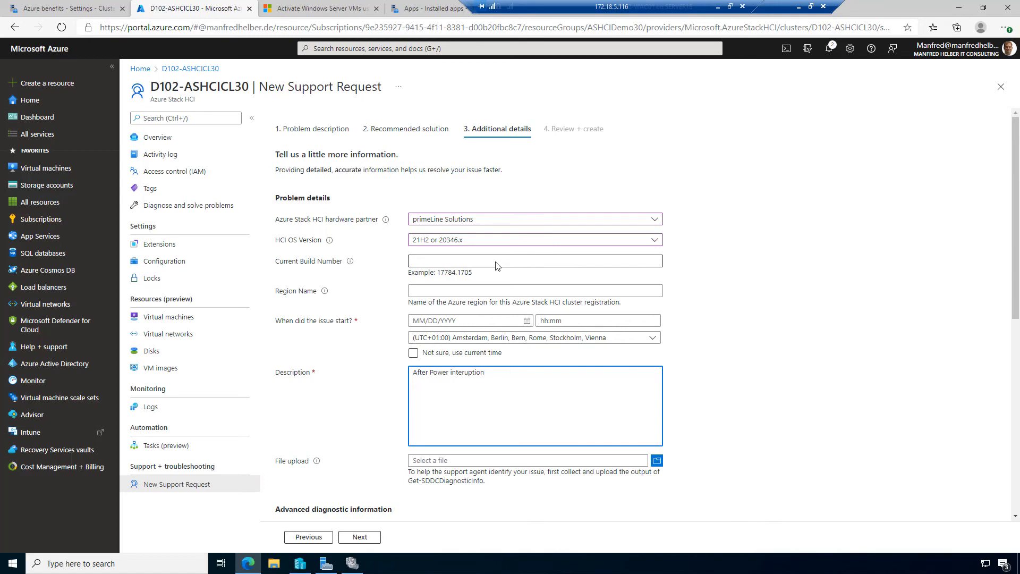
click(307, 537)
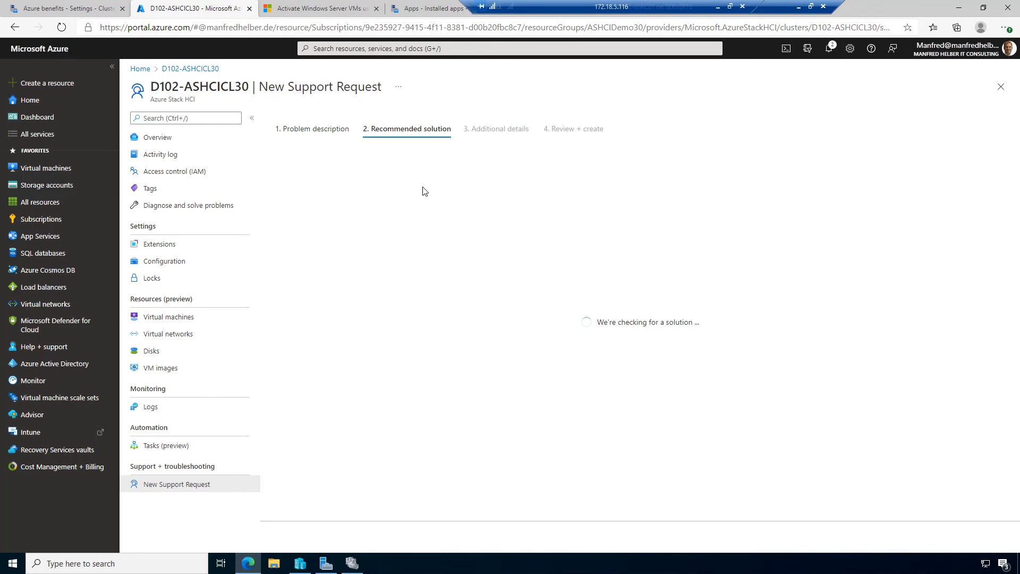
Return to the cluster overview, open node D102-ASHCI31 and view its security page
click(163, 143)
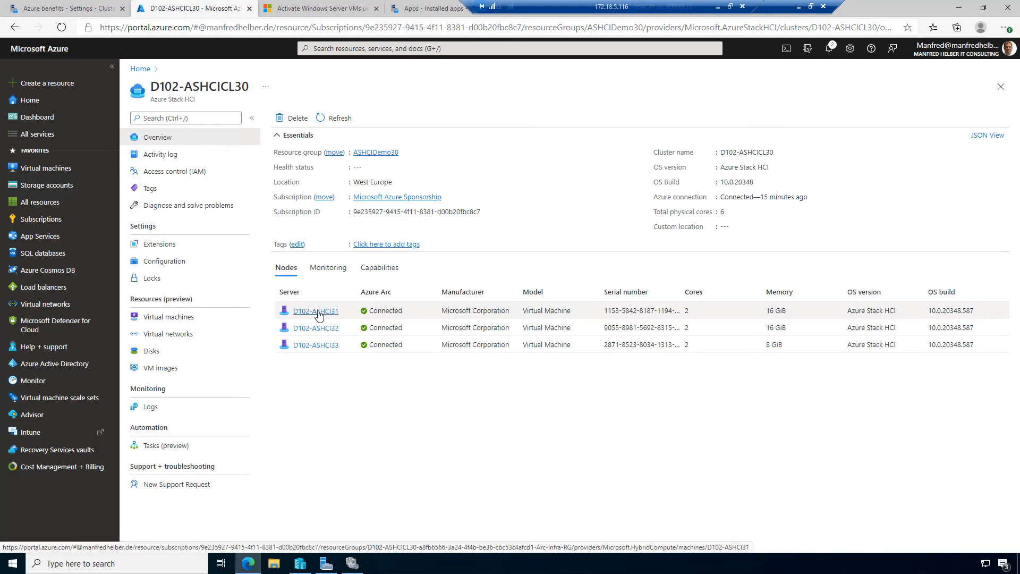
click(336, 314)
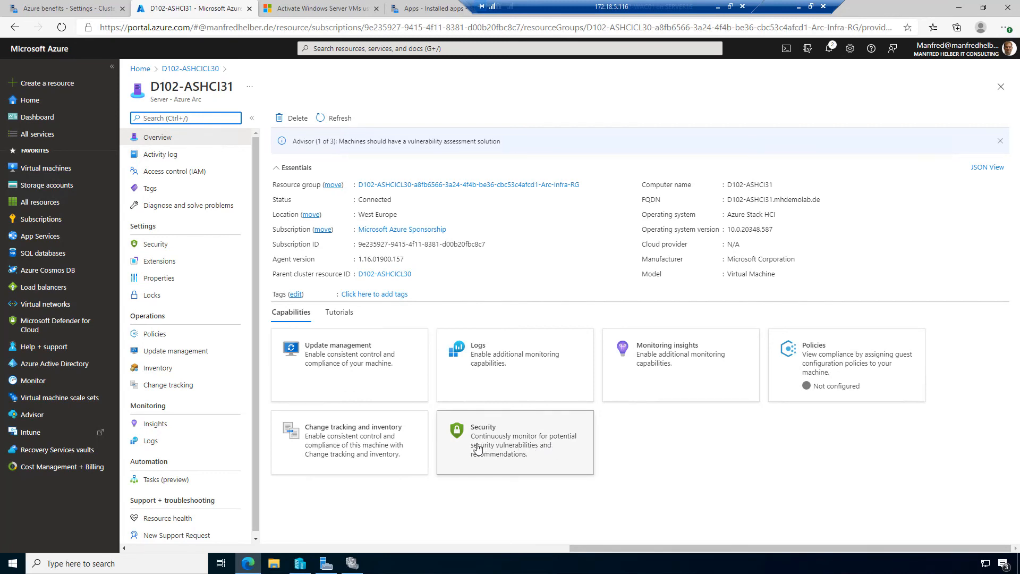
click(558, 450)
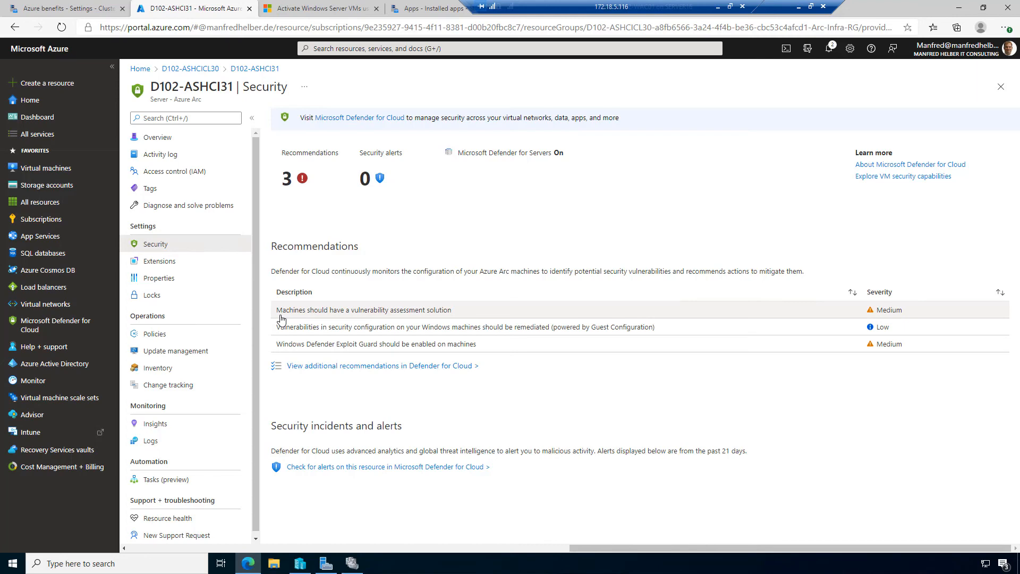
Examine the remediation steps for the missing vulnerability assessment solution, then return to the node's security page and check the Defender for Servers status
click(335, 318)
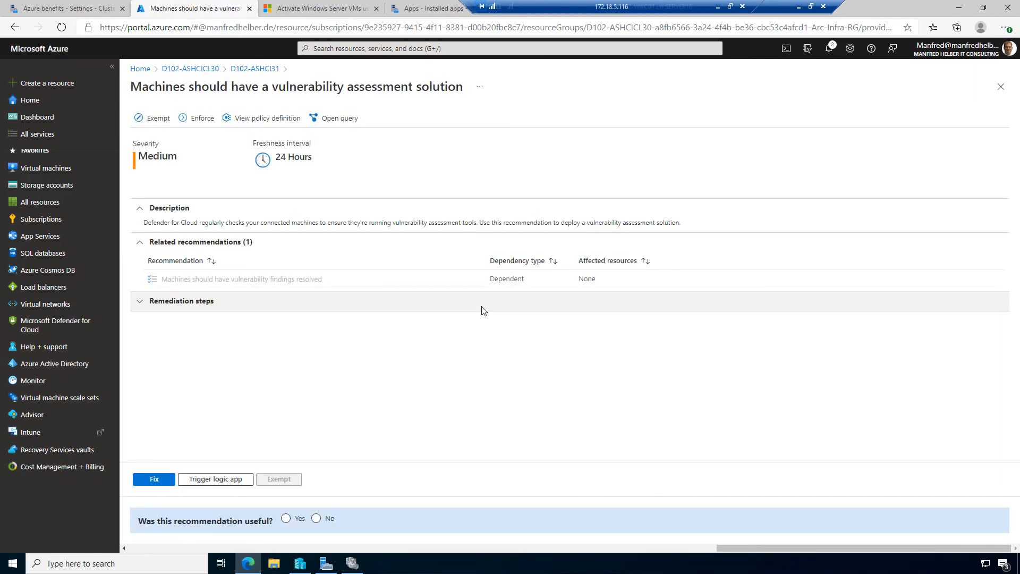
click(141, 304)
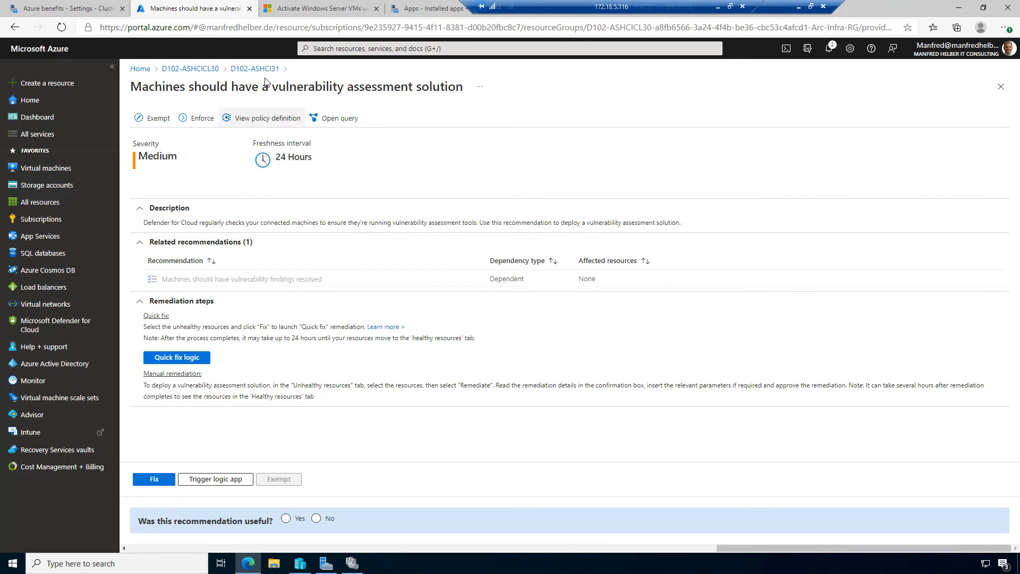
click(15, 29)
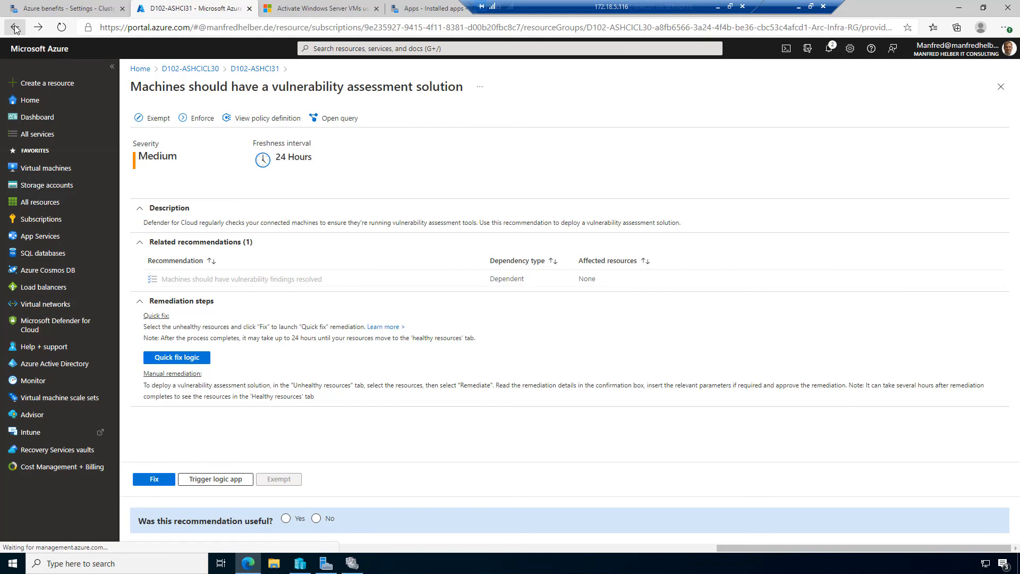
click(526, 443)
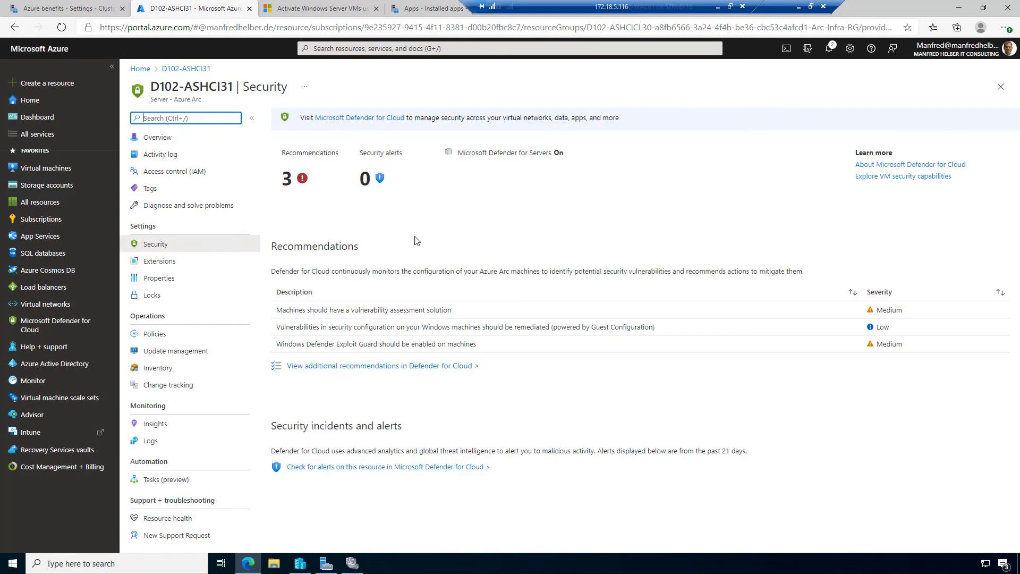
drag(466, 154, 559, 154)
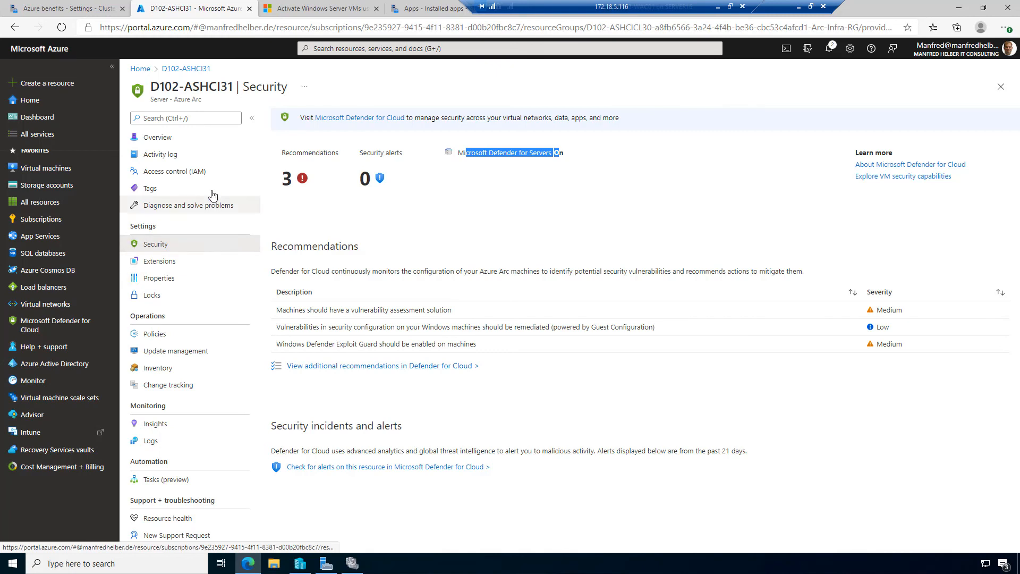
View the node's extensions and the extensions available to install, then return to its security page
click(158, 264)
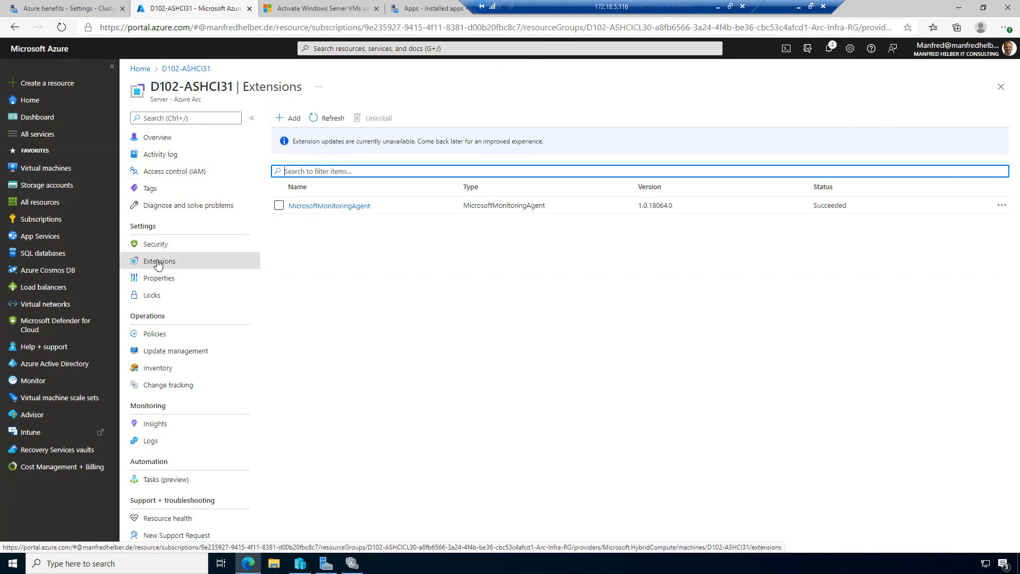
click(292, 119)
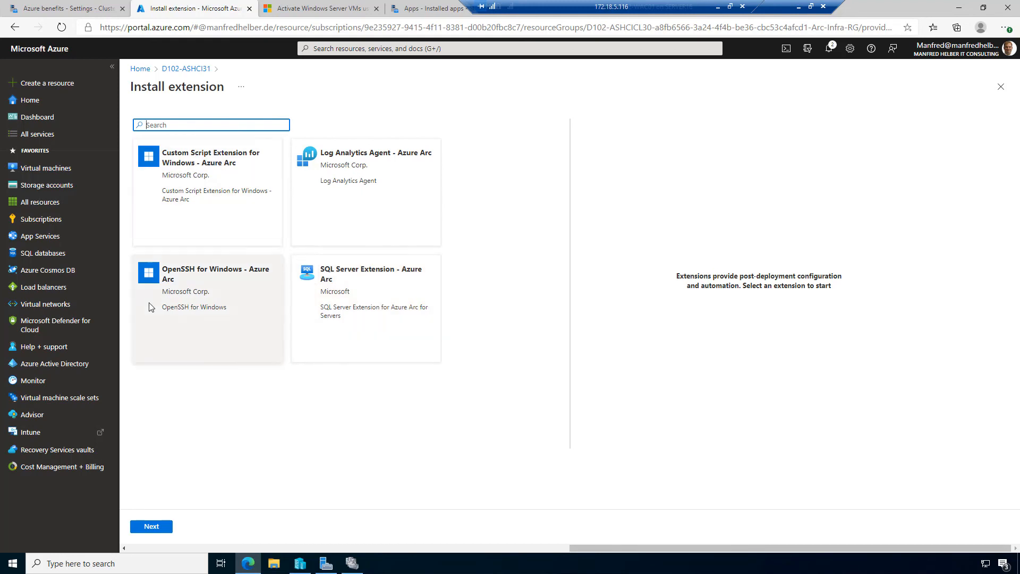
click(15, 27)
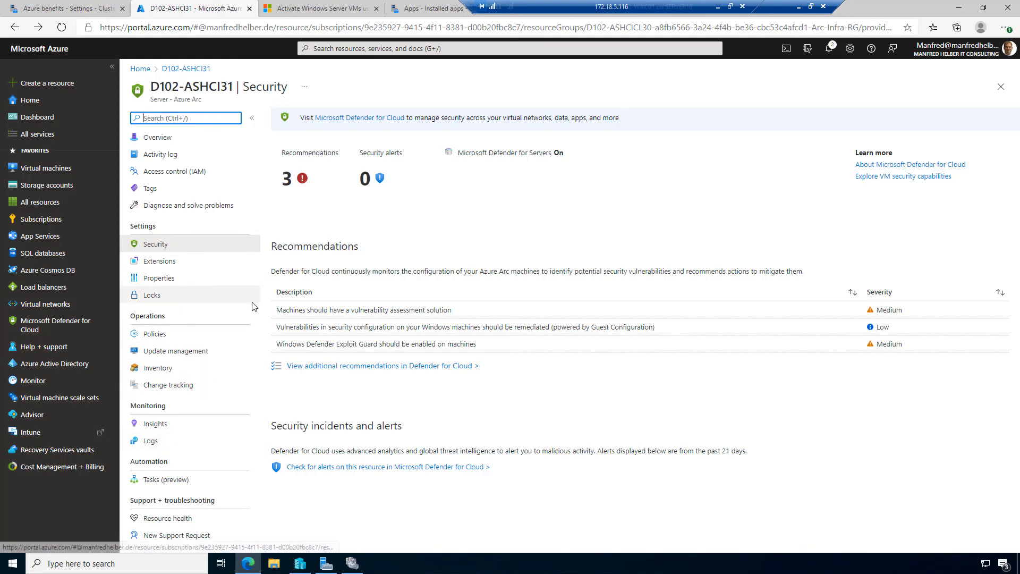
Open Microsoft Defender for Cloud, review its security posture, regulatory compliance and workload protections, and return to the node's security page
click(378, 118)
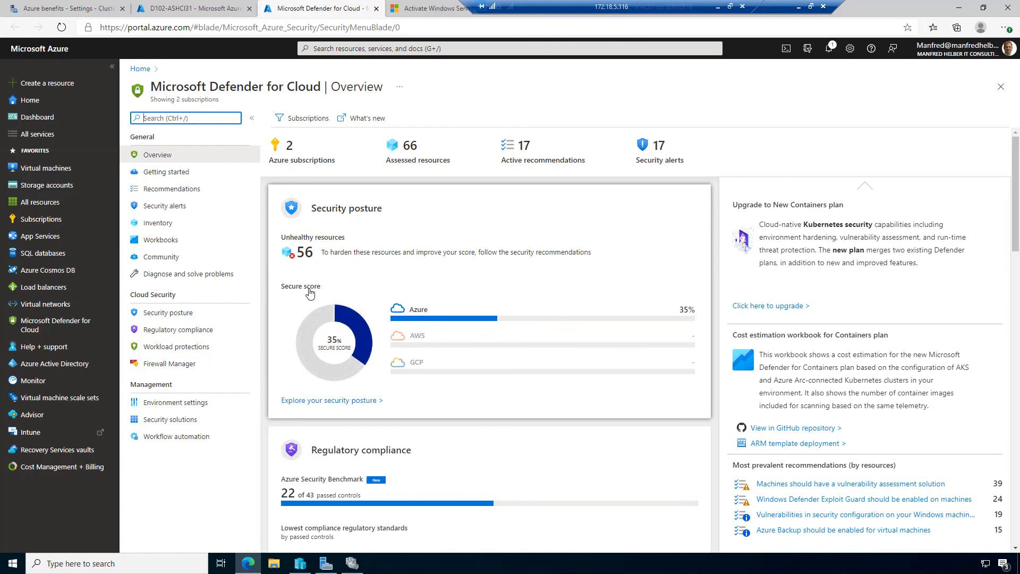
scroll(320, 334, down, 5)
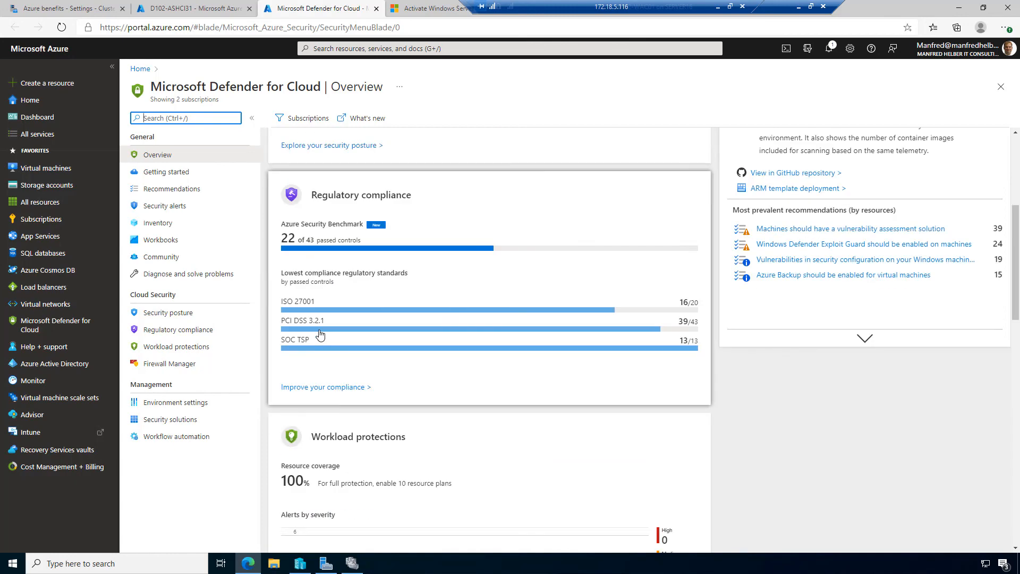
scroll(320, 335, down, 3)
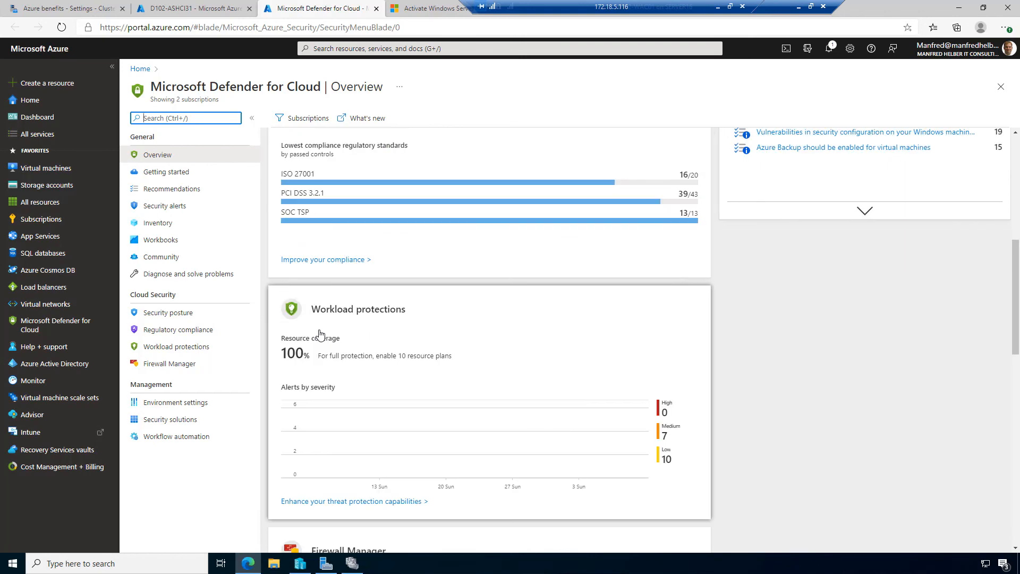
scroll(320, 334, up, 8)
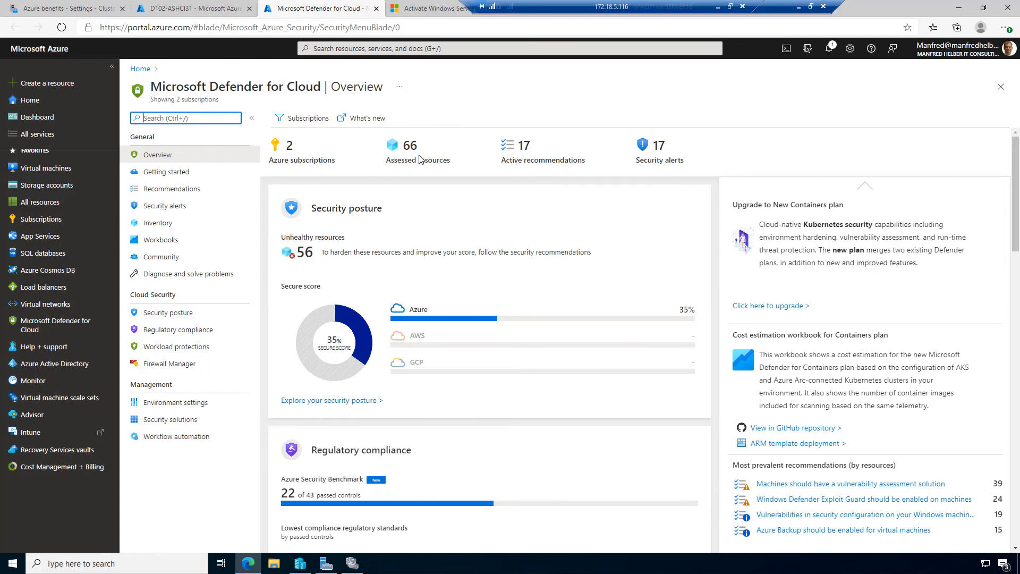
click(204, 8)
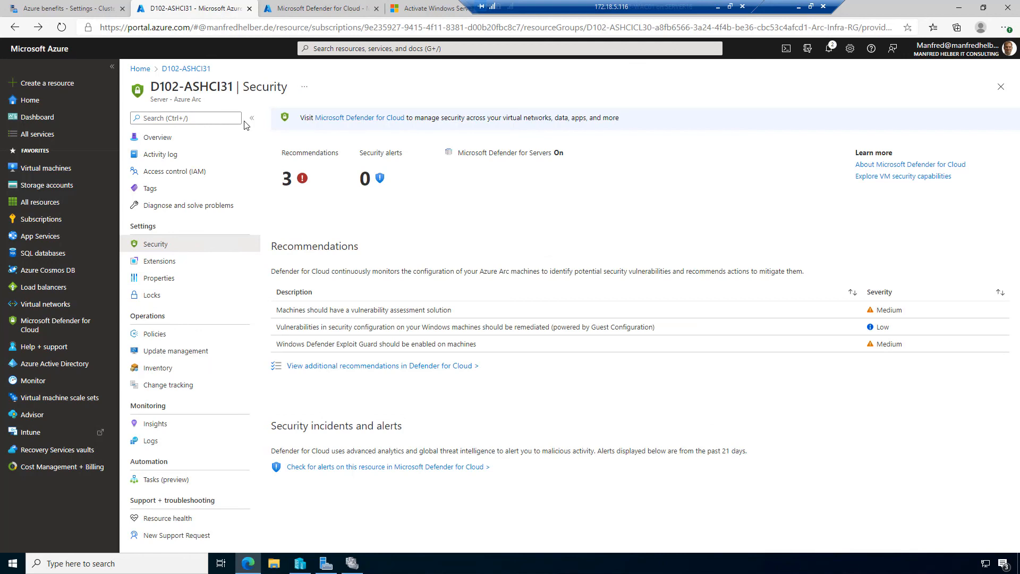
Return to the portal home, search for "azure arc", open Azure Arc and list its Azure Stack HCI clusters
click(172, 70)
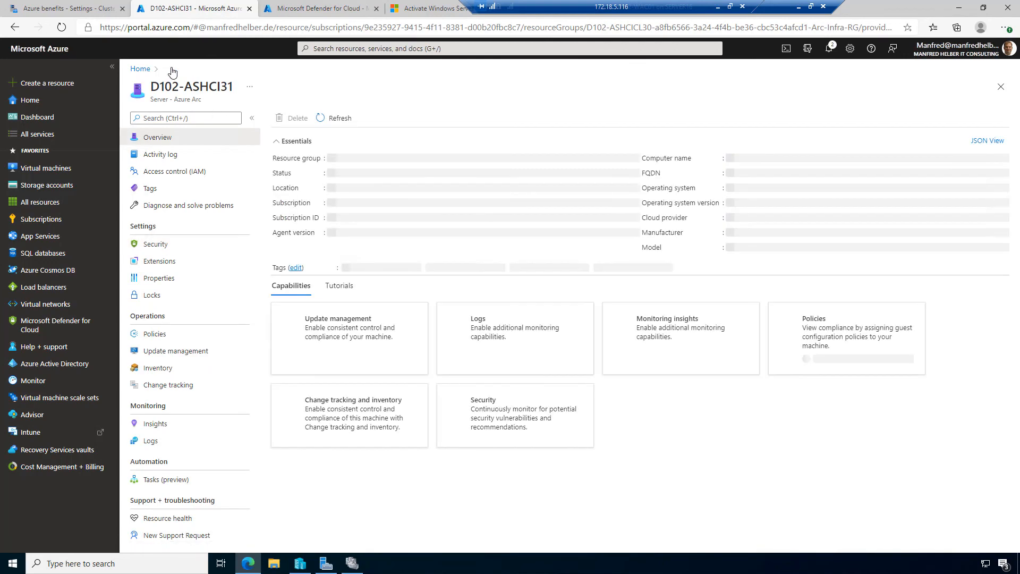
click(140, 69)
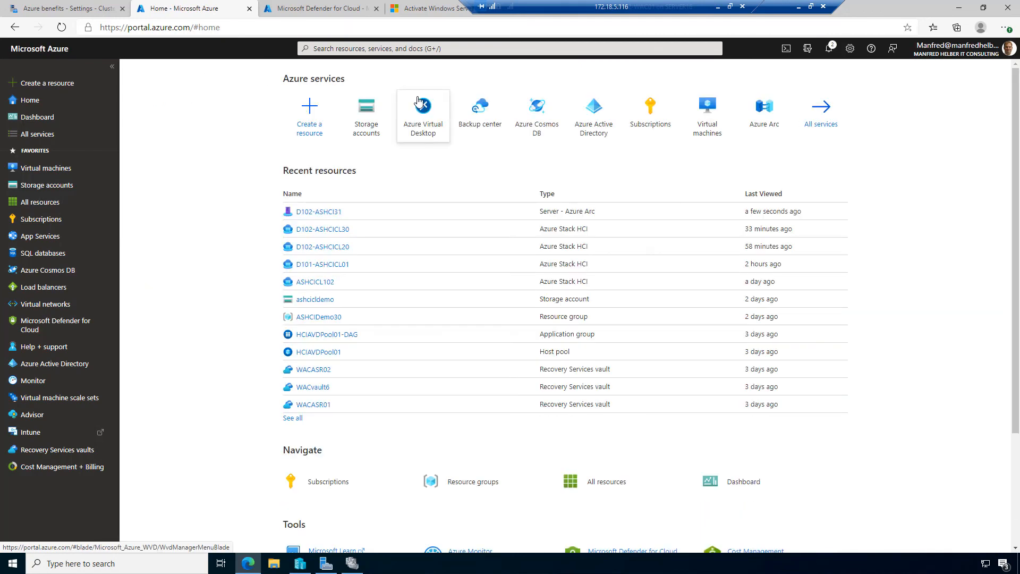
click(364, 48)
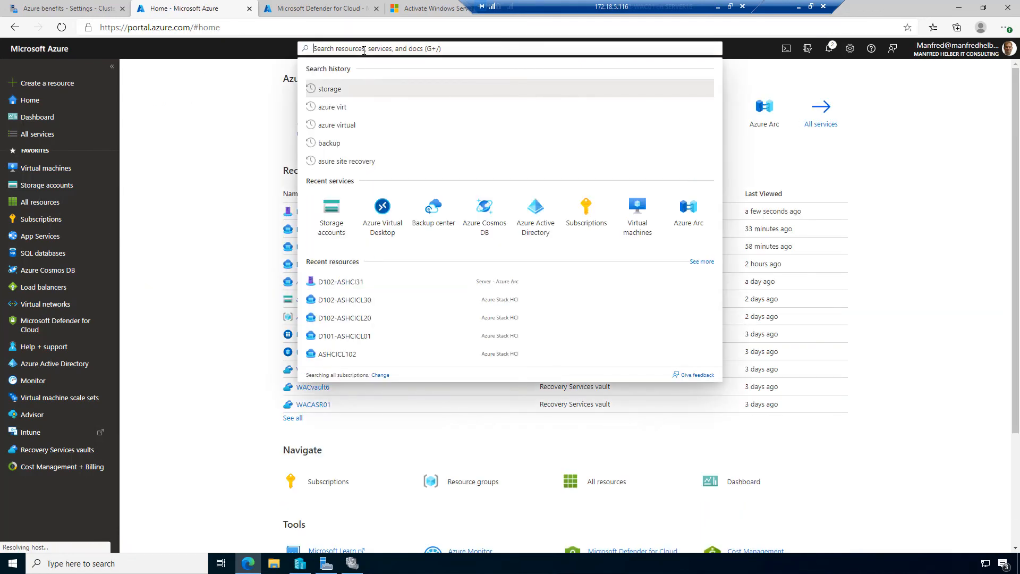
text(azure arc)
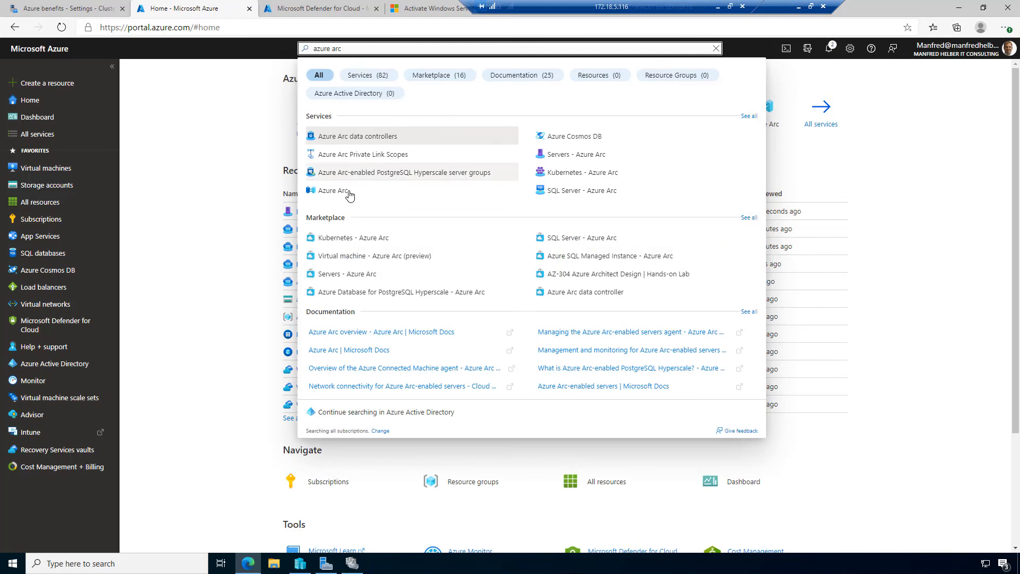
click(350, 196)
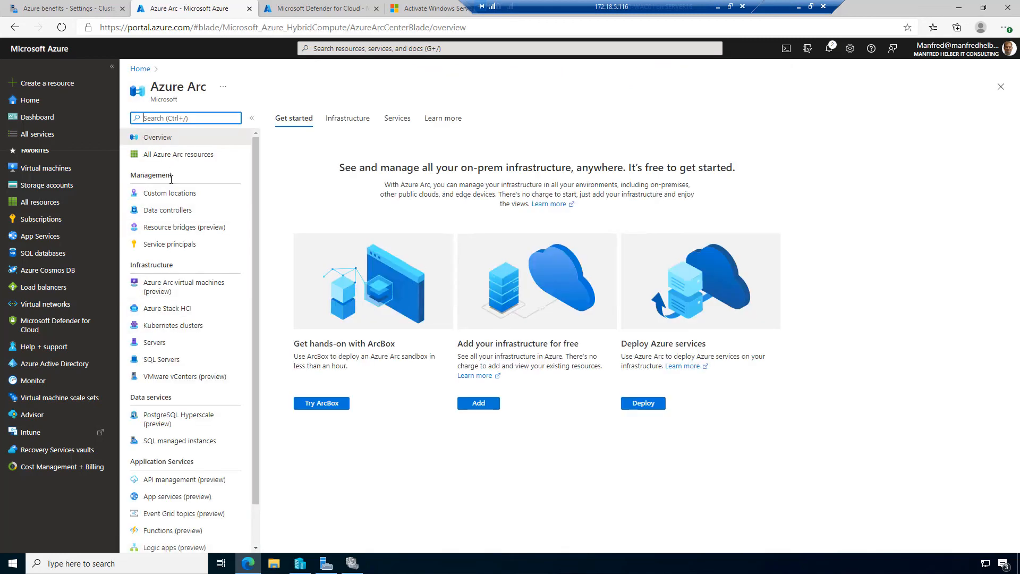
click(166, 310)
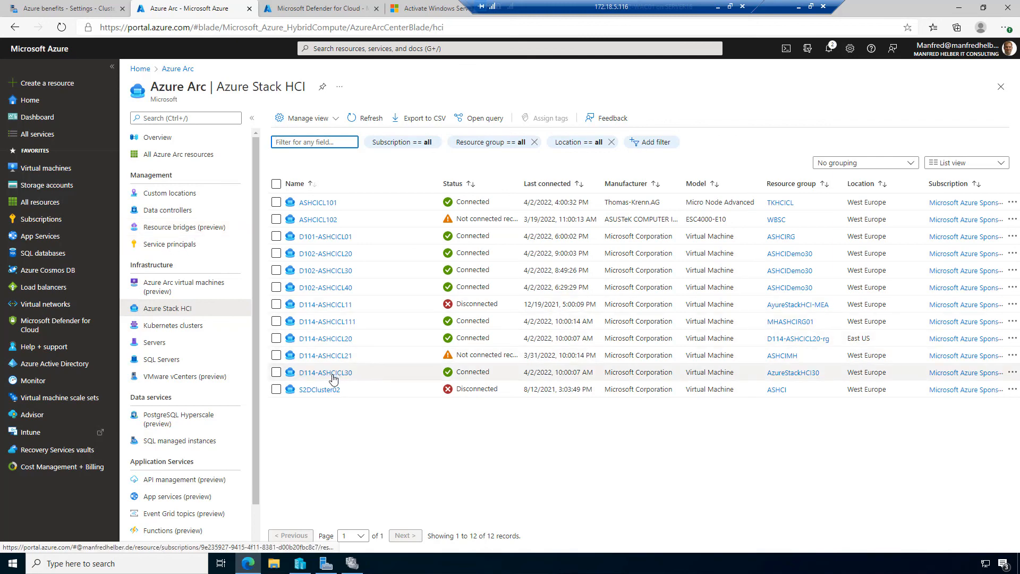
View the overview of cluster D114-ASHCICL30 and switch to the overview of D102-ASHCICL30
mouse_move(328, 375)
click(325, 373)
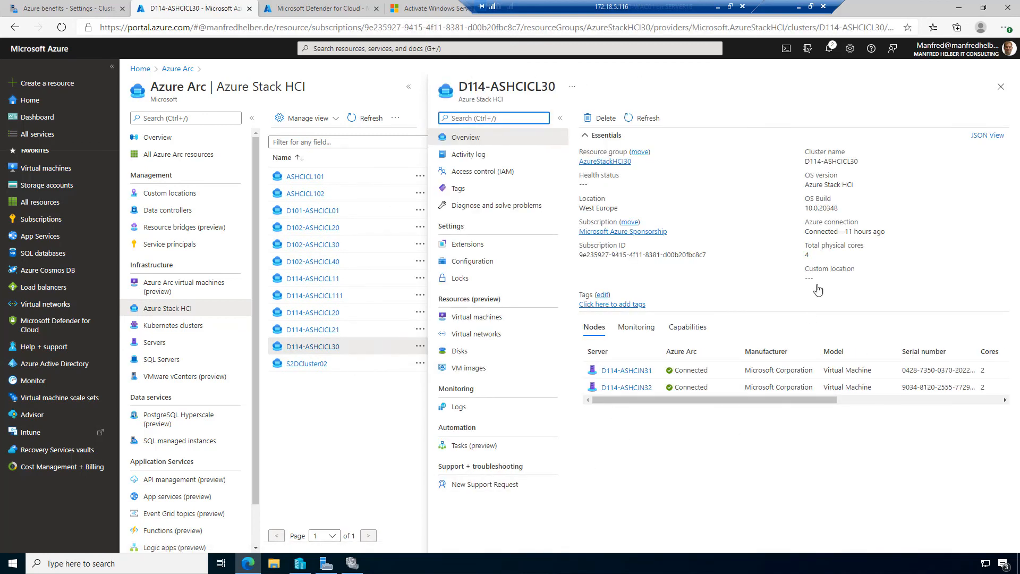
click(797, 91)
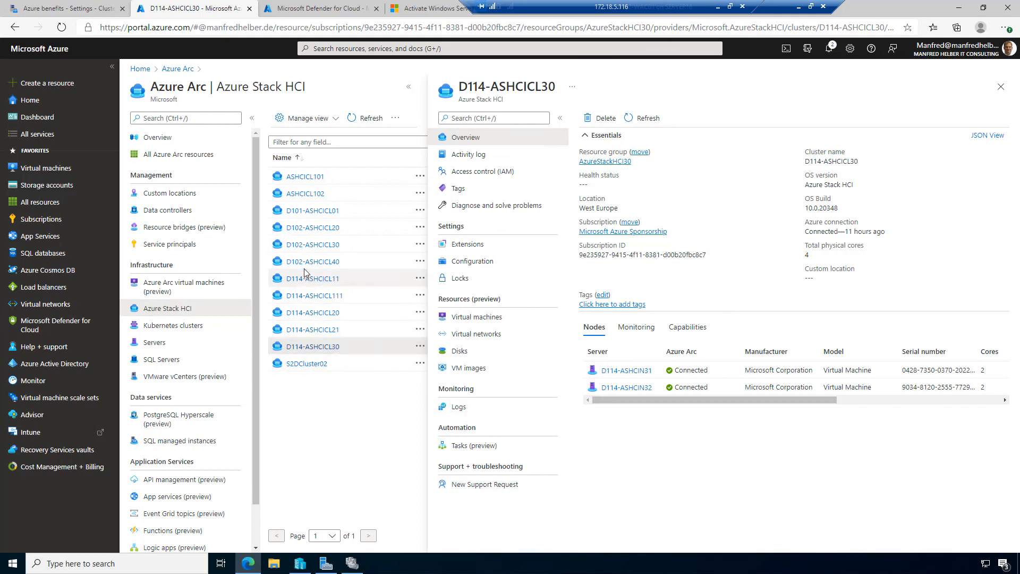
click(307, 245)
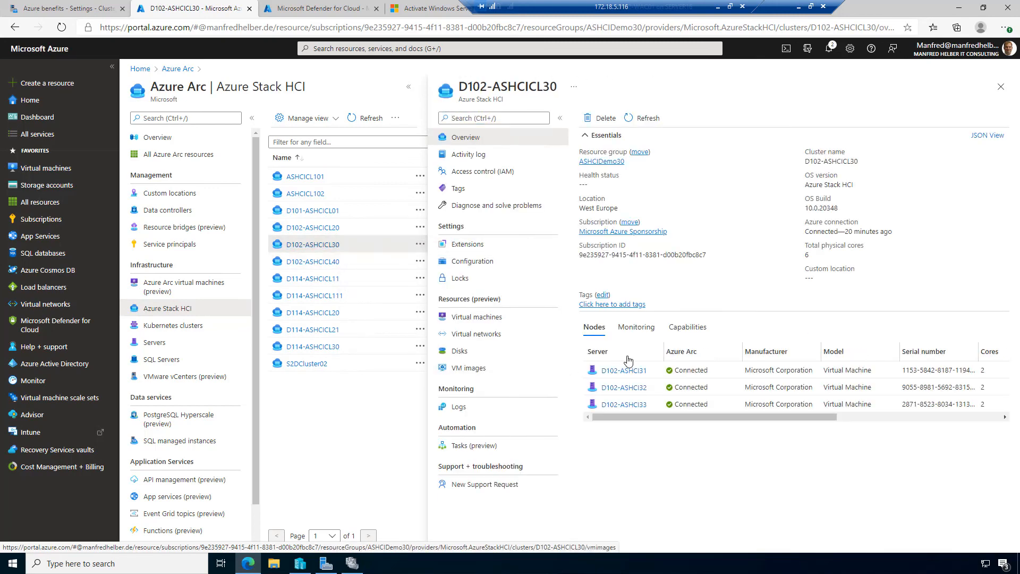
Close the cluster details and reopen D102-ASHCICL30 from the full cluster list
click(1002, 87)
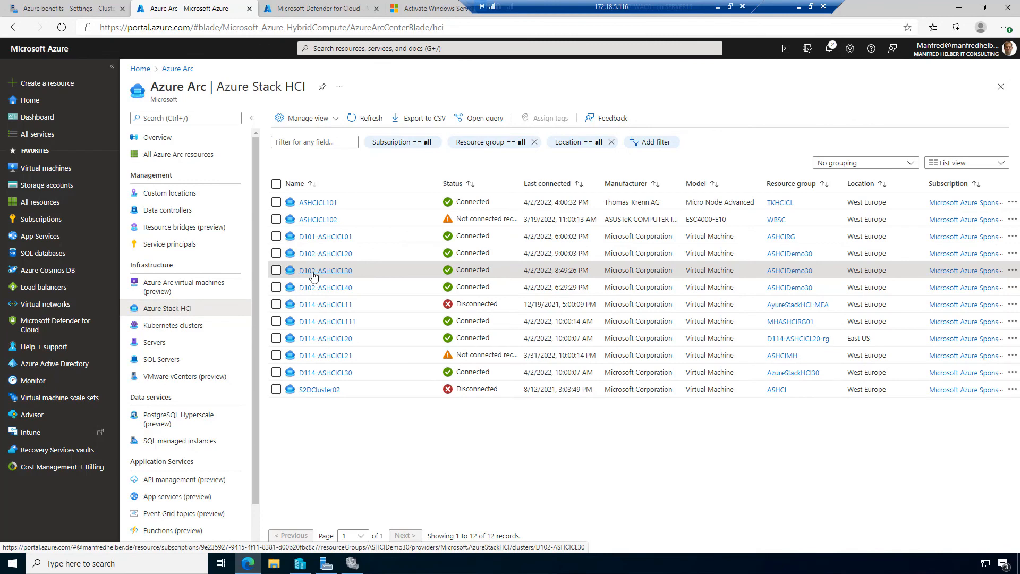
mouse_move(325, 273)
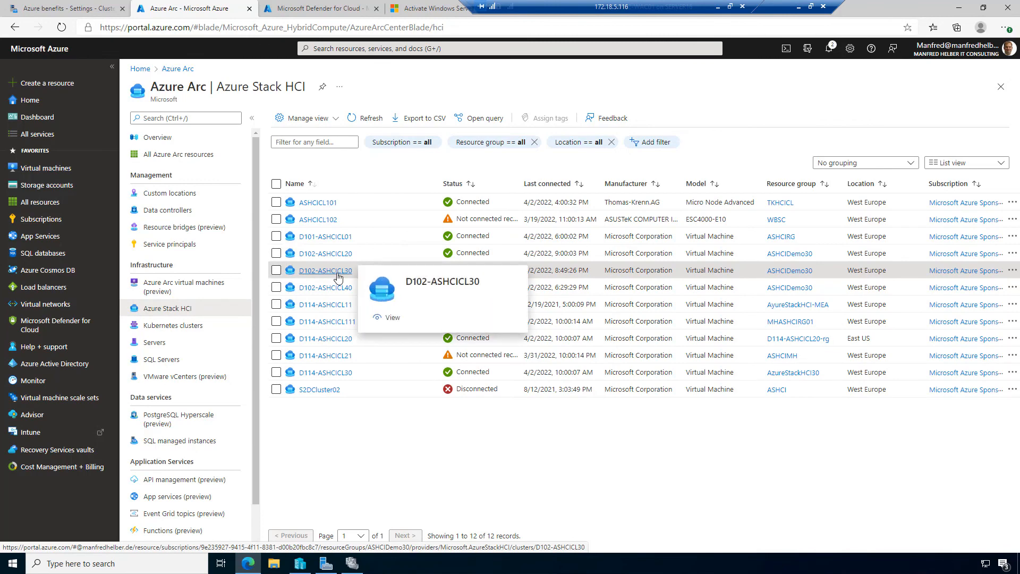
click(334, 275)
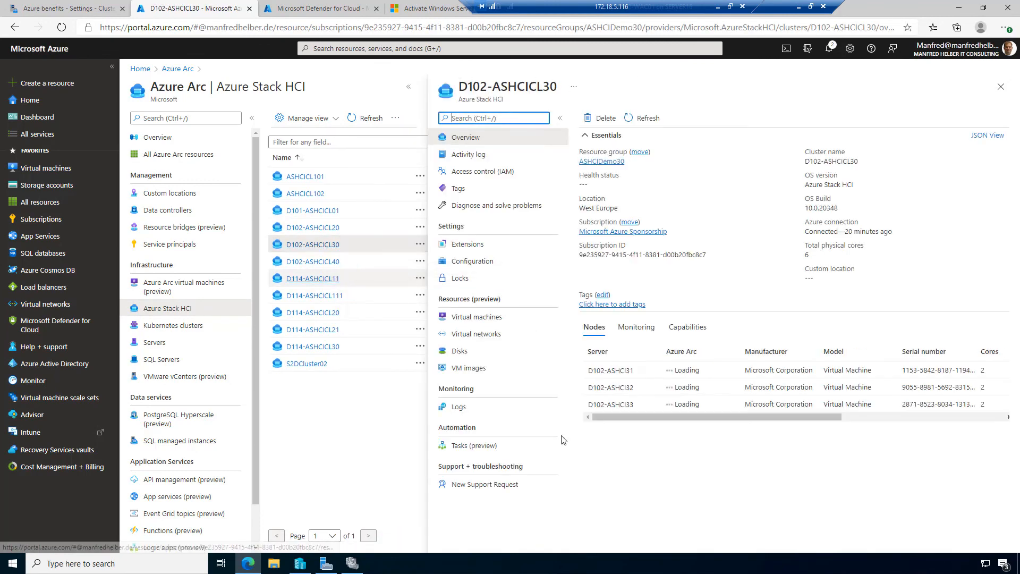